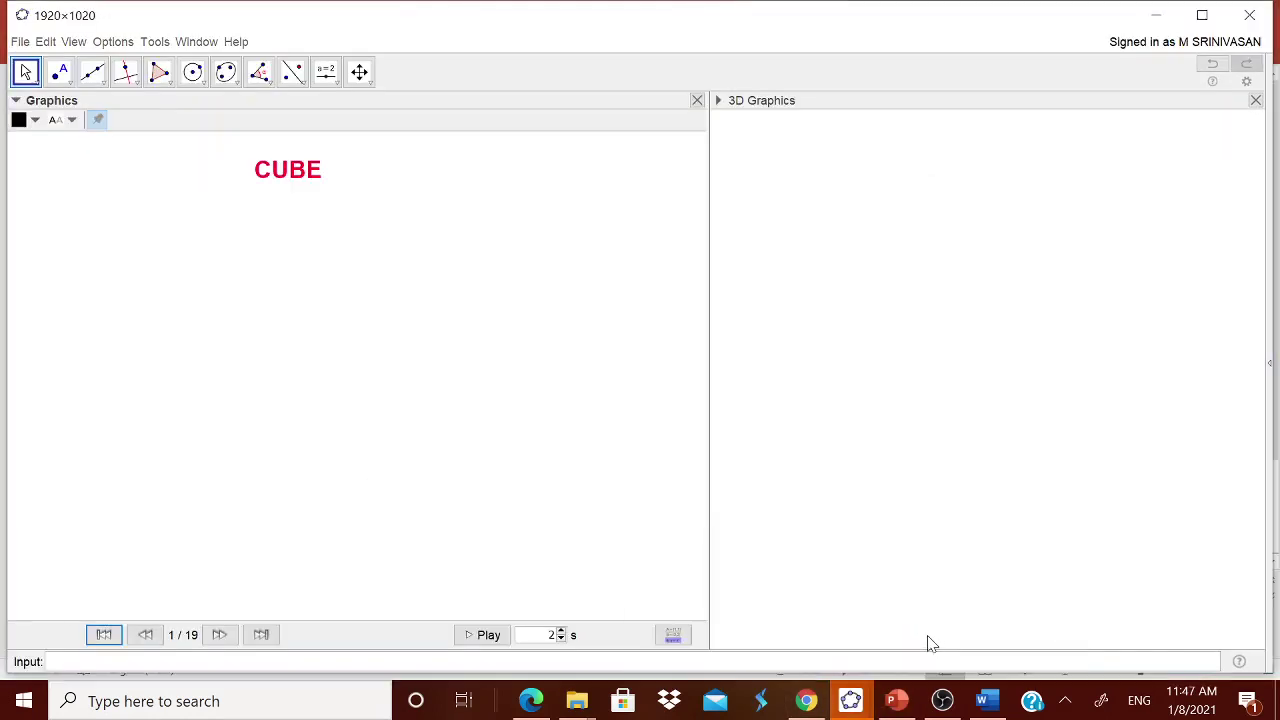
- Advance the cube applet to step 9 of 19, showing the cube and cube facts
{"action": "left_click", "coordinate": [219, 638]}
{"action": "left_click", "coordinate": [218, 642]}
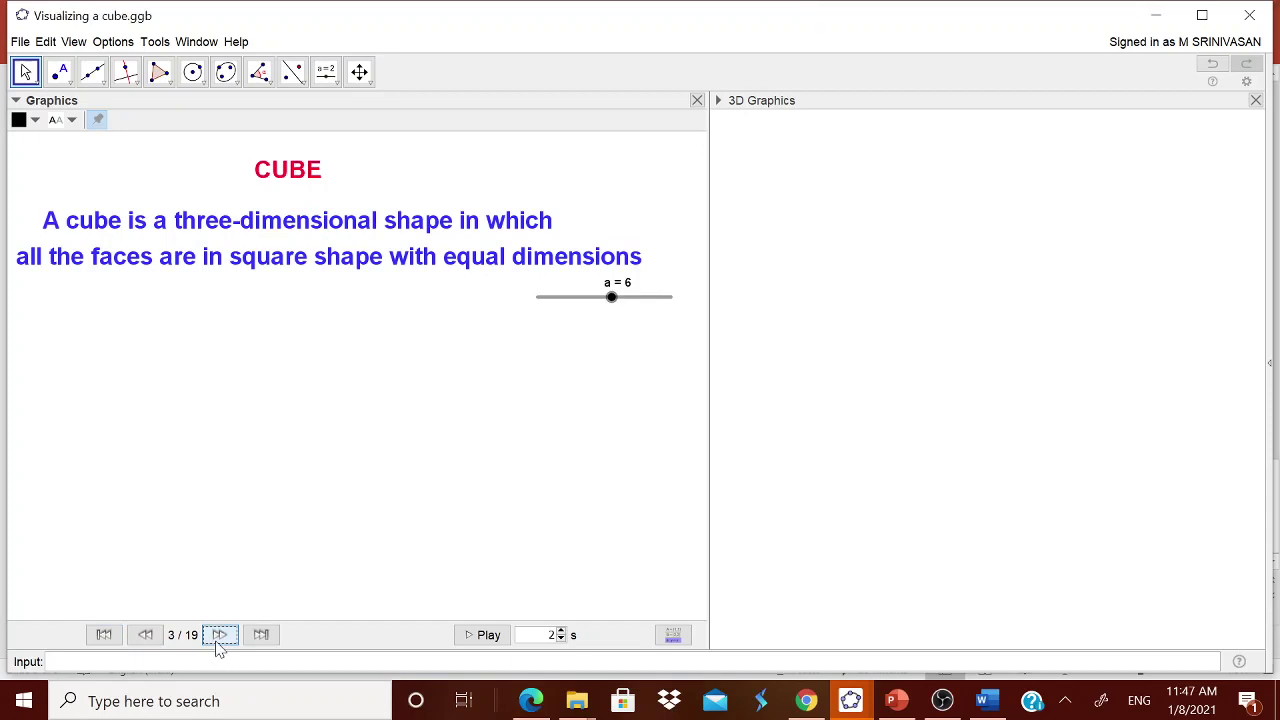
{"action": "left_click", "coordinate": [218, 641]}
{"action": "left_click", "coordinate": [218, 641]}
{"action": "left_click", "coordinate": [218, 641]}
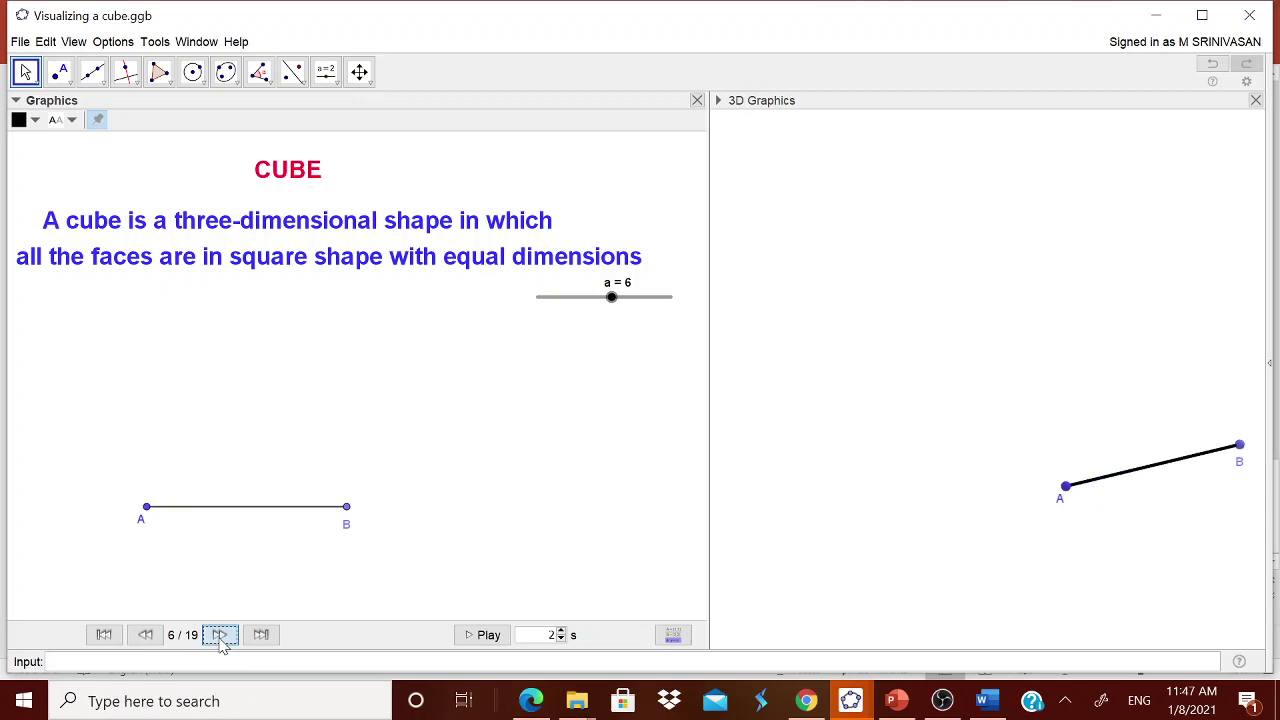
{"action": "left_click", "coordinate": [219, 641]}
{"action": "left_click", "coordinate": [219, 641]}
{"action": "left_click", "coordinate": [220, 641]}
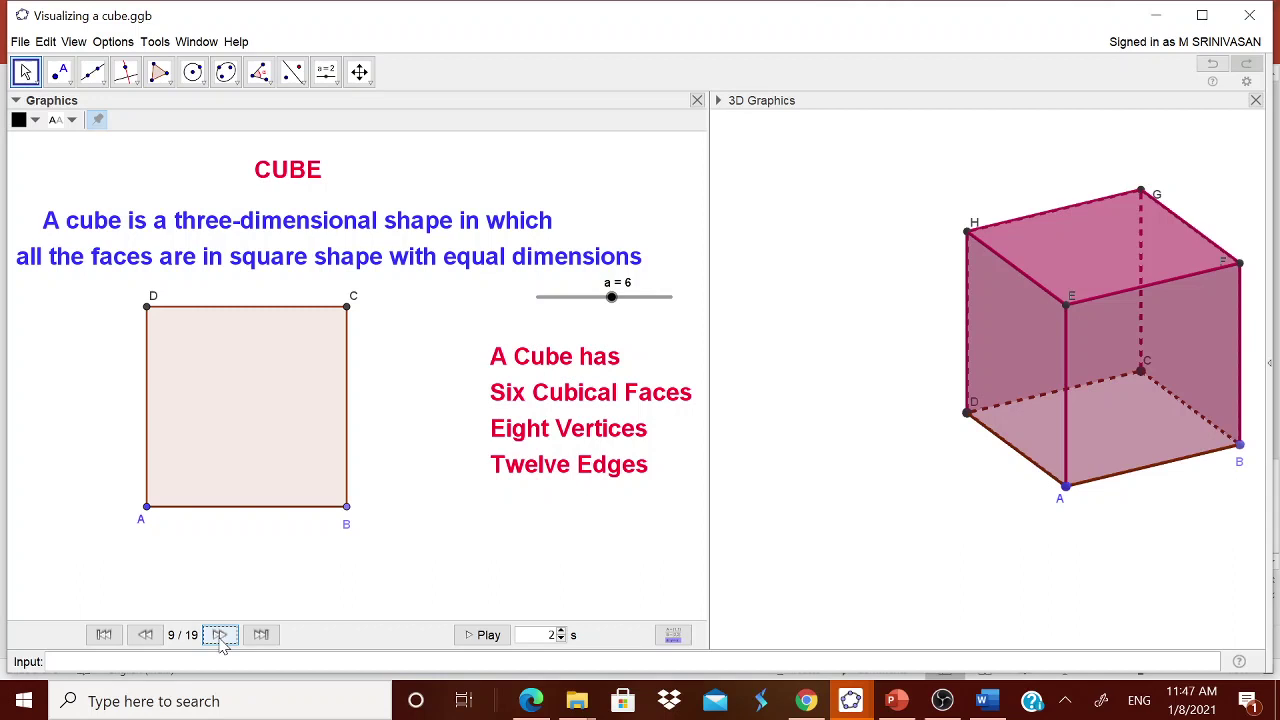
- Rotate the 3D cube, then resize it with slider a and return a to 6
{"action": "mouse_move", "coordinate": [934, 591]}
{"action": "left_mouse_down"}
{"action": "mouse_move", "coordinate": [889, 594]}
{"action": "mouse_move", "coordinate": [864, 558]}
{"action": "mouse_move", "coordinate": [903, 591]}
{"action": "mouse_move", "coordinate": [997, 586]}
{"action": "mouse_move", "coordinate": [1008, 568]}
{"action": "mouse_move", "coordinate": [986, 583]}
{"action": "mouse_move", "coordinate": [945, 580]}
{"action": "left_mouse_up"}
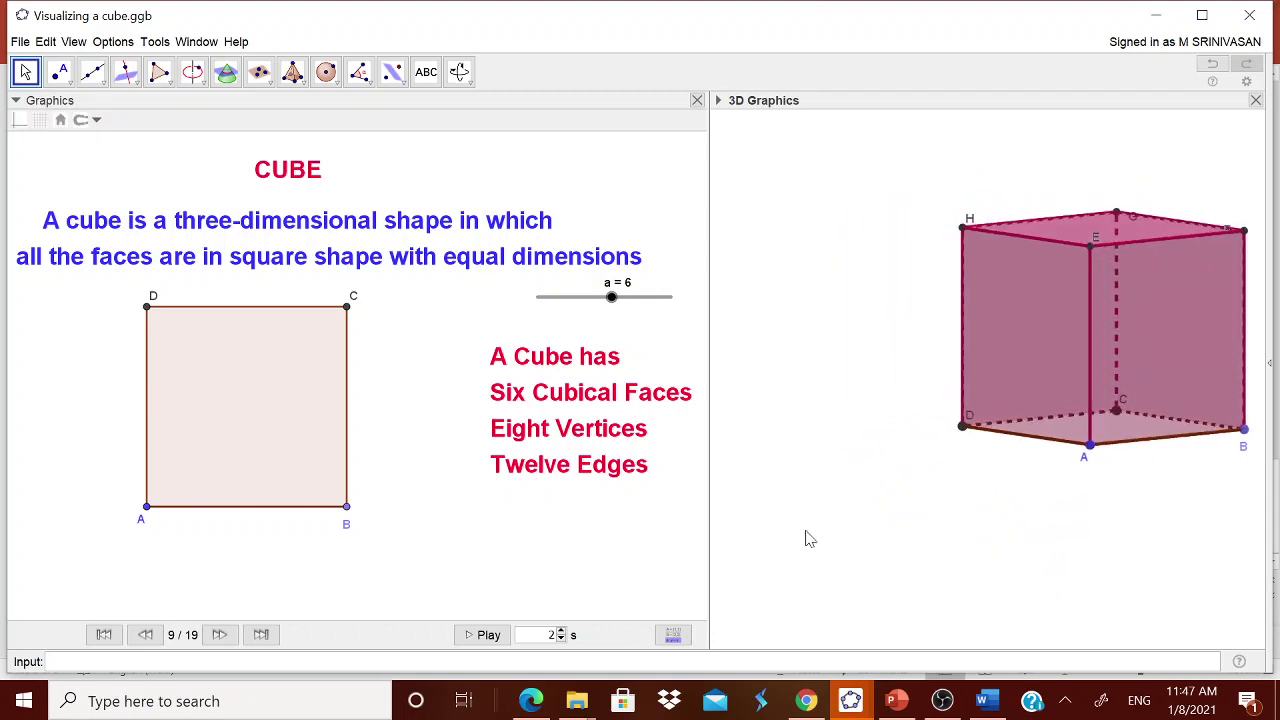
{"action": "mouse_move", "coordinate": [613, 300]}
{"action": "left_mouse_down"}
{"action": "mouse_move", "coordinate": [637, 297]}
{"action": "mouse_move", "coordinate": [596, 317]}
{"action": "mouse_move", "coordinate": [611, 317]}
{"action": "left_mouse_up"}
{"action": "left_click_drag", "start_coordinate": [1004, 481], "coordinate": [975, 475]}
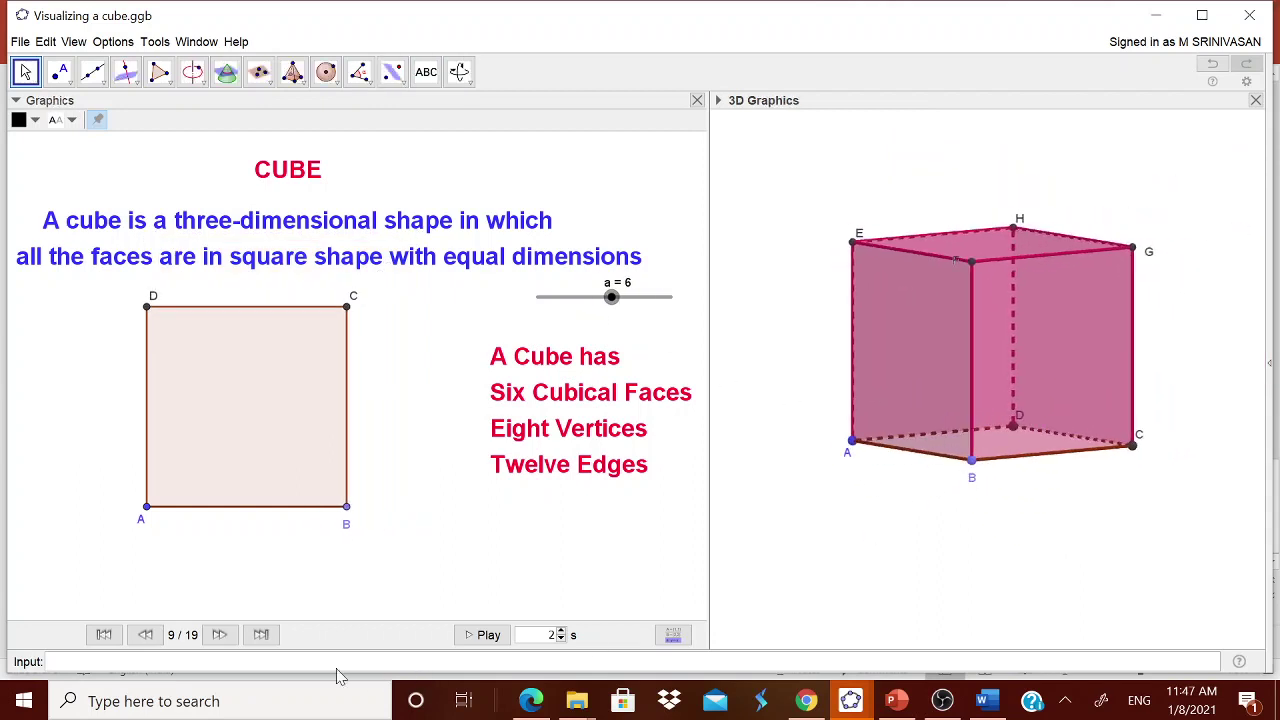
- Reveal the side length, surface area, volume and diagonal formulas, then enlarge side a
{"action": "left_click", "coordinate": [219, 634]}
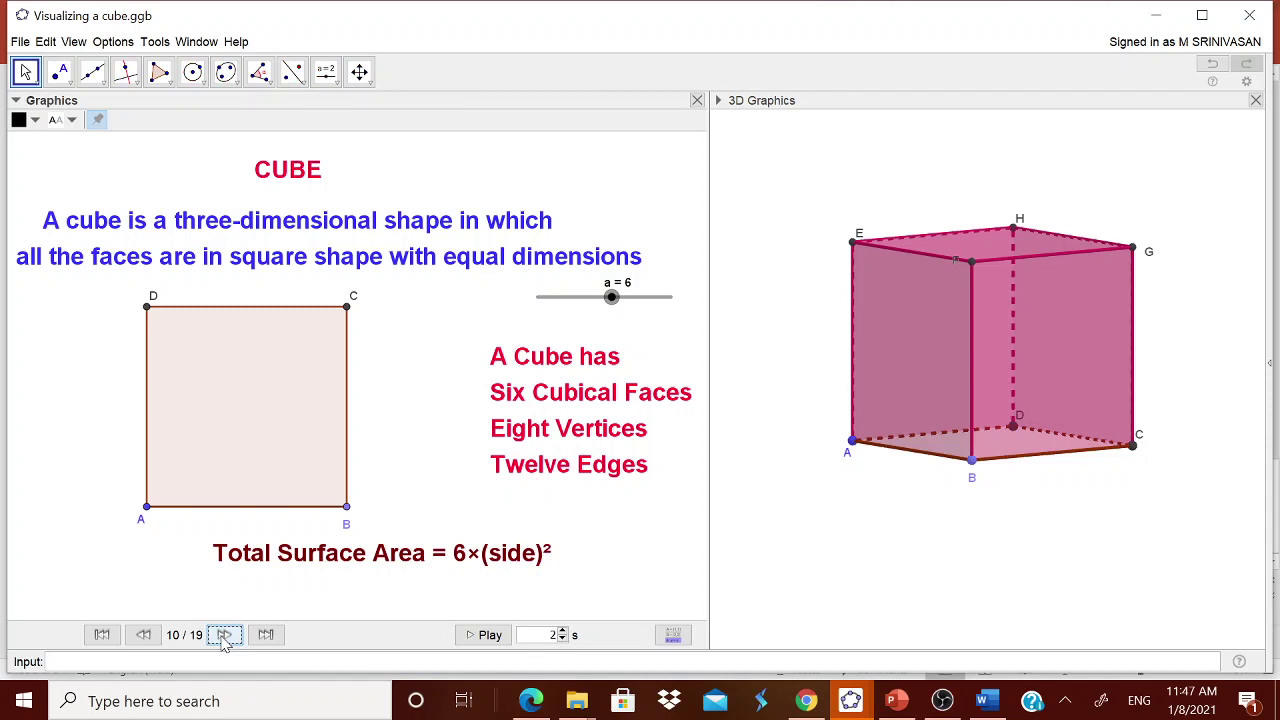
{"action": "left_click", "coordinate": [224, 636]}
{"action": "left_click", "coordinate": [224, 636]}
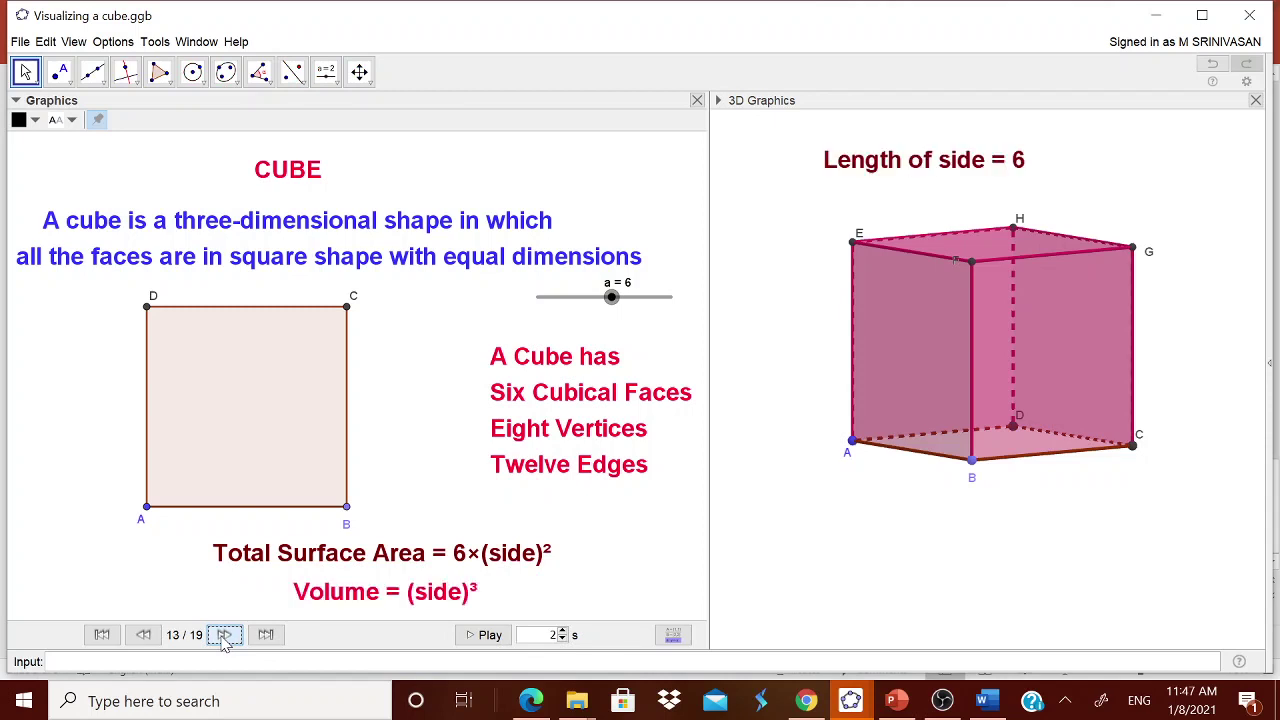
{"action": "left_click", "coordinate": [224, 636]}
{"action": "left_click", "coordinate": [224, 636]}
{"action": "left_click", "coordinate": [224, 636]}
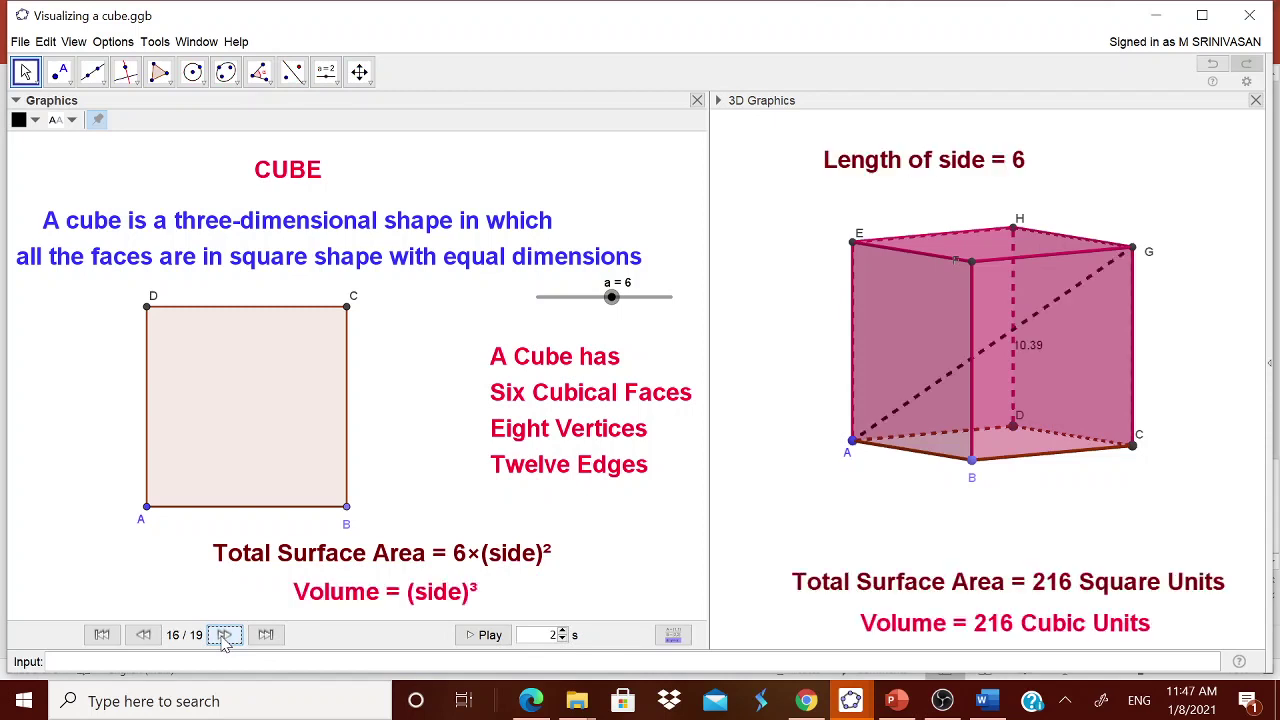
{"action": "left_click", "coordinate": [224, 636]}
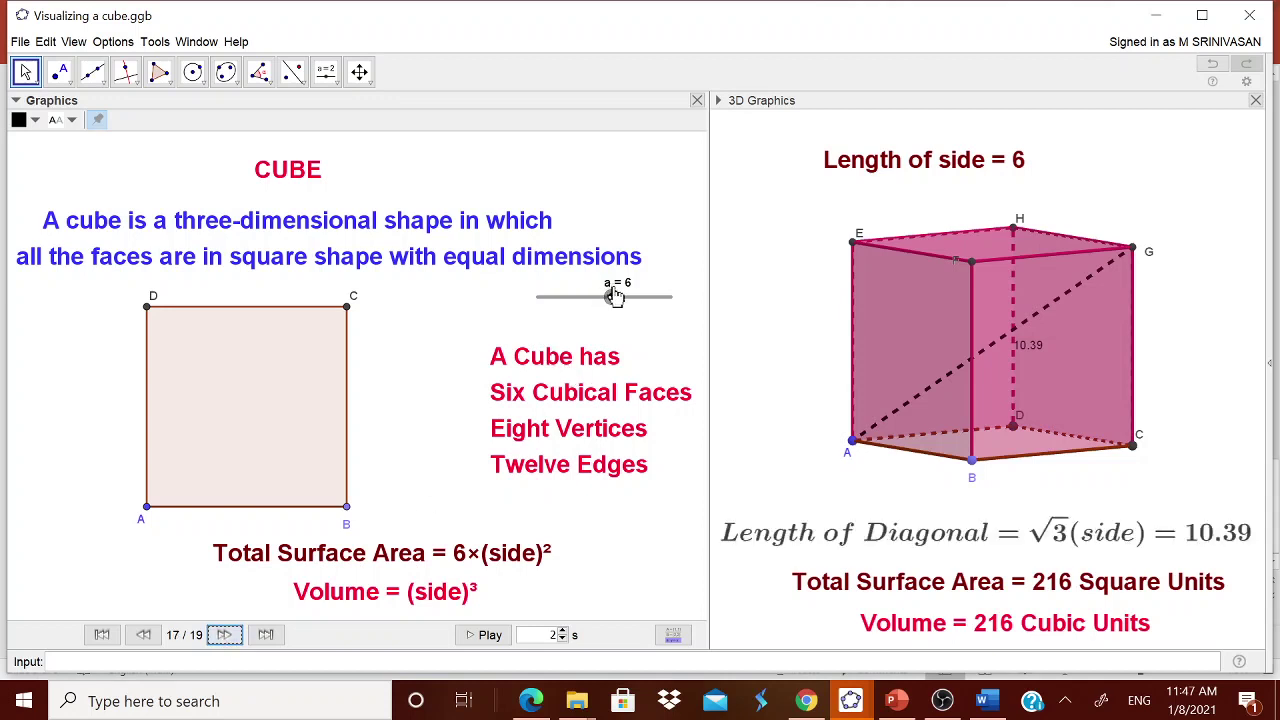
{"action": "mouse_move", "coordinate": [612, 297]}
{"action": "left_mouse_down"}
{"action": "mouse_move", "coordinate": [643, 300]}
{"action": "mouse_move", "coordinate": [598, 303]}
{"action": "mouse_move", "coordinate": [612, 300]}
{"action": "left_mouse_up"}
- Reach step 19 of 19, unfold the cube into a net with slider c, and minimize
{"action": "left_click", "coordinate": [224, 636]}
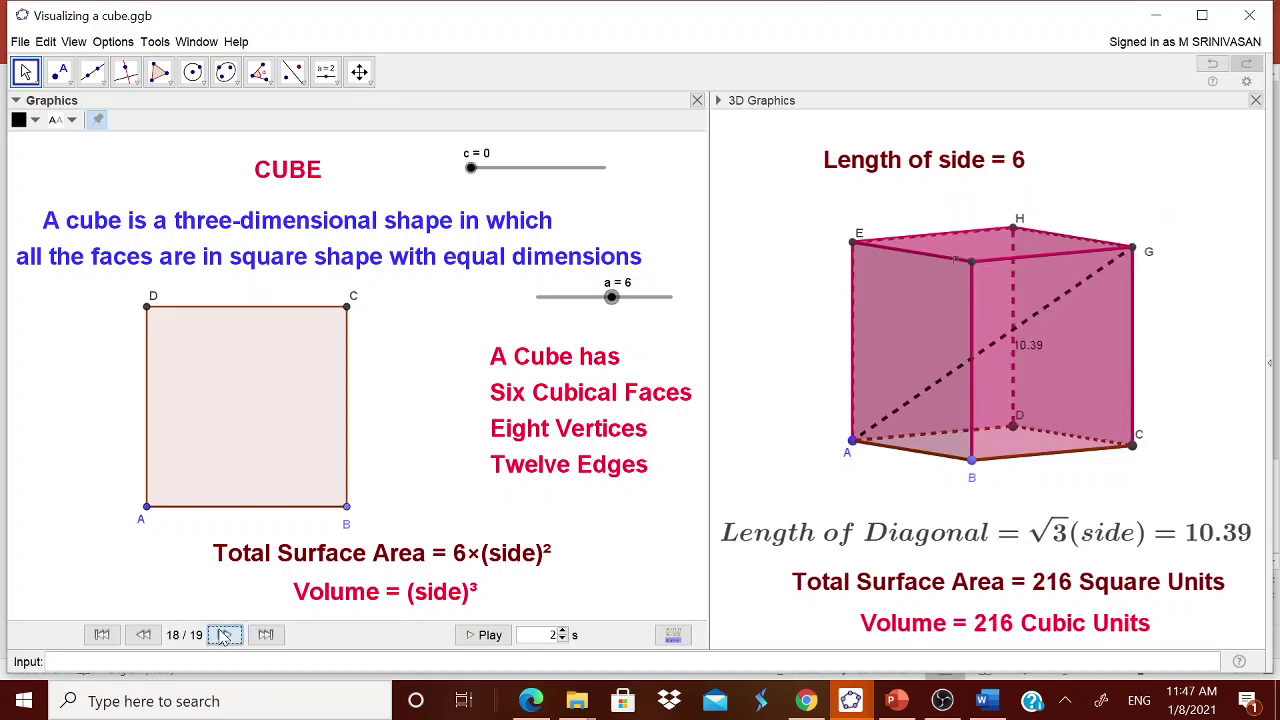
{"action": "left_click", "coordinate": [224, 636]}
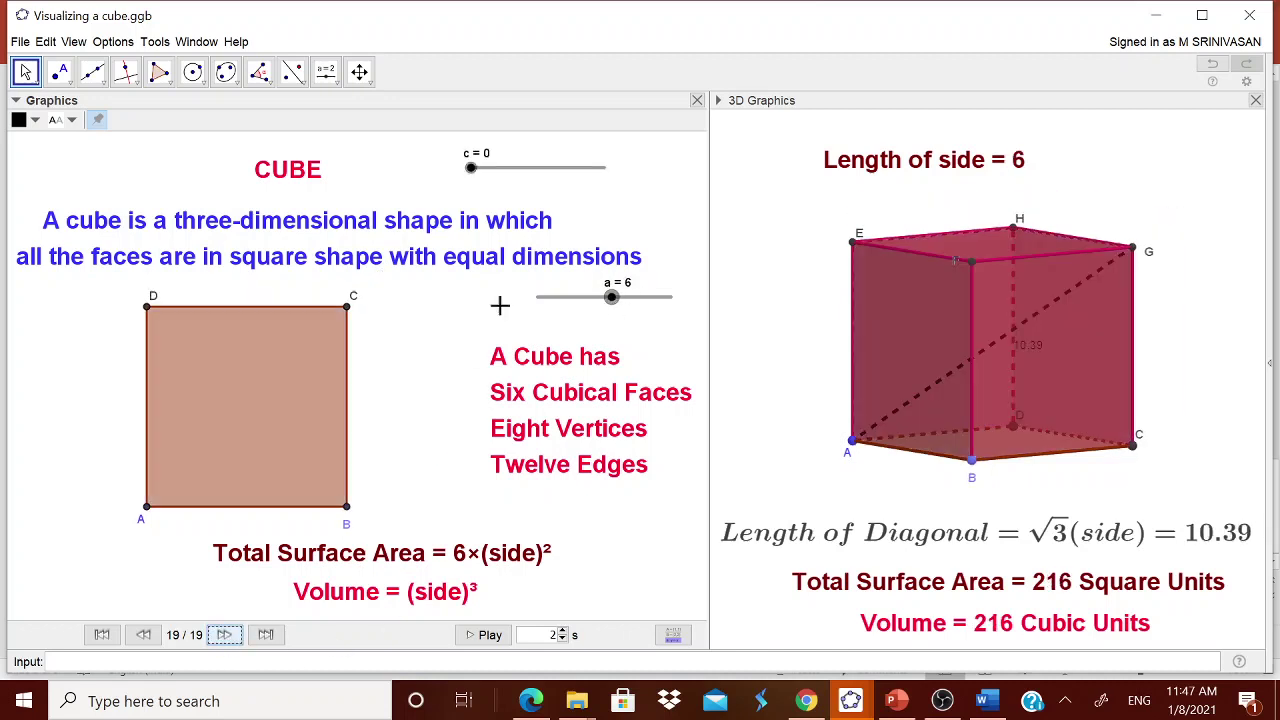
{"action": "mouse_move", "coordinate": [472, 172]}
{"action": "left_mouse_down"}
{"action": "mouse_move", "coordinate": [619, 166]}
{"action": "mouse_move", "coordinate": [467, 176]}
{"action": "left_mouse_up"}
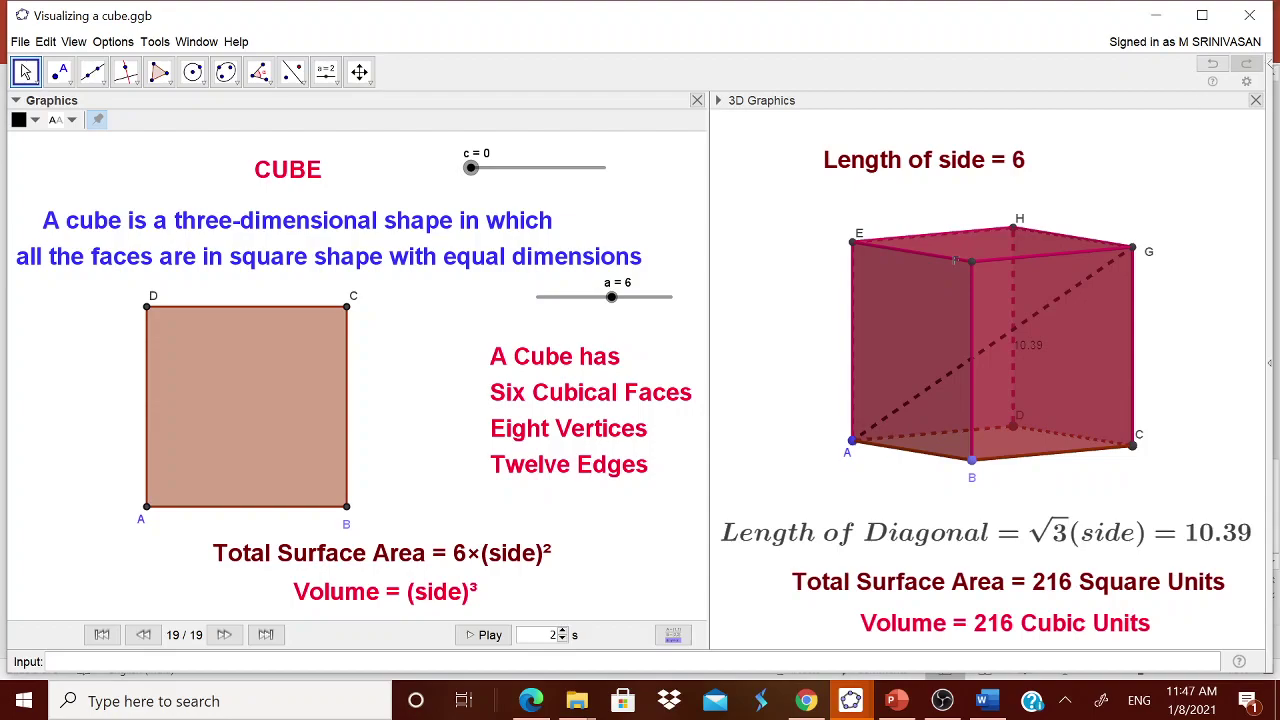
{"action": "left_click", "coordinate": [1156, 15]}
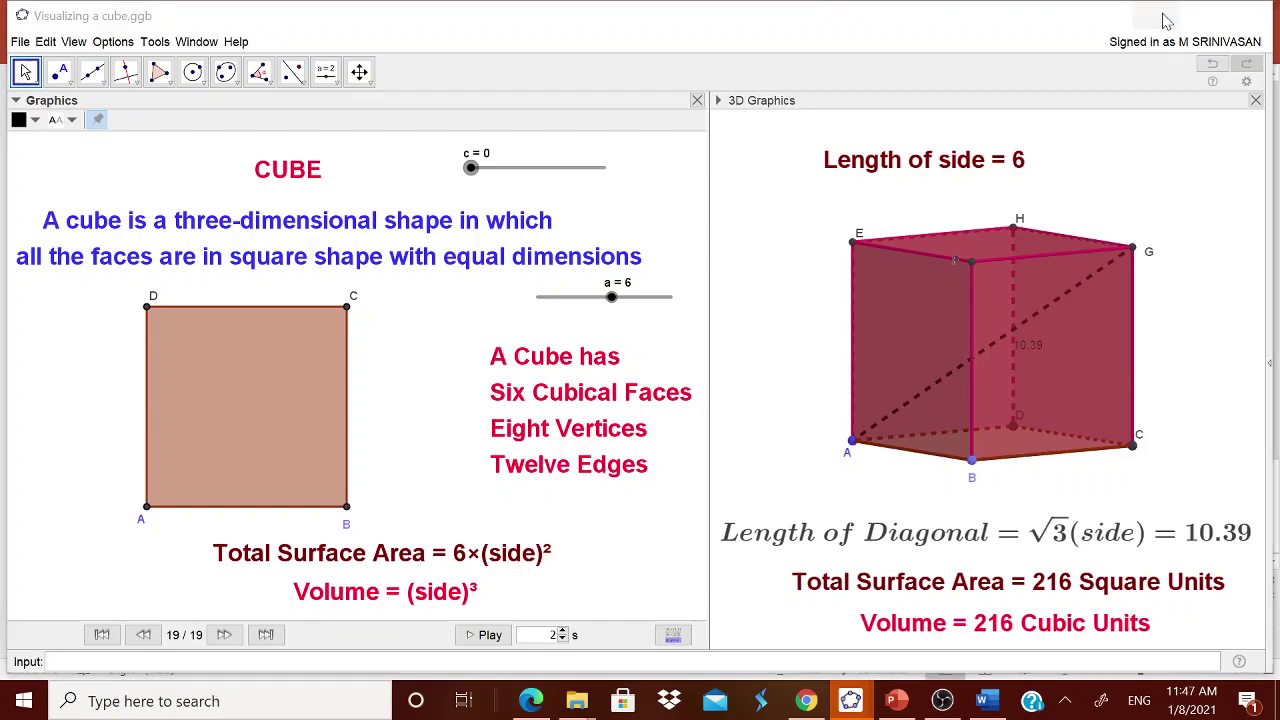
- Bring the blank GeoGebra window forward and switch it to the Geometry perspective
{"action": "mouse_move", "coordinate": [850, 700]}
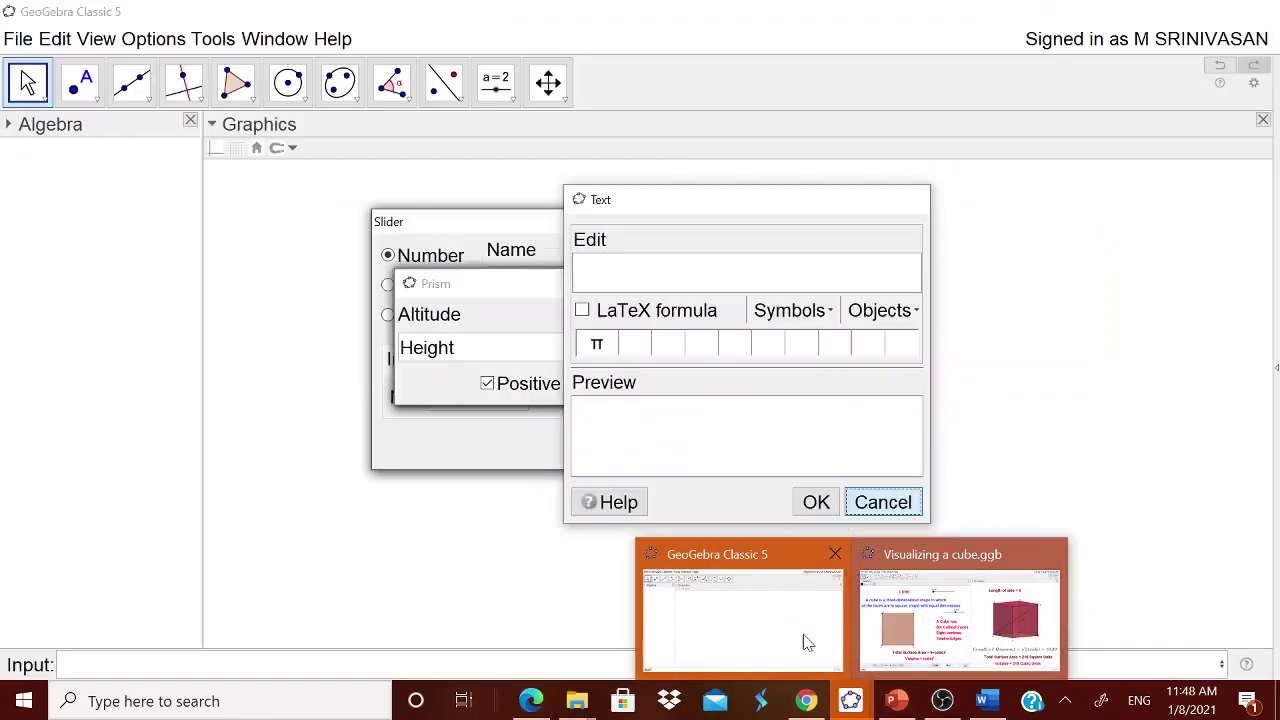
{"action": "left_click", "coordinate": [803, 643]}
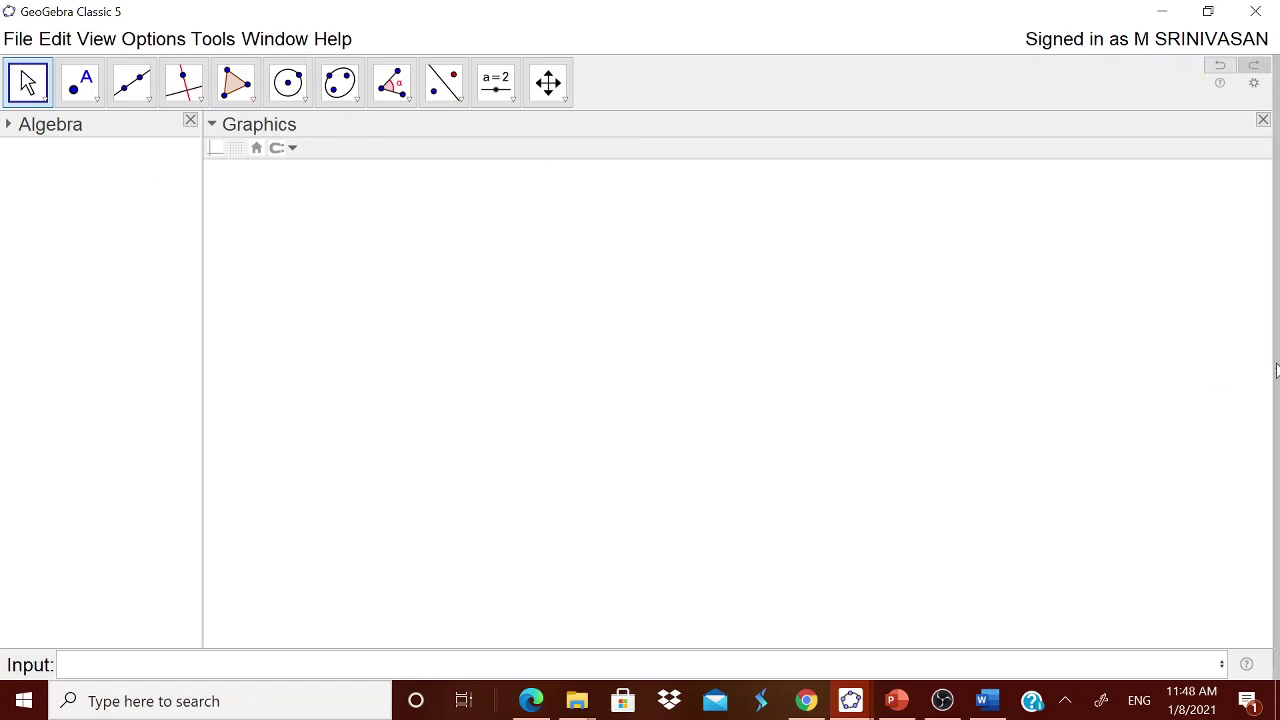
{"action": "left_click", "coordinate": [1276, 366]}
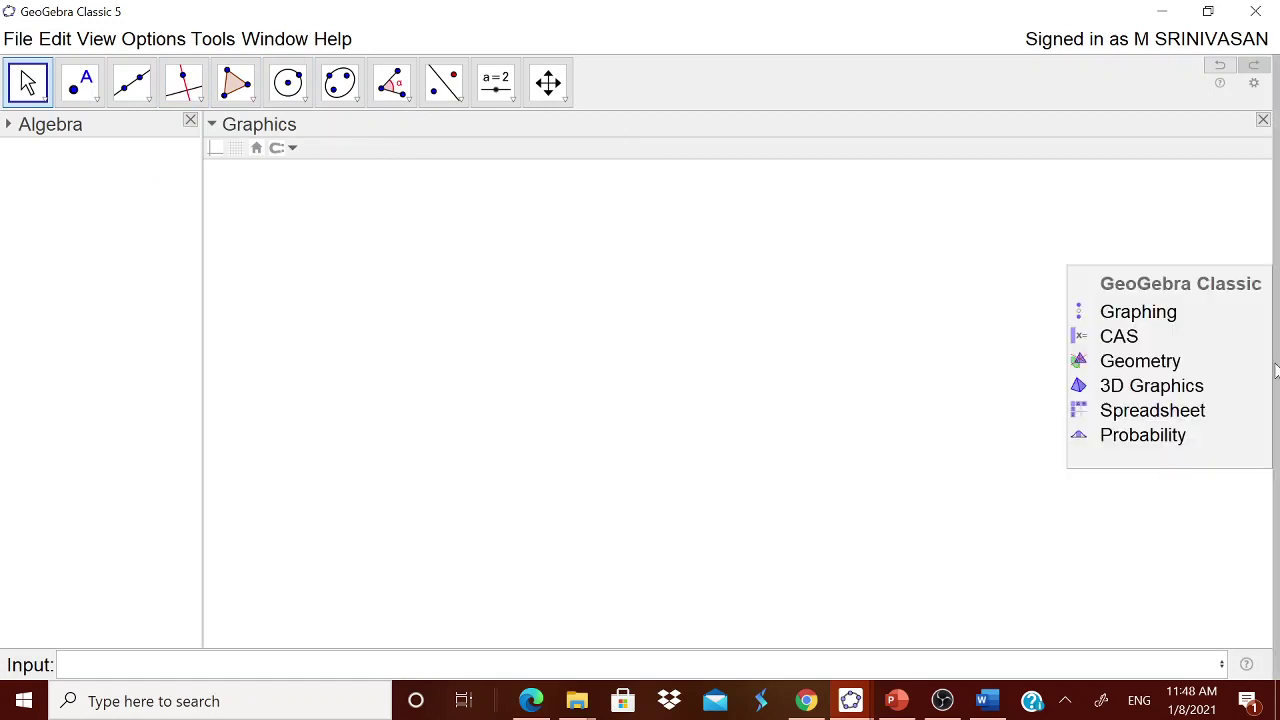
{"action": "left_click", "coordinate": [1236, 366]}
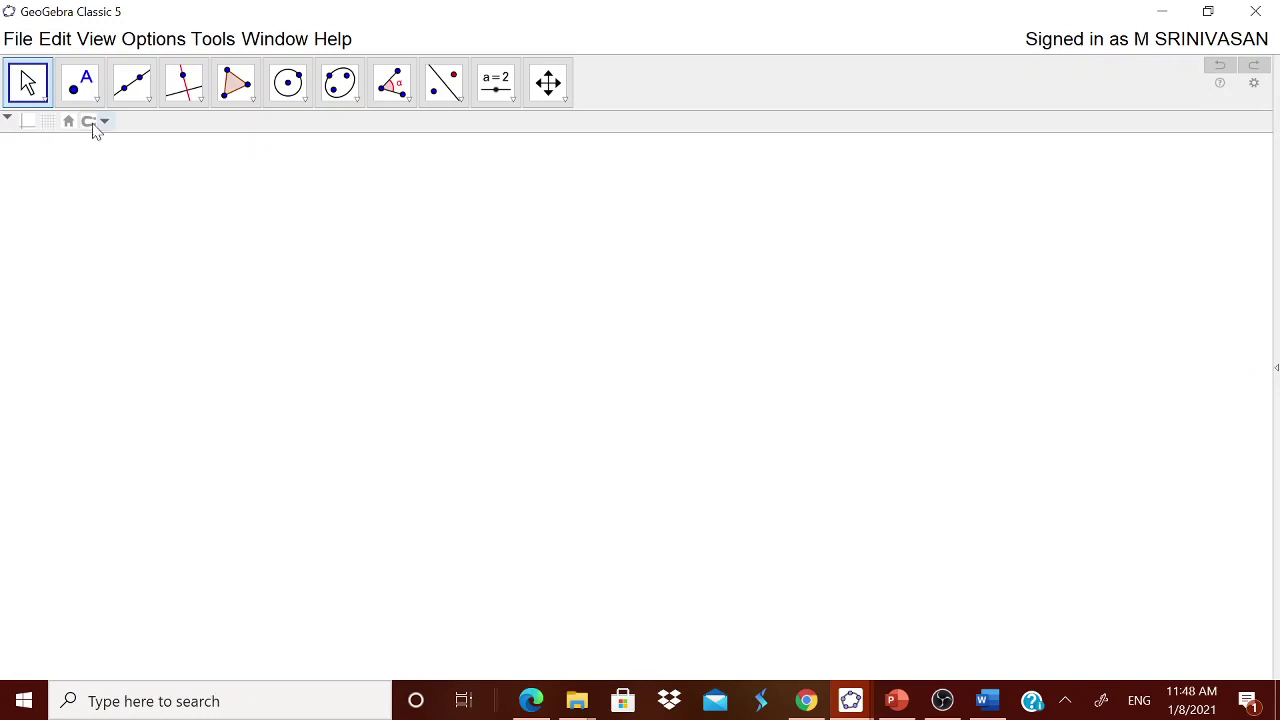
- Browse the Options Rounding and Labeling menus and close them unchanged
{"action": "left_click", "coordinate": [160, 40]}
{"action": "mouse_move", "coordinate": [192, 77]}
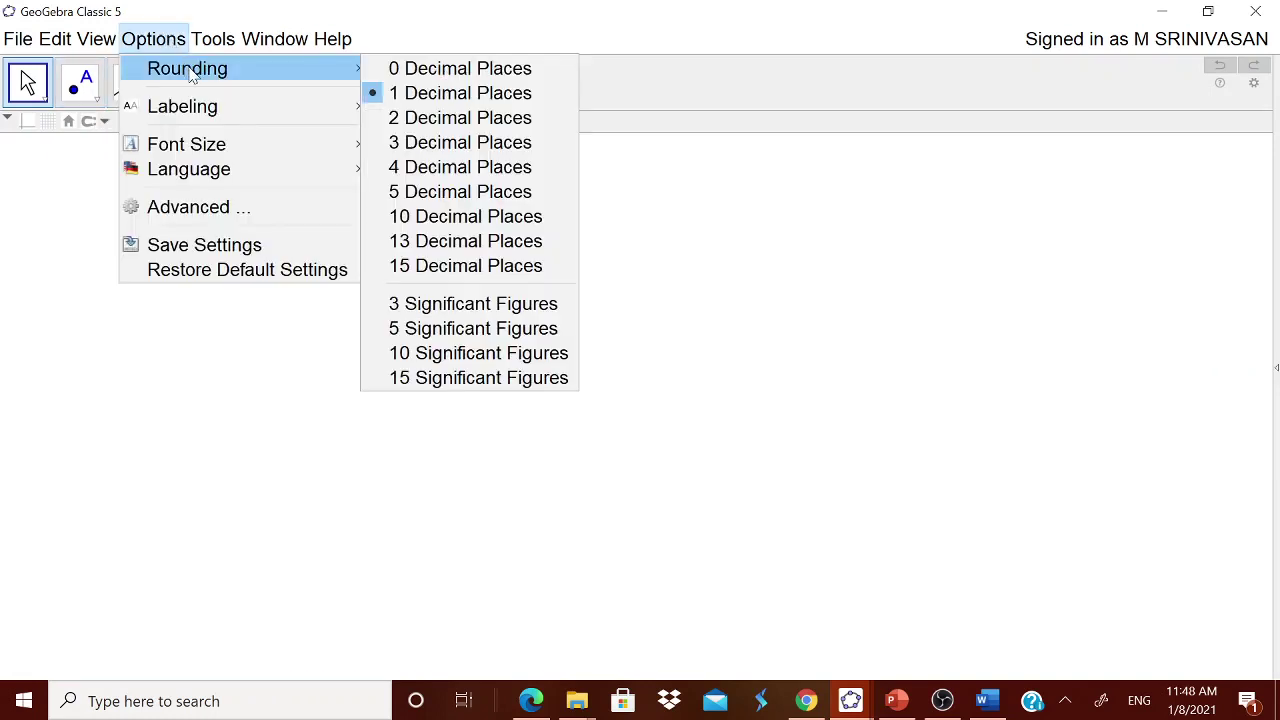
{"action": "mouse_move", "coordinate": [197, 121]}
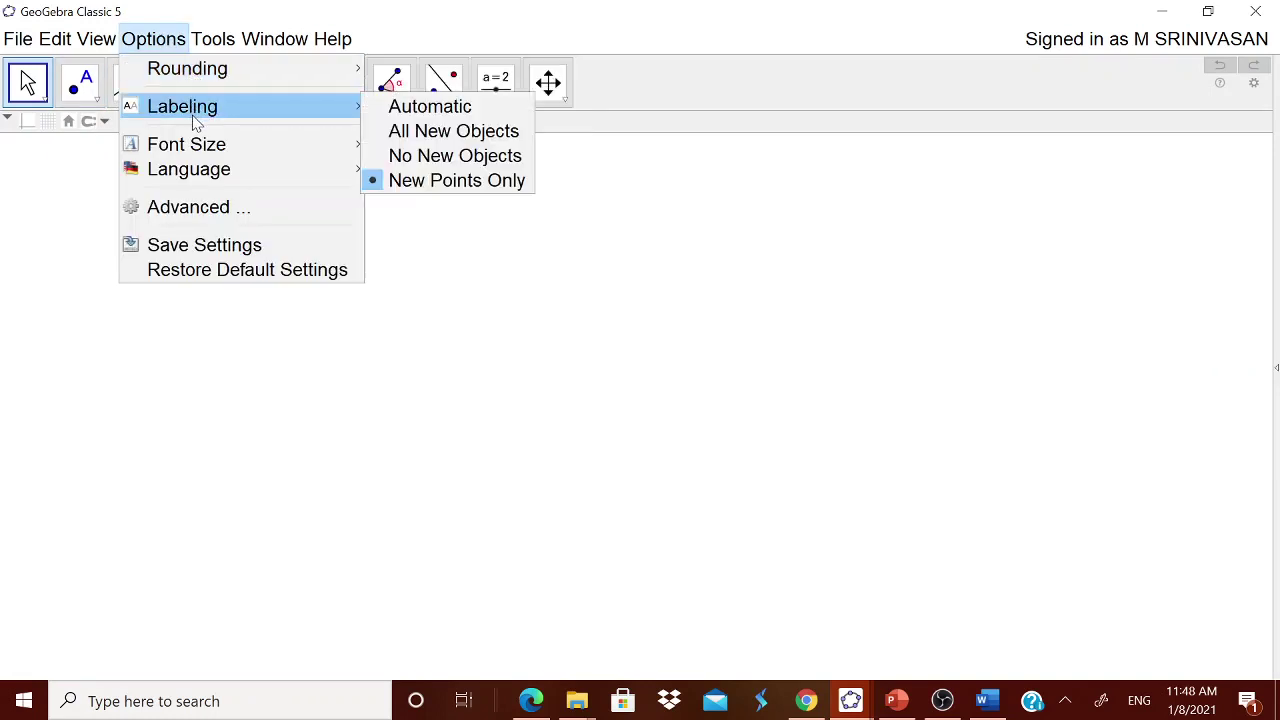
{"action": "left_click", "coordinate": [518, 33]}
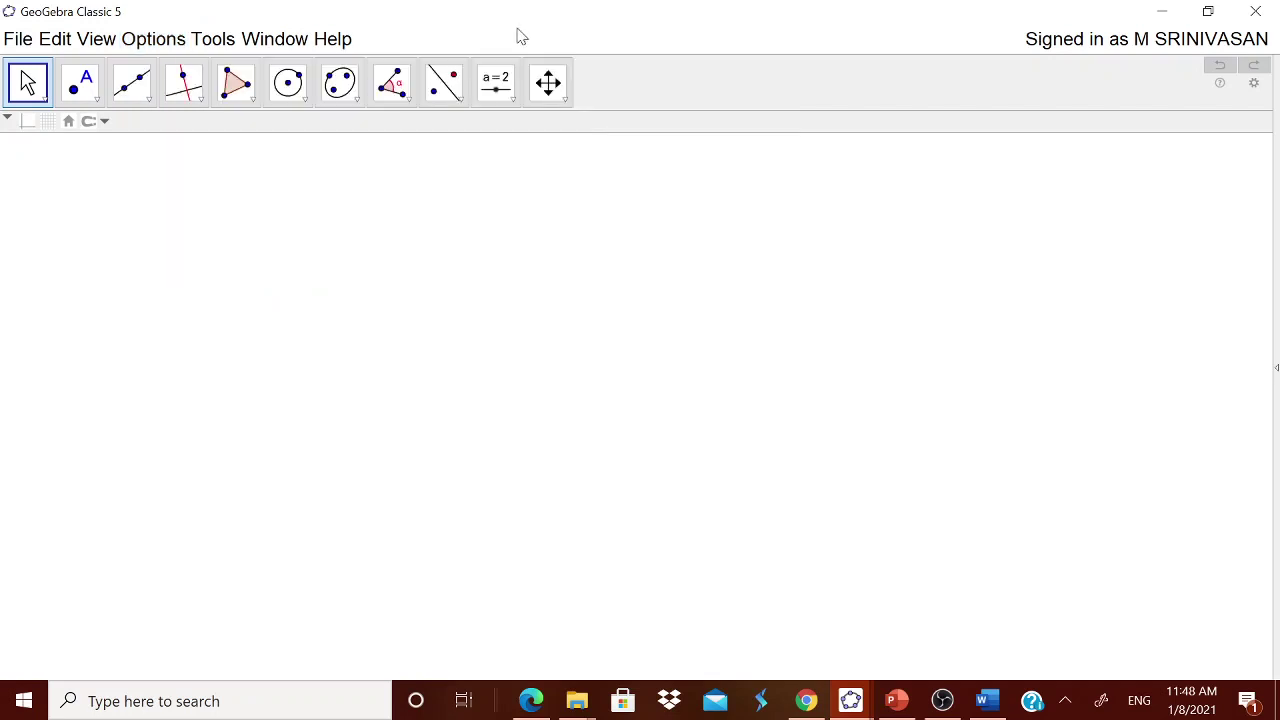
- Add a 'CUBE' text object and move it near the top of the canvas
{"action": "left_click", "coordinate": [517, 99]}
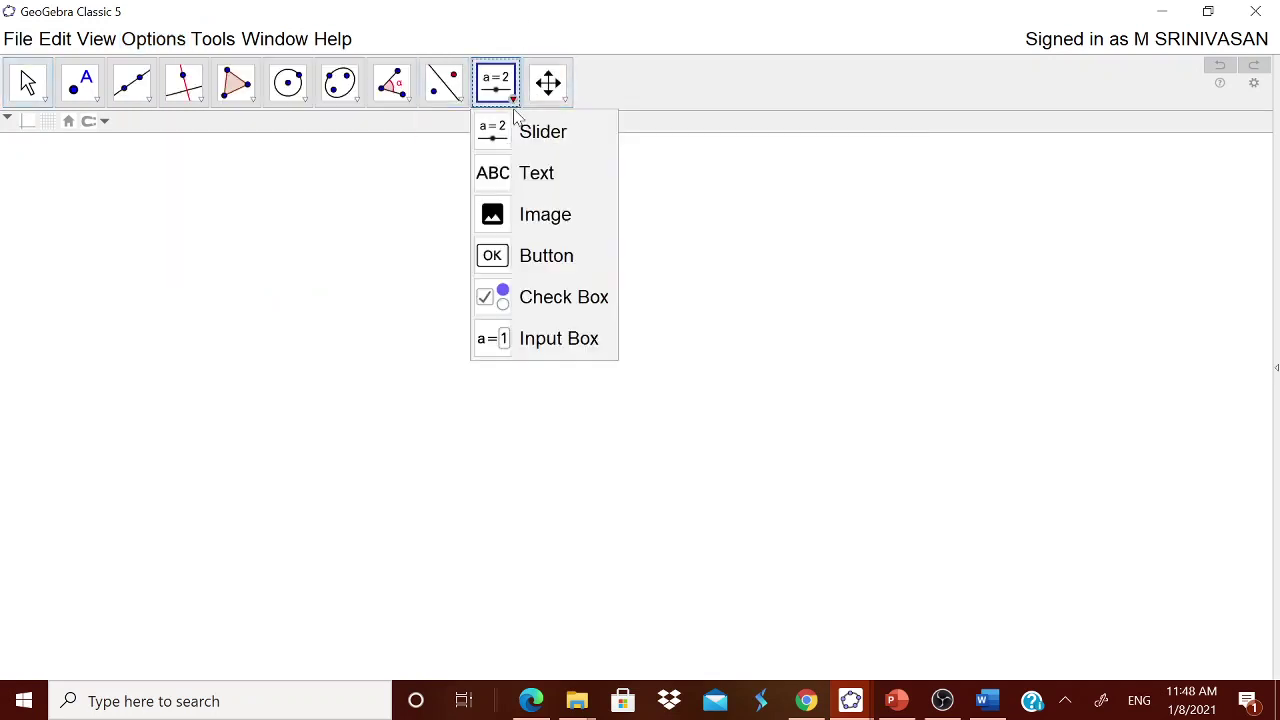
{"action": "left_click", "coordinate": [529, 180]}
{"action": "left_click", "coordinate": [433, 209]}
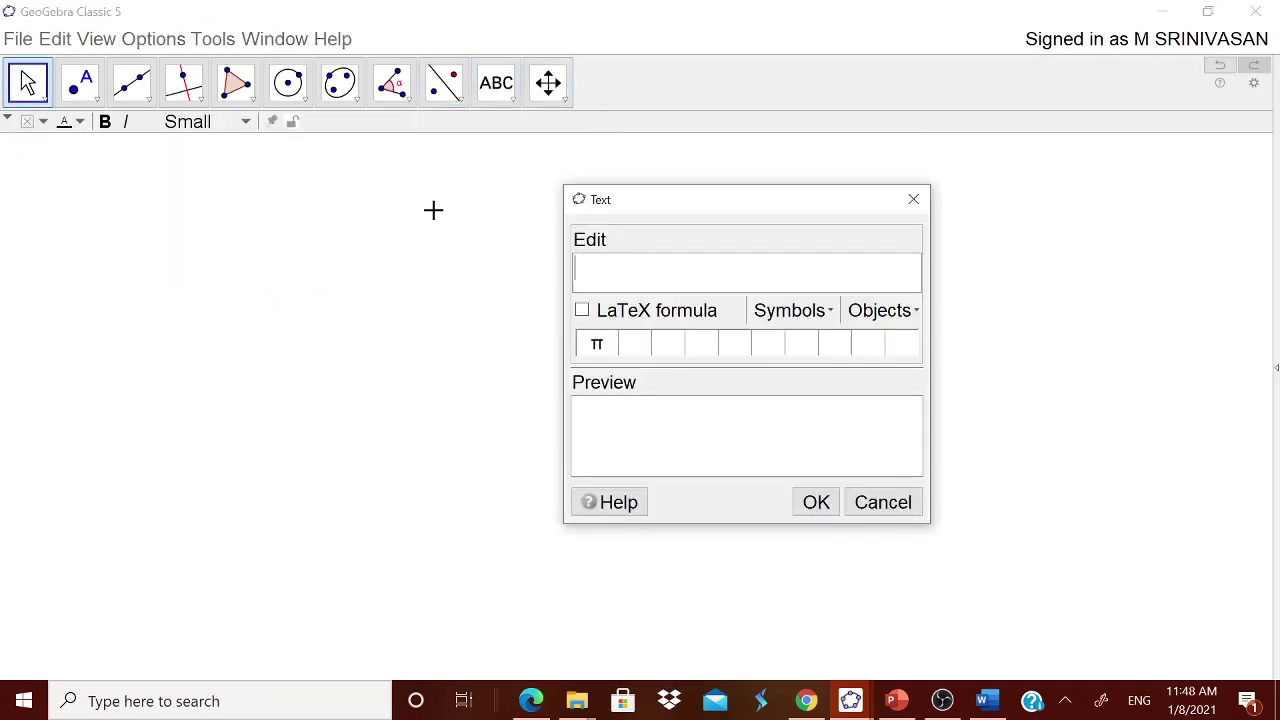
{"action": "type", "text": "CUBE"}
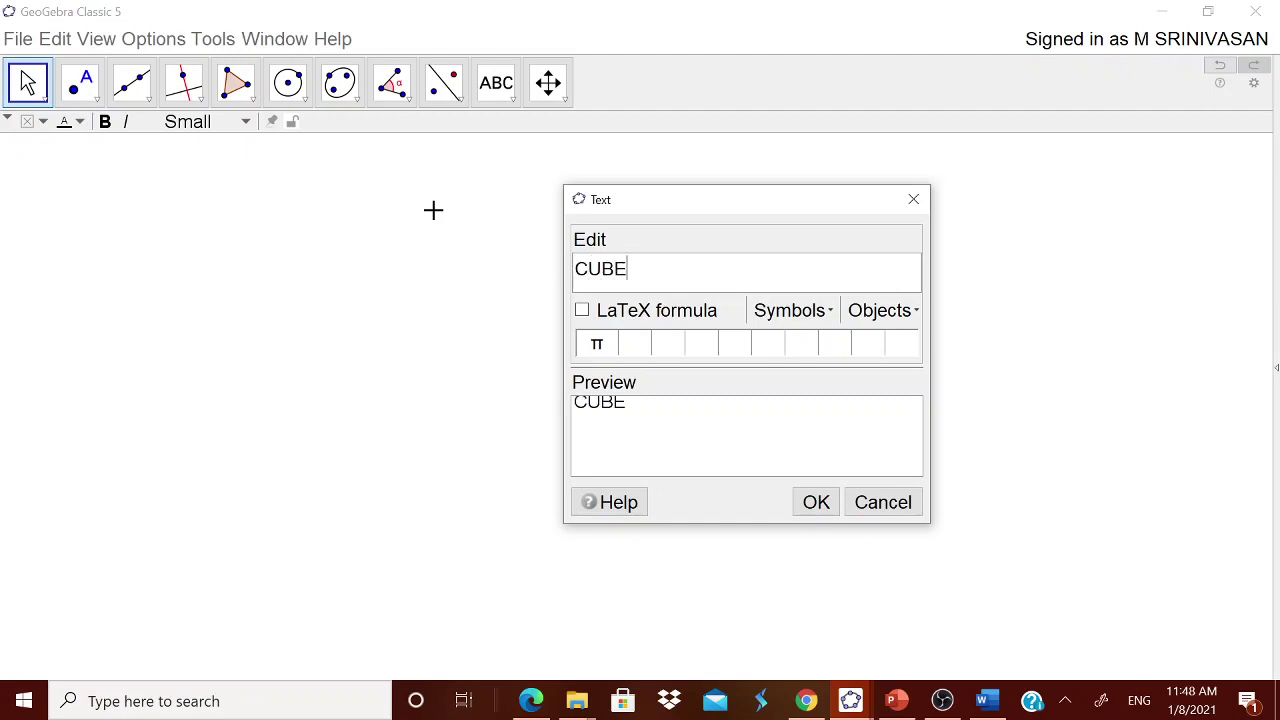
{"action": "left_click", "coordinate": [826, 509]}
{"action": "left_click_drag", "start_coordinate": [481, 224], "coordinate": [404, 188]}
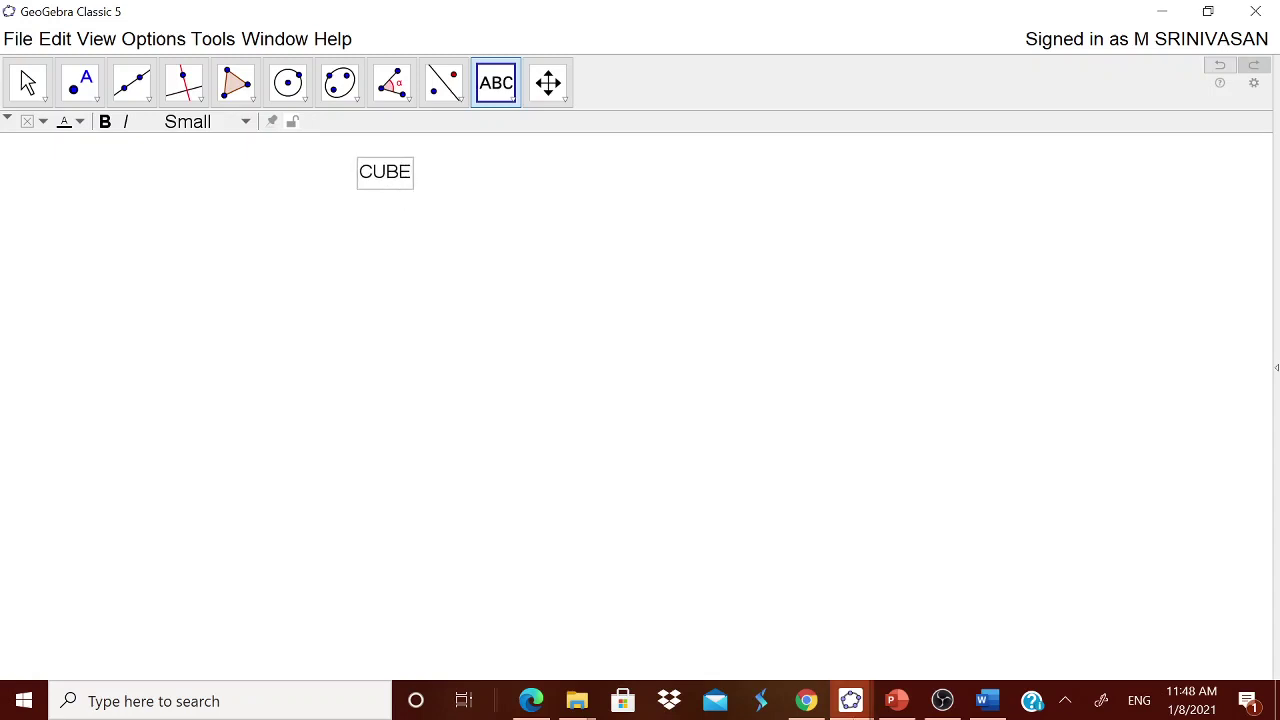
- Copy the two-line cube definition from the Word notes and return to GeoGebra
{"action": "left_click", "coordinate": [985, 701]}
{"action": "left_click_drag", "start_coordinate": [351, 307], "coordinate": [813, 378]}
{"action": "key", "text": "ctrl+c"}
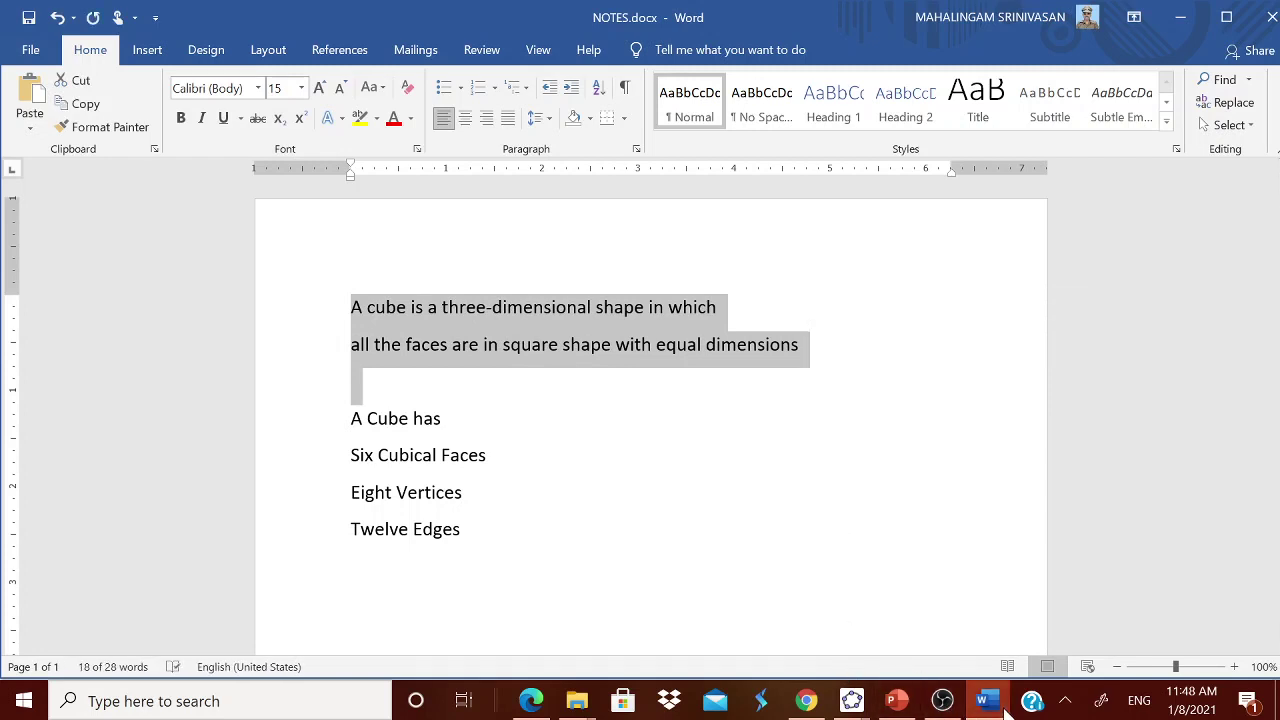
{"action": "mouse_move", "coordinate": [857, 705]}
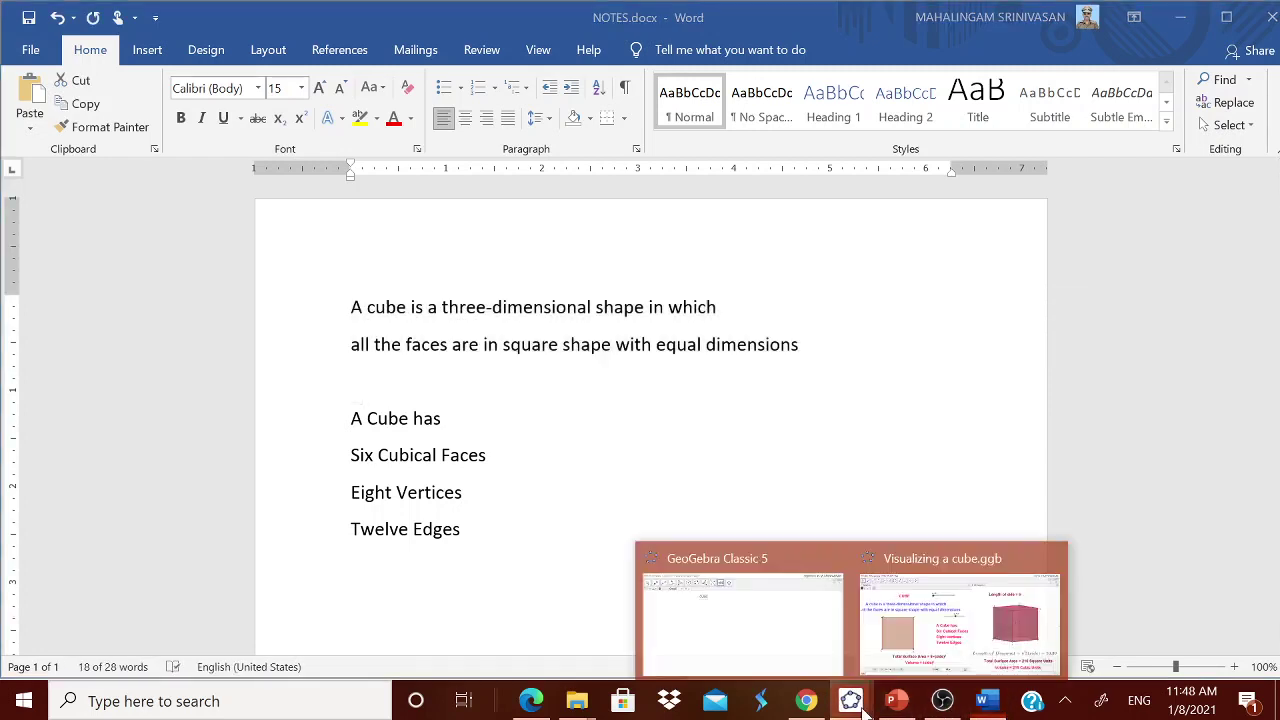
{"action": "left_click", "coordinate": [745, 610]}
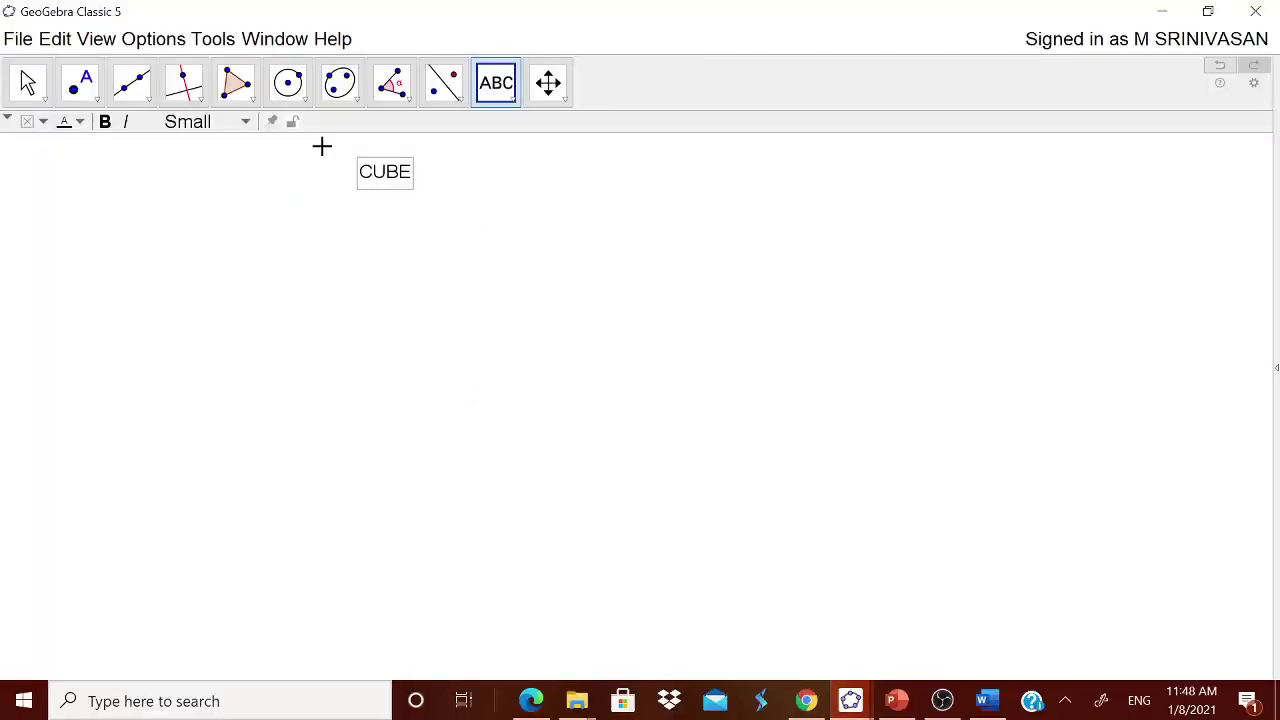
- Paste the cube definition as a new text object and move it under the CUBE title
{"action": "left_click", "coordinate": [472, 285]}
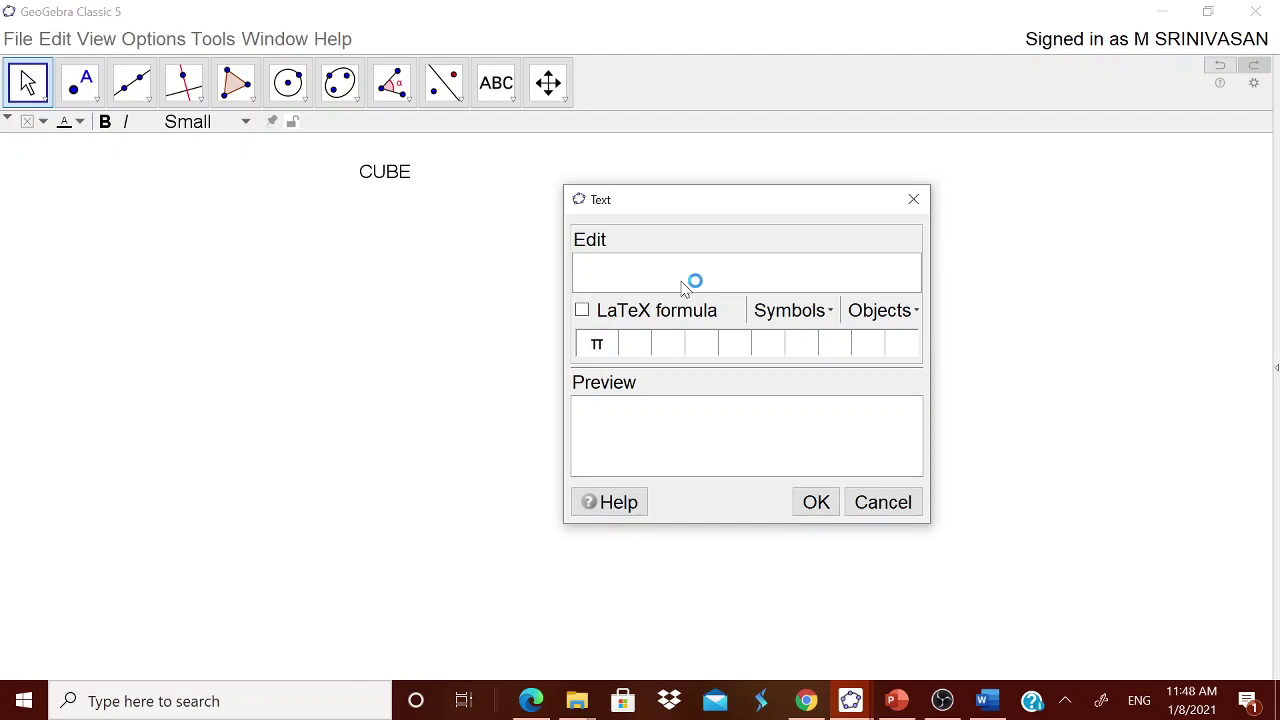
{"action": "key", "text": "ctrl+v"}
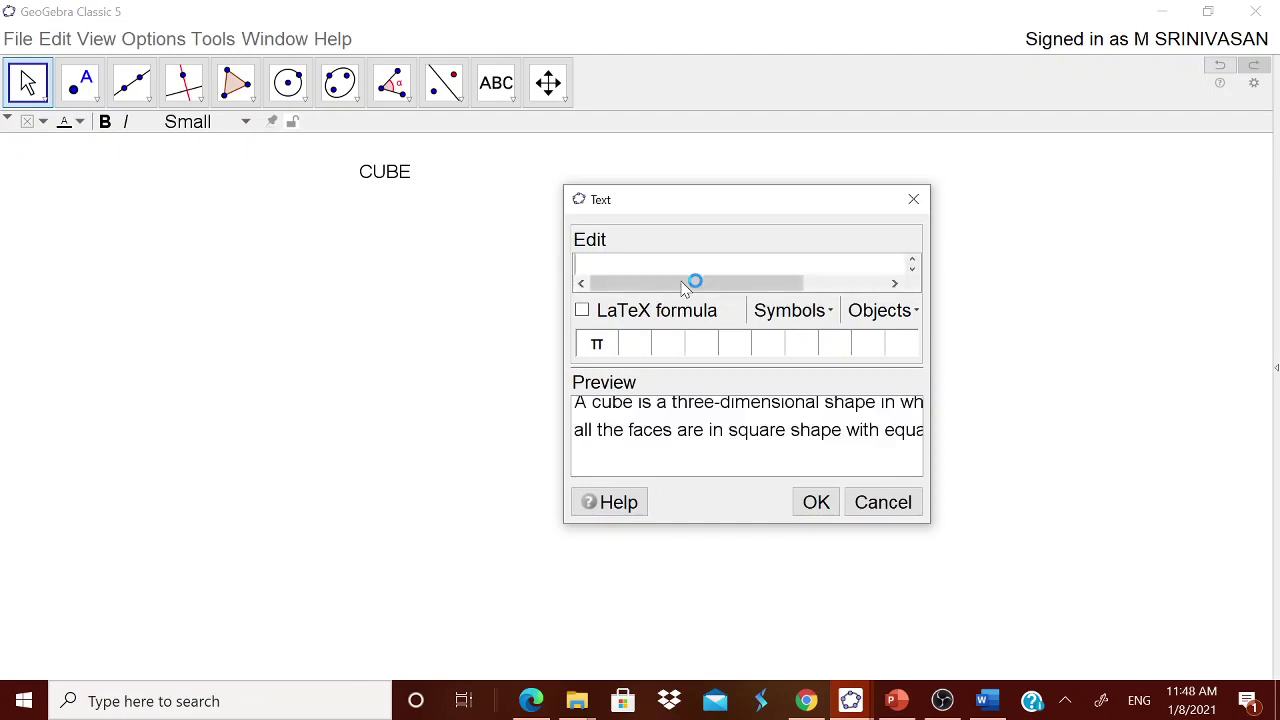
{"action": "left_click", "coordinate": [816, 502]}
{"action": "left_click_drag", "start_coordinate": [634, 297], "coordinate": [253, 225]}
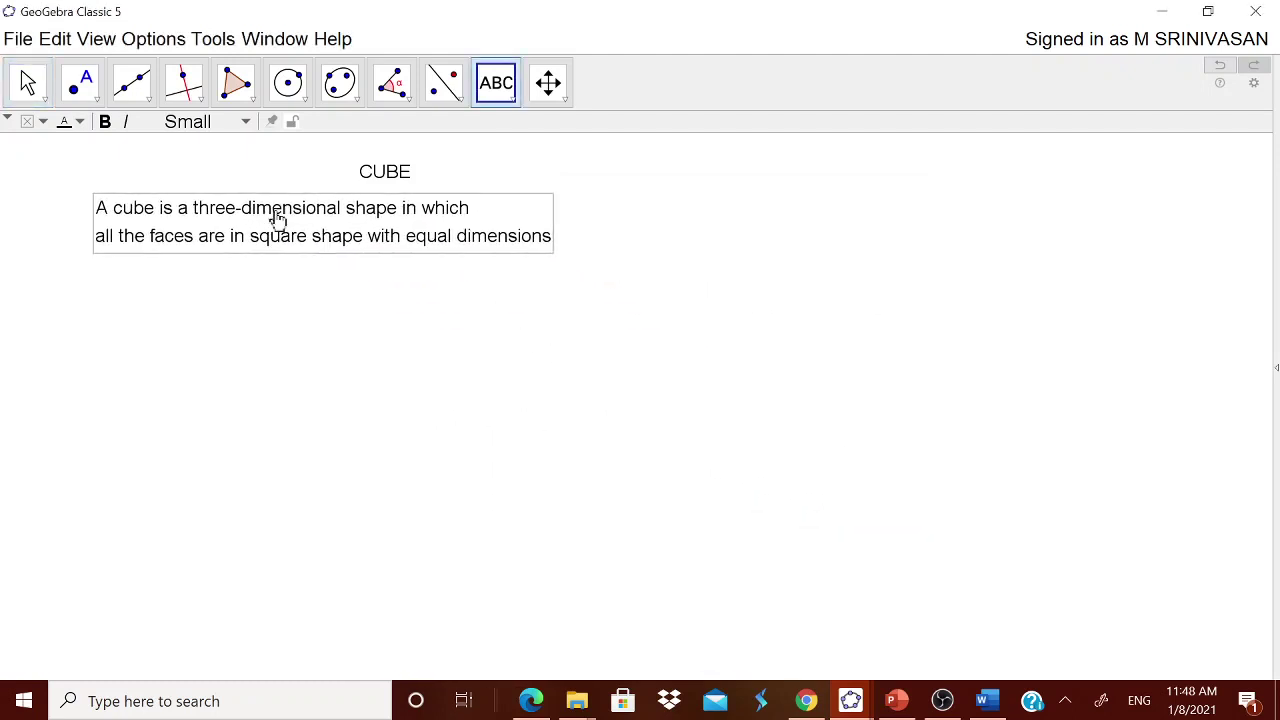
{"action": "left_click", "coordinate": [511, 103]}
- Create slider a ranging from 1 to 10 and place it below the description text
{"action": "left_click", "coordinate": [526, 143]}
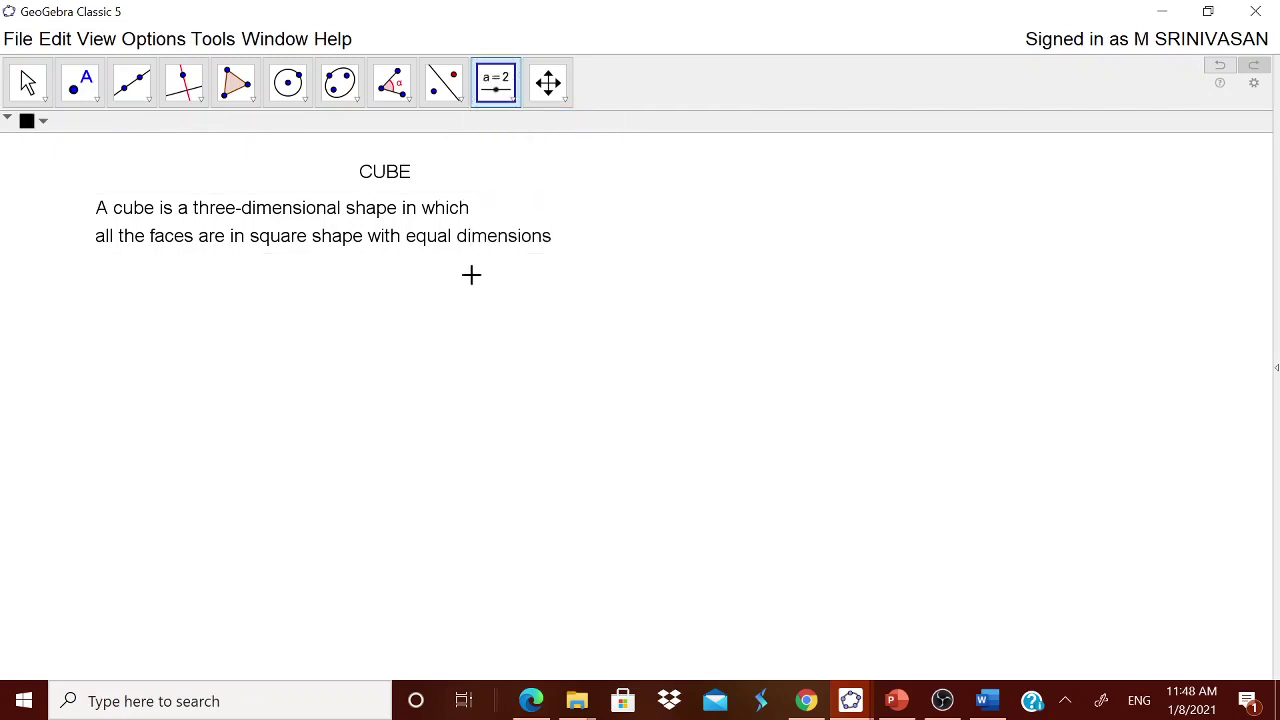
{"action": "left_click", "coordinate": [460, 302]}
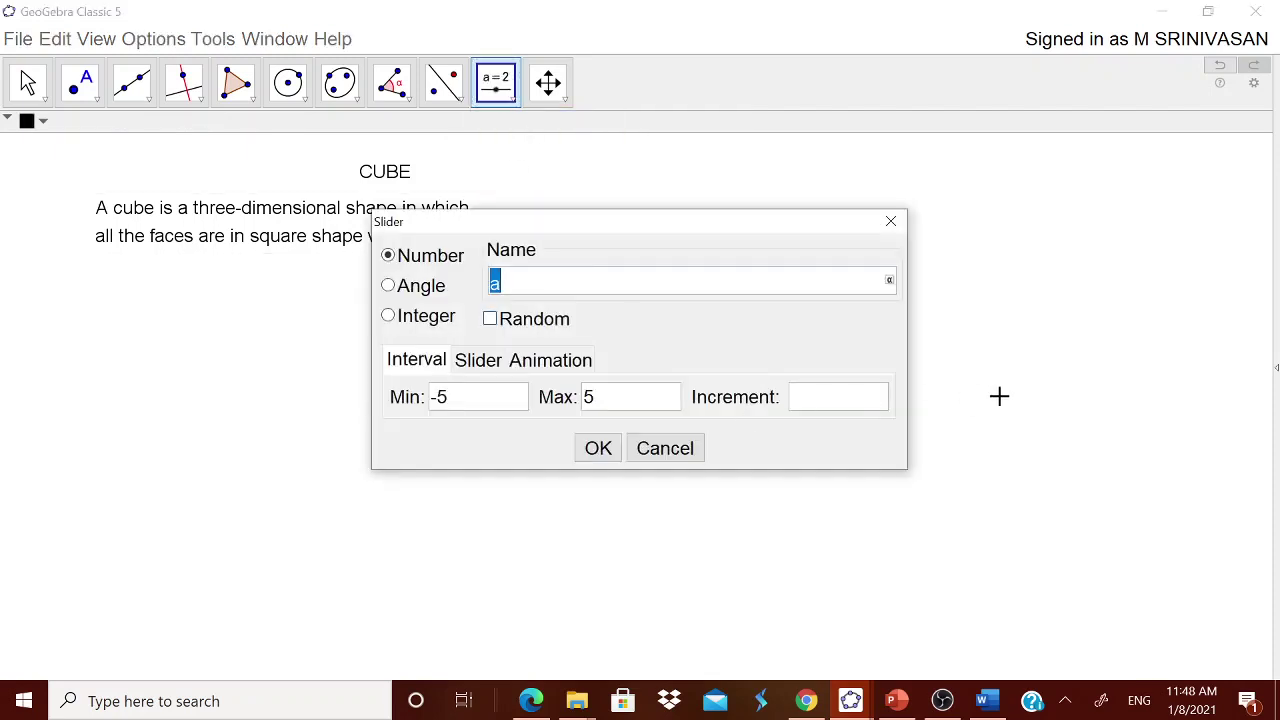
{"action": "left_click", "coordinate": [443, 403]}
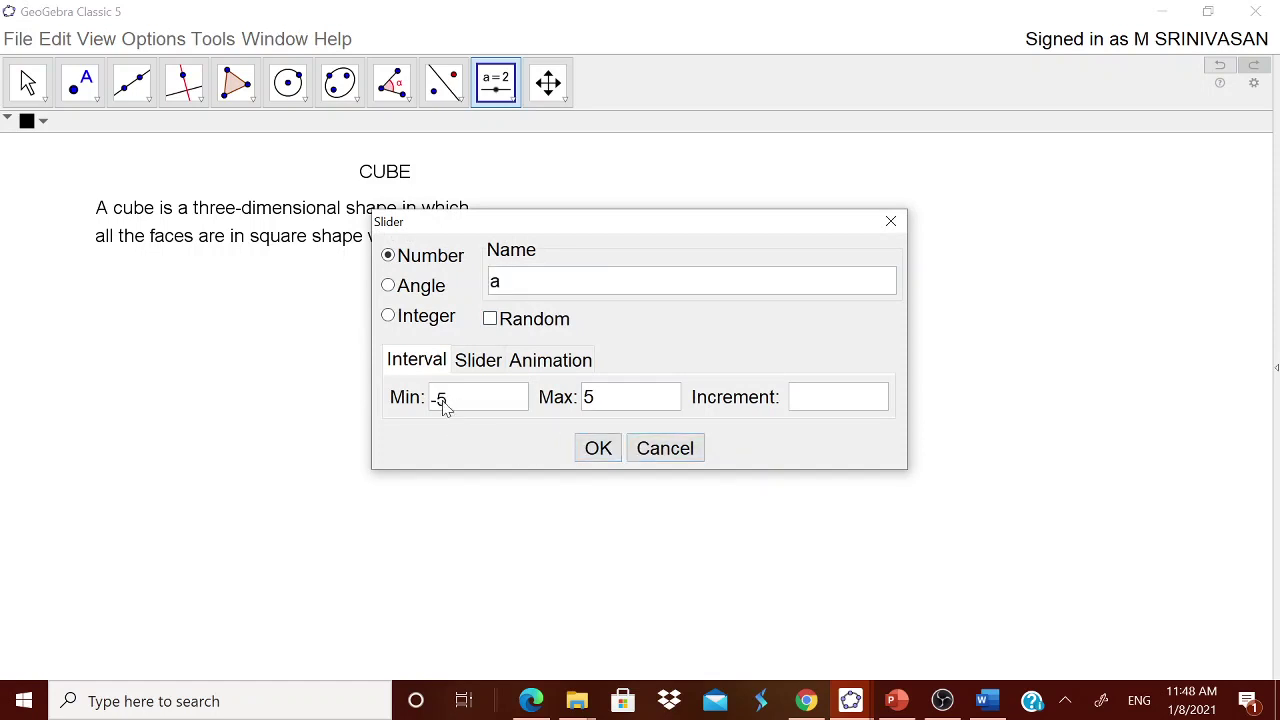
{"action": "type", "text": "1"}
{"action": "left_click", "coordinate": [590, 405]}
{"action": "type", "text": "101"}
{"action": "left_click", "coordinate": [598, 448]}
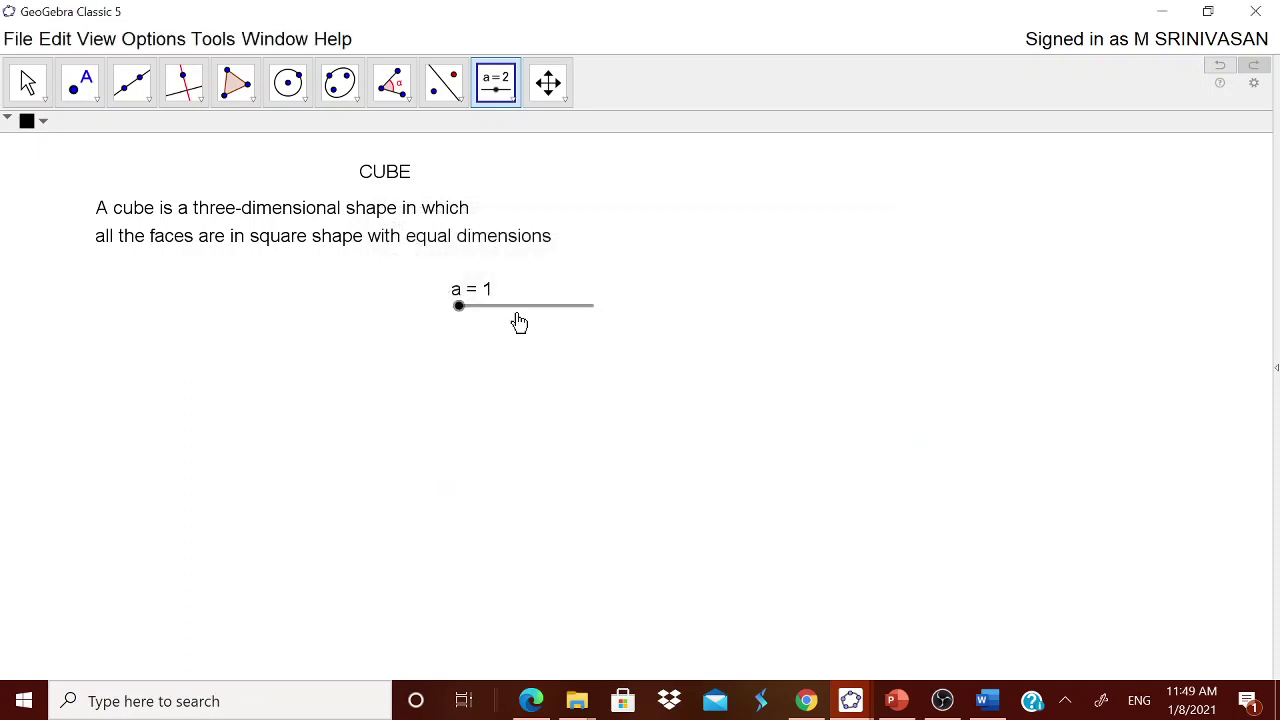
{"action": "left_click_drag", "start_coordinate": [521, 317], "coordinate": [561, 281]}
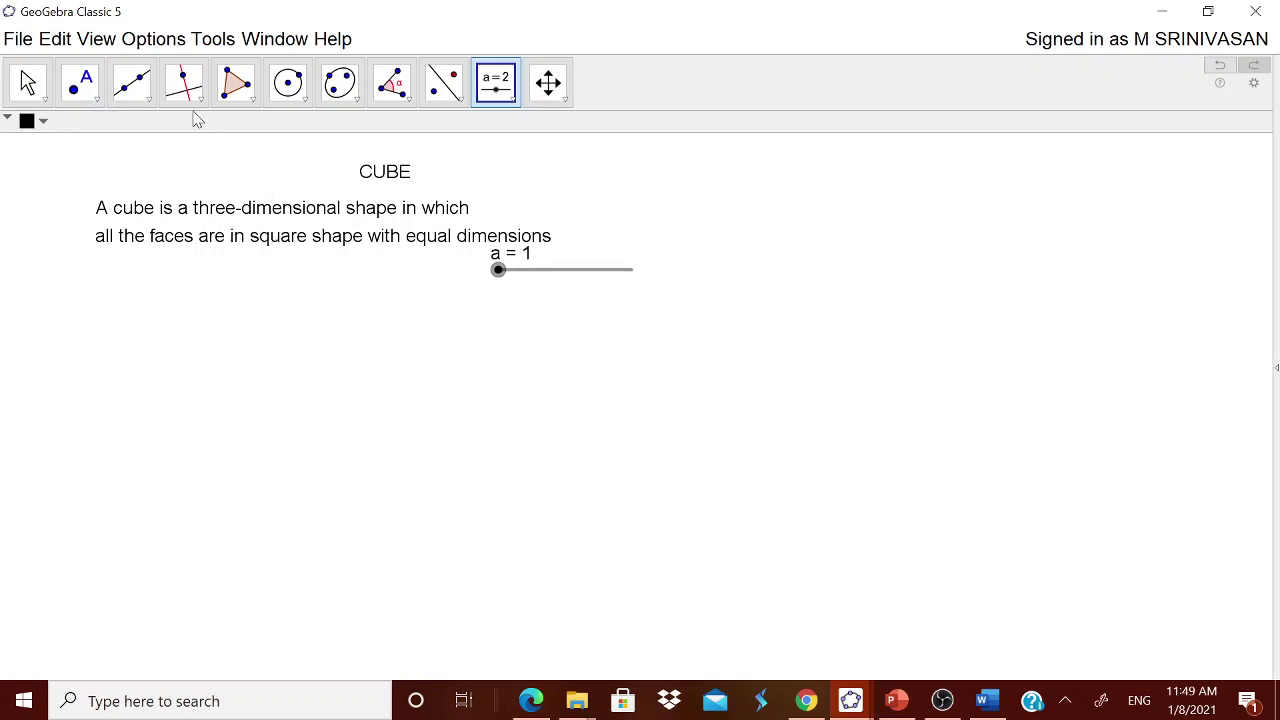
{"action": "left_click", "coordinate": [142, 104]}
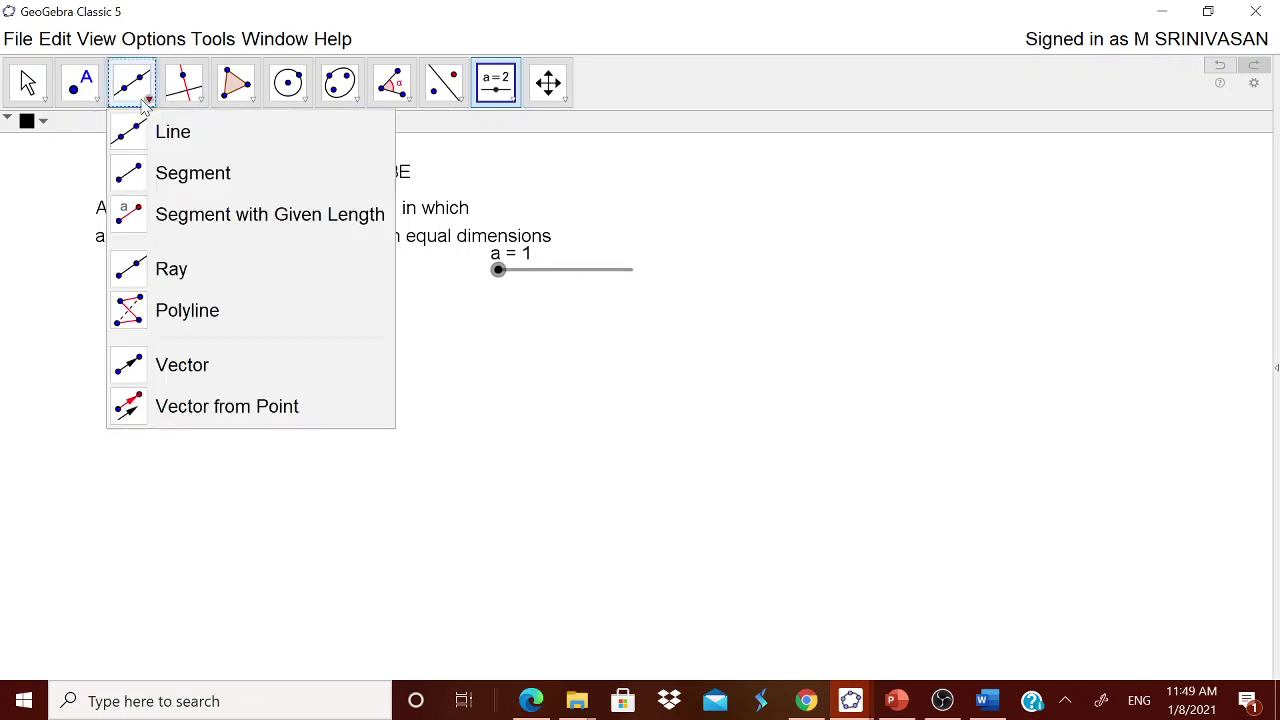
- Draw segment AB with length a using Segment with Given Length
{"action": "left_click", "coordinate": [228, 218]}
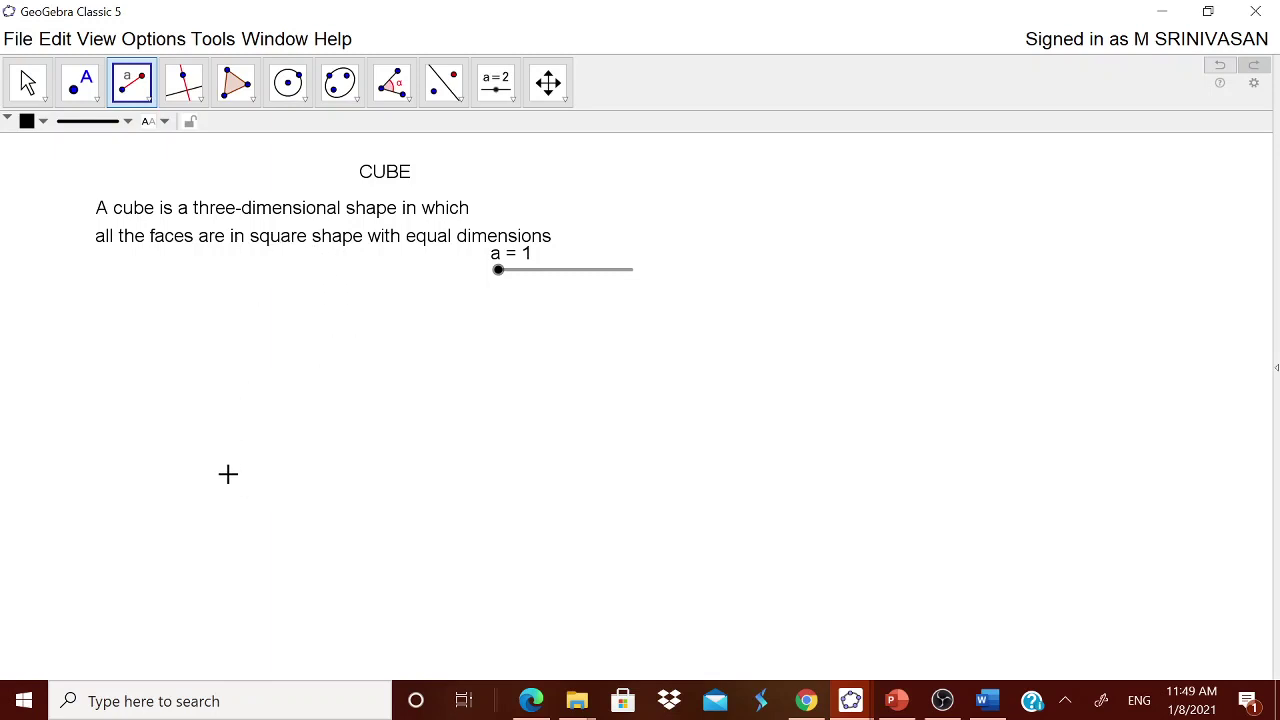
{"action": "left_click", "coordinate": [229, 456]}
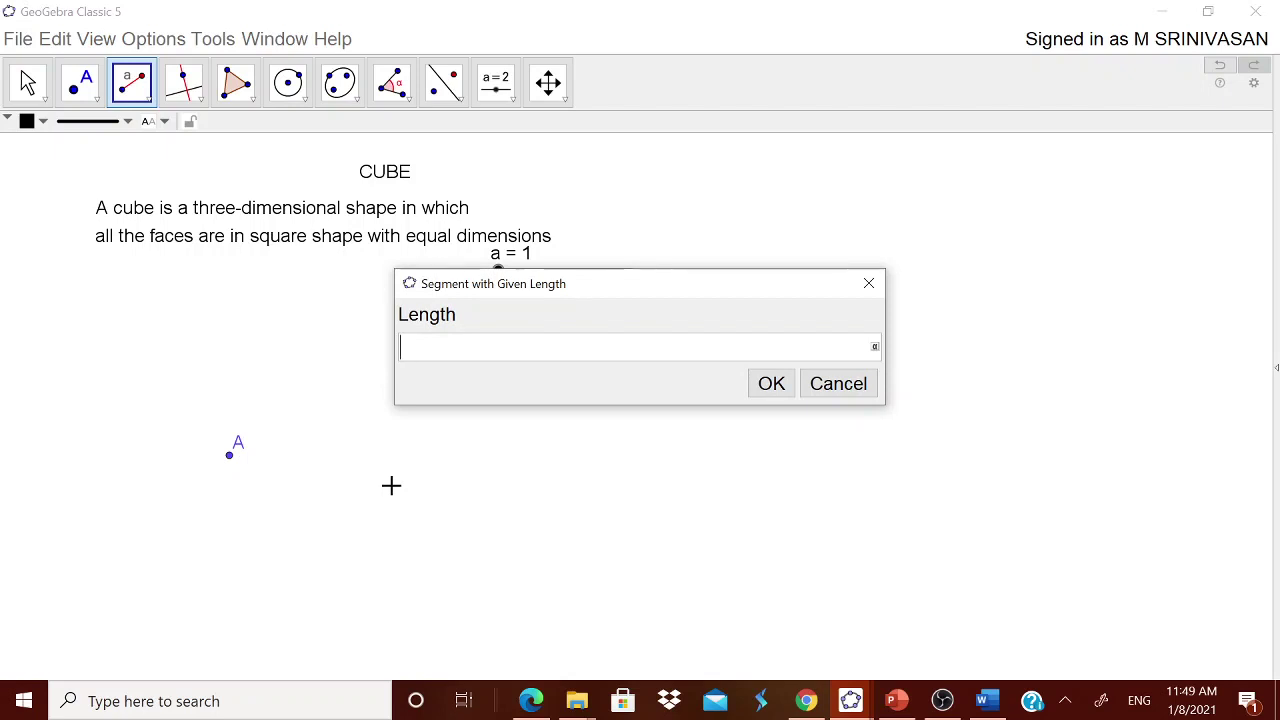
{"action": "left_click", "coordinate": [770, 384]}
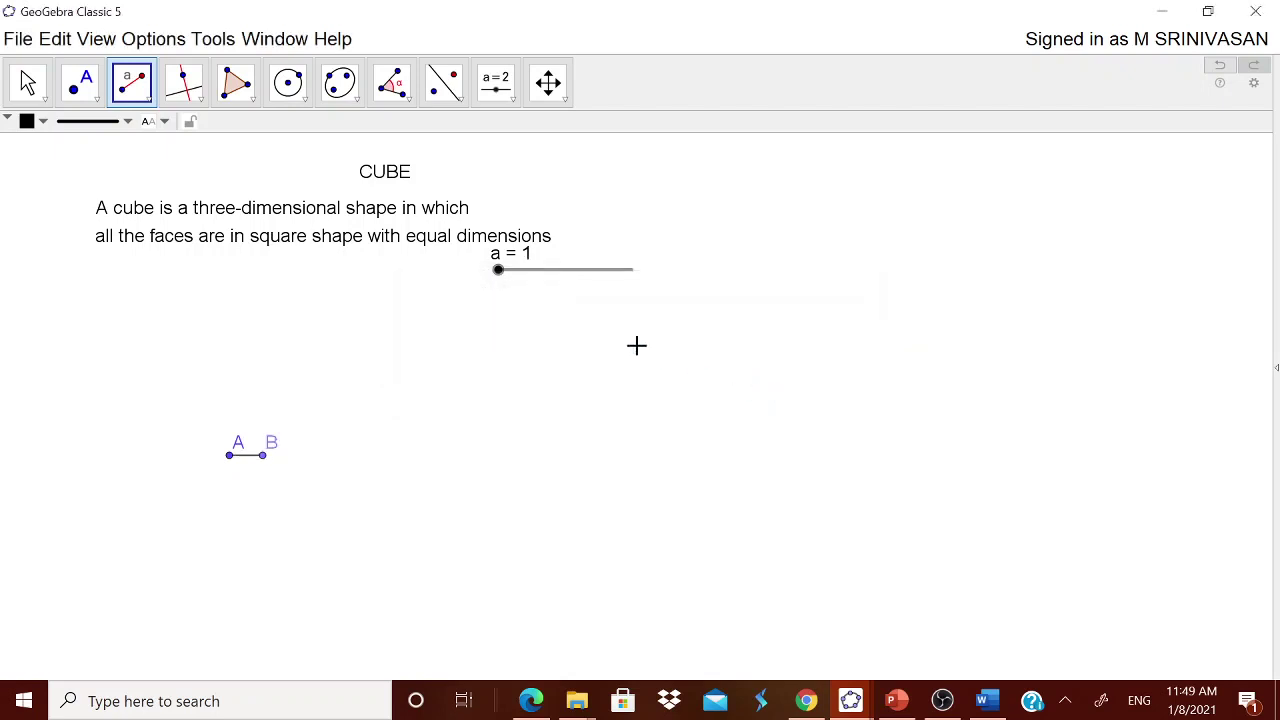
{"action": "key", "text": "Escape"}
- Set slider a to 4 and move labels A and B below their points
{"action": "left_click_drag", "start_coordinate": [497, 270], "coordinate": [540, 270]}
{"action": "left_click_drag", "start_coordinate": [236, 445], "coordinate": [213, 462]}
{"action": "left_click_drag", "start_coordinate": [374, 449], "coordinate": [374, 472]}
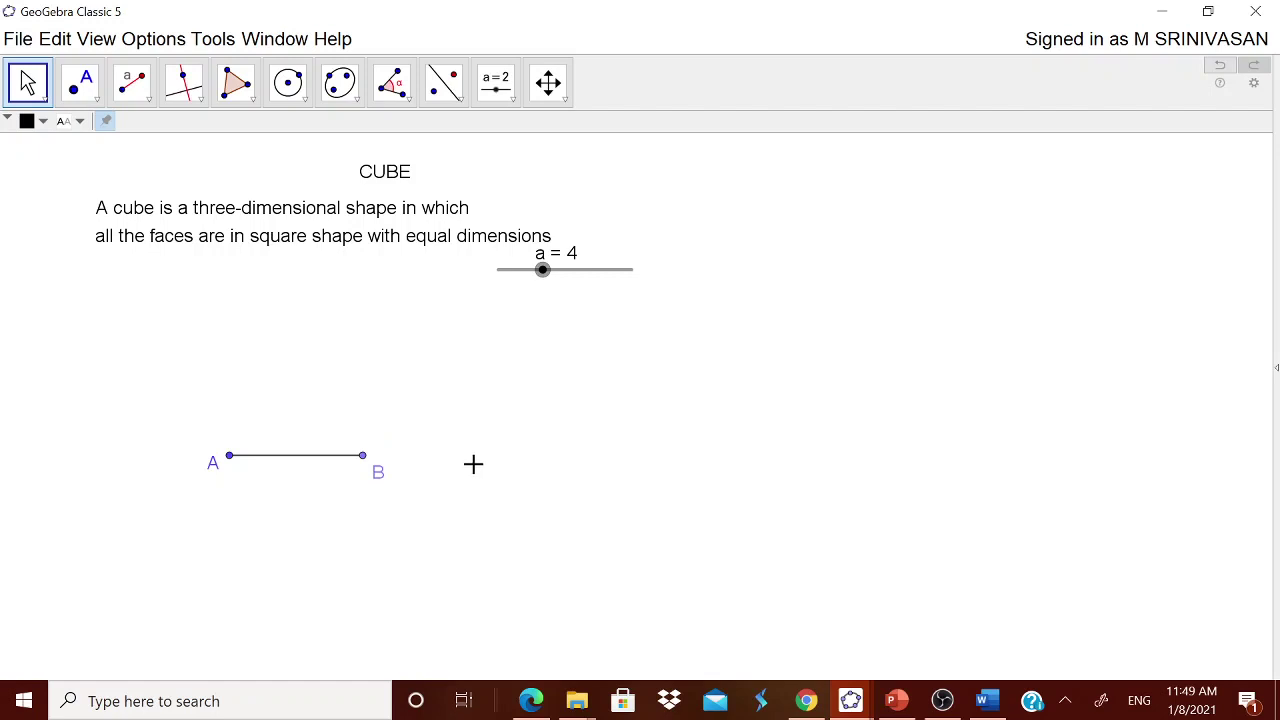
- Build the four-vertex regular polygon ABCD on A and B, then set a to 5
{"action": "left_click", "coordinate": [245, 92]}
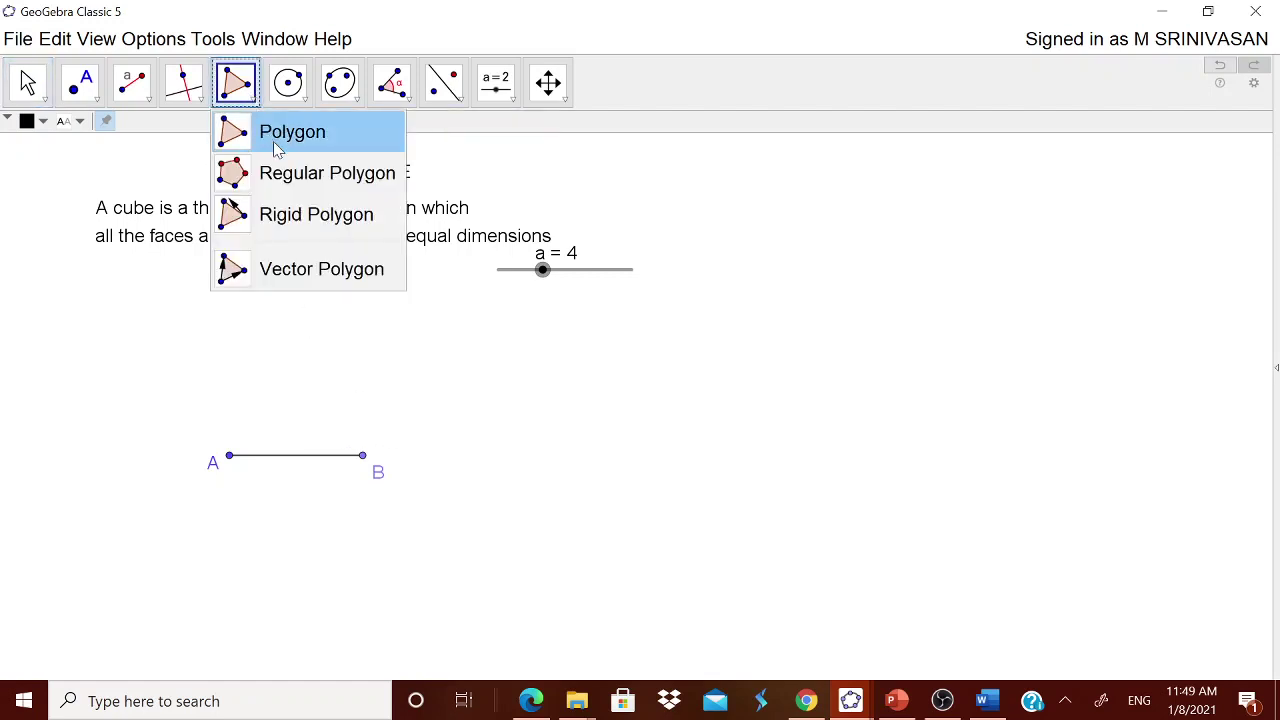
{"action": "left_click", "coordinate": [289, 174]}
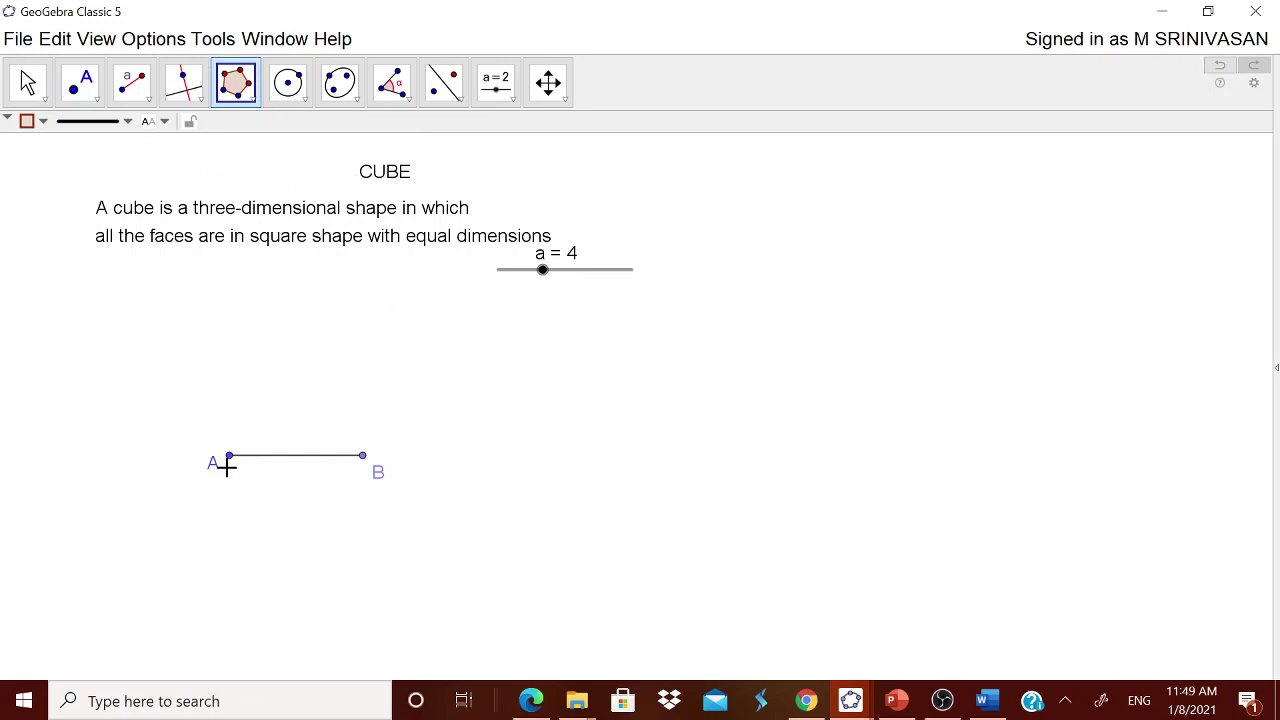
{"action": "left_click", "coordinate": [230, 459]}
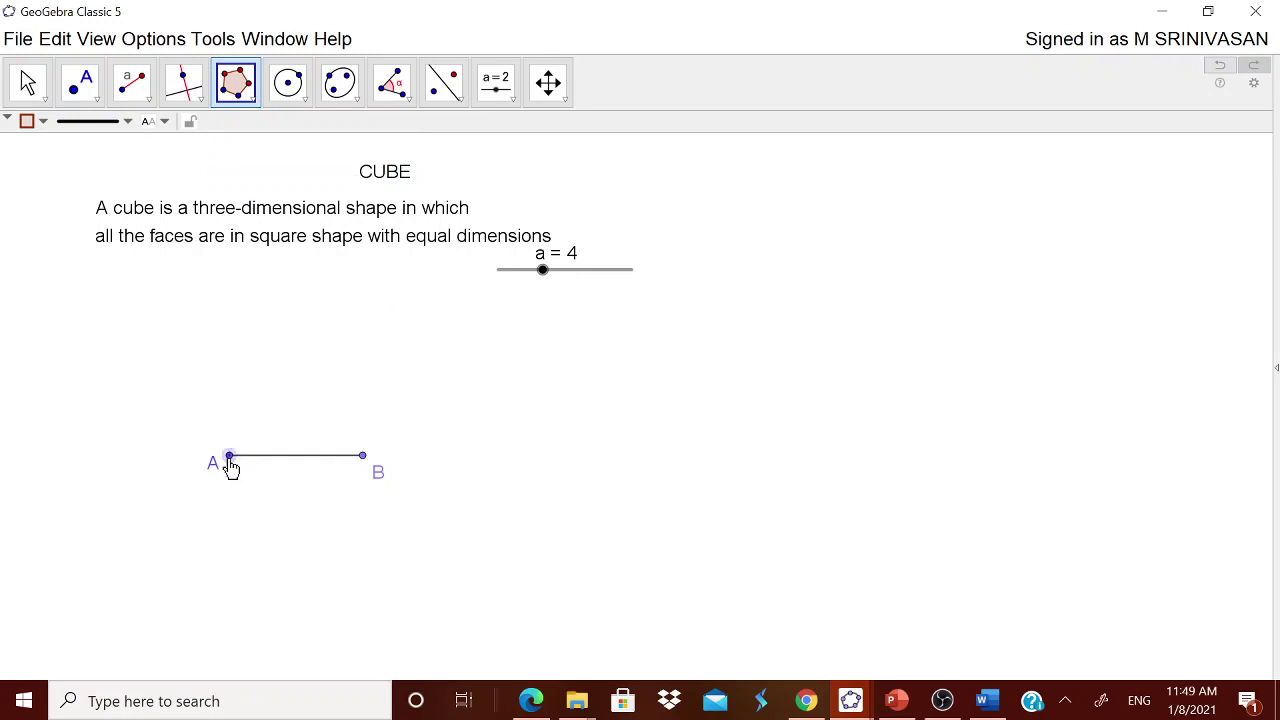
{"action": "left_click", "coordinate": [363, 457]}
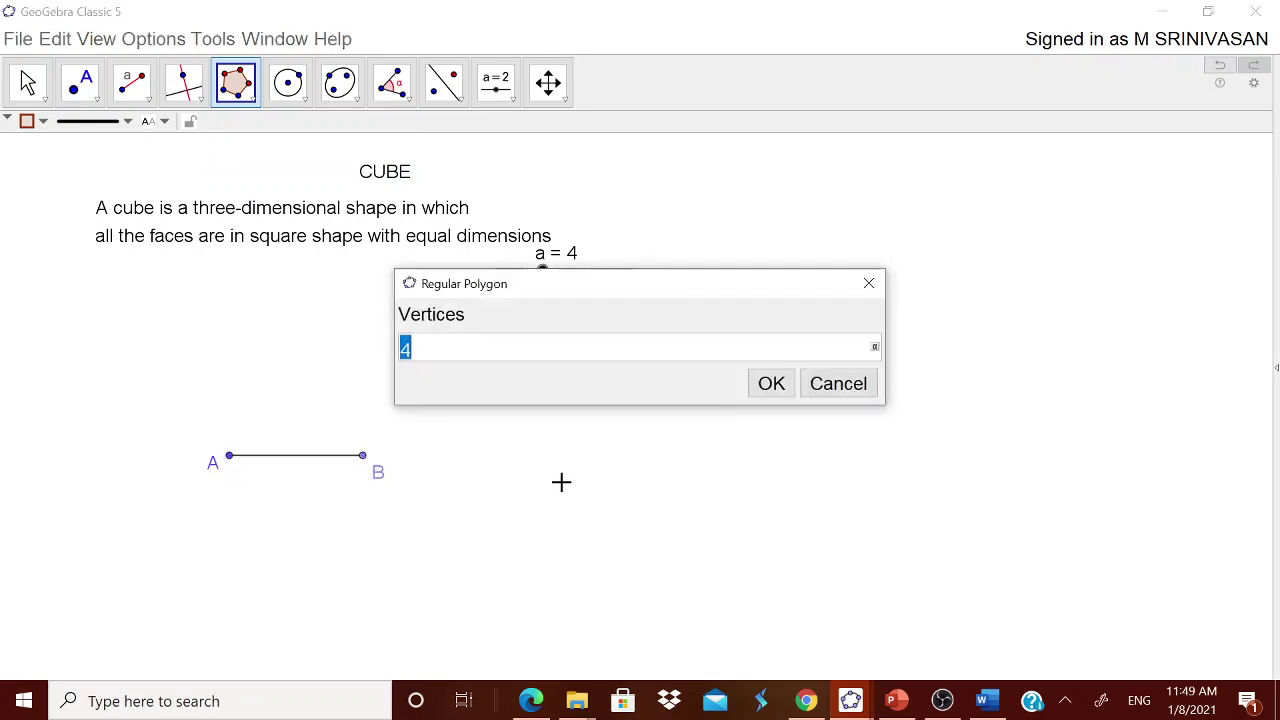
{"action": "left_click", "coordinate": [772, 382]}
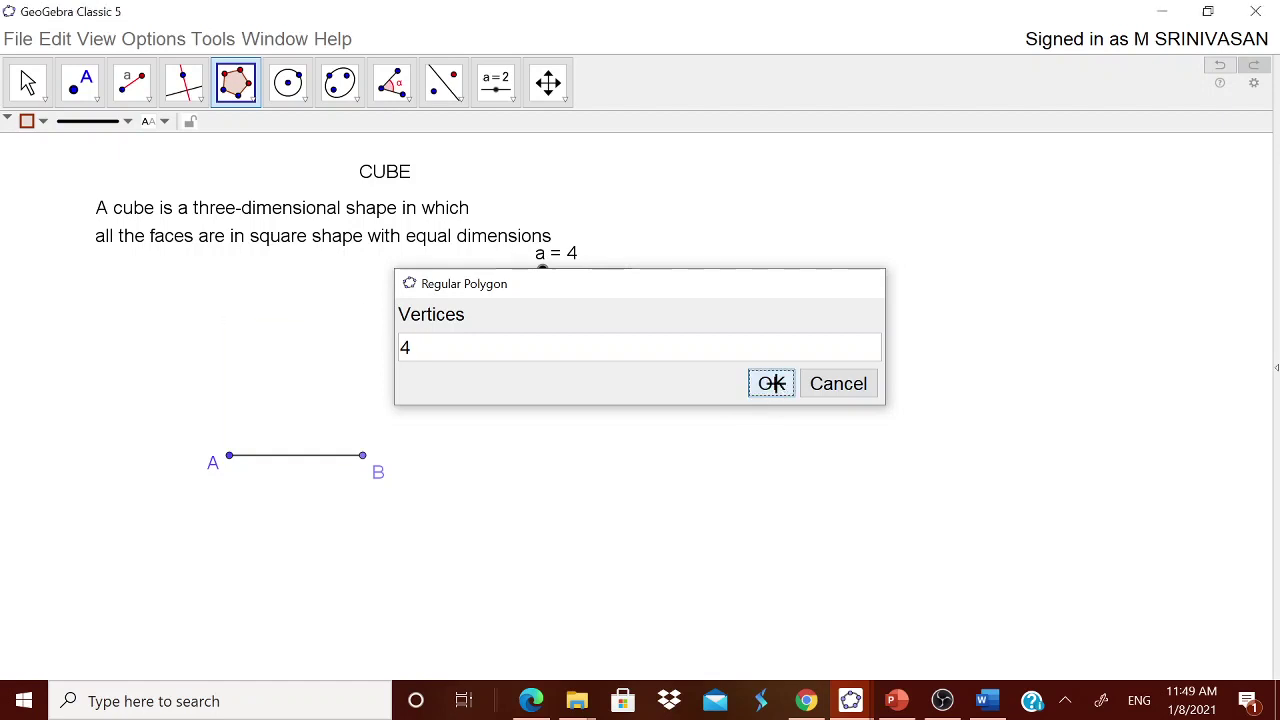
{"action": "key", "text": "Escape"}
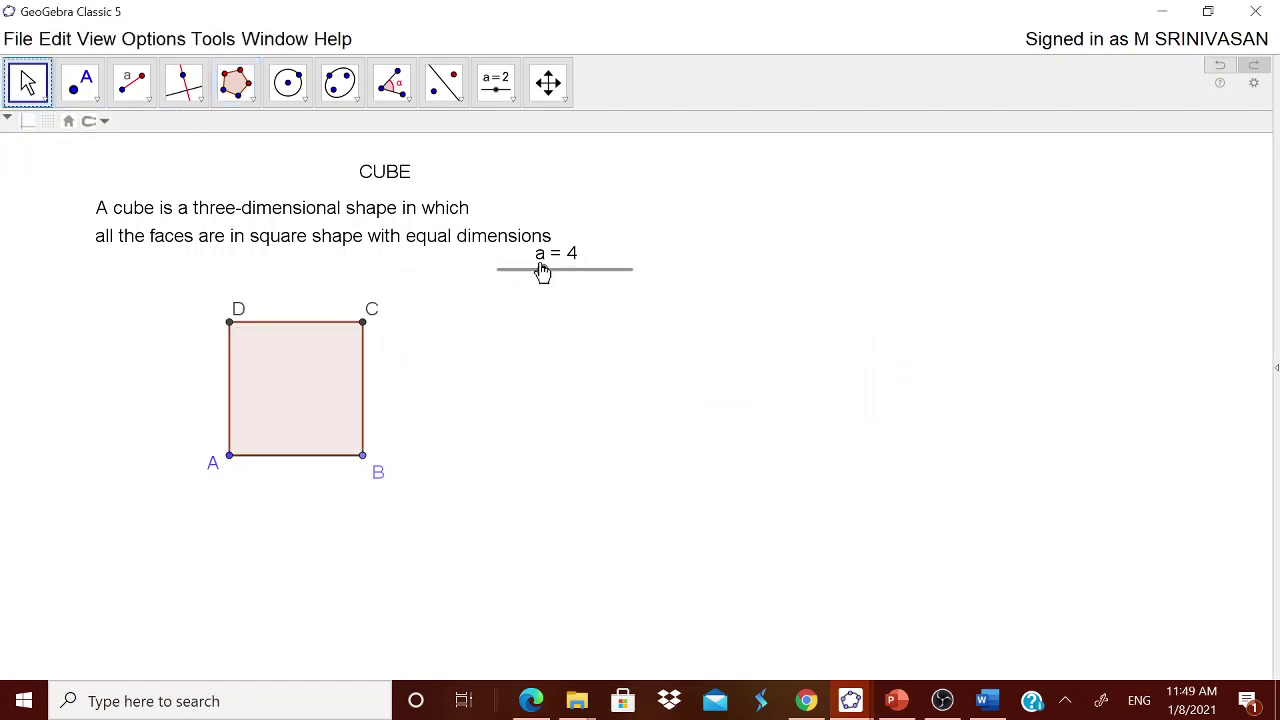
{"action": "mouse_move", "coordinate": [546, 280]}
{"action": "left_mouse_down"}
{"action": "mouse_move", "coordinate": [586, 277]}
{"action": "mouse_move", "coordinate": [523, 289]}
{"action": "mouse_move", "coordinate": [573, 293]}
{"action": "mouse_move", "coordinate": [543, 297]}
{"action": "mouse_move", "coordinate": [557, 297]}
{"action": "left_mouse_up"}
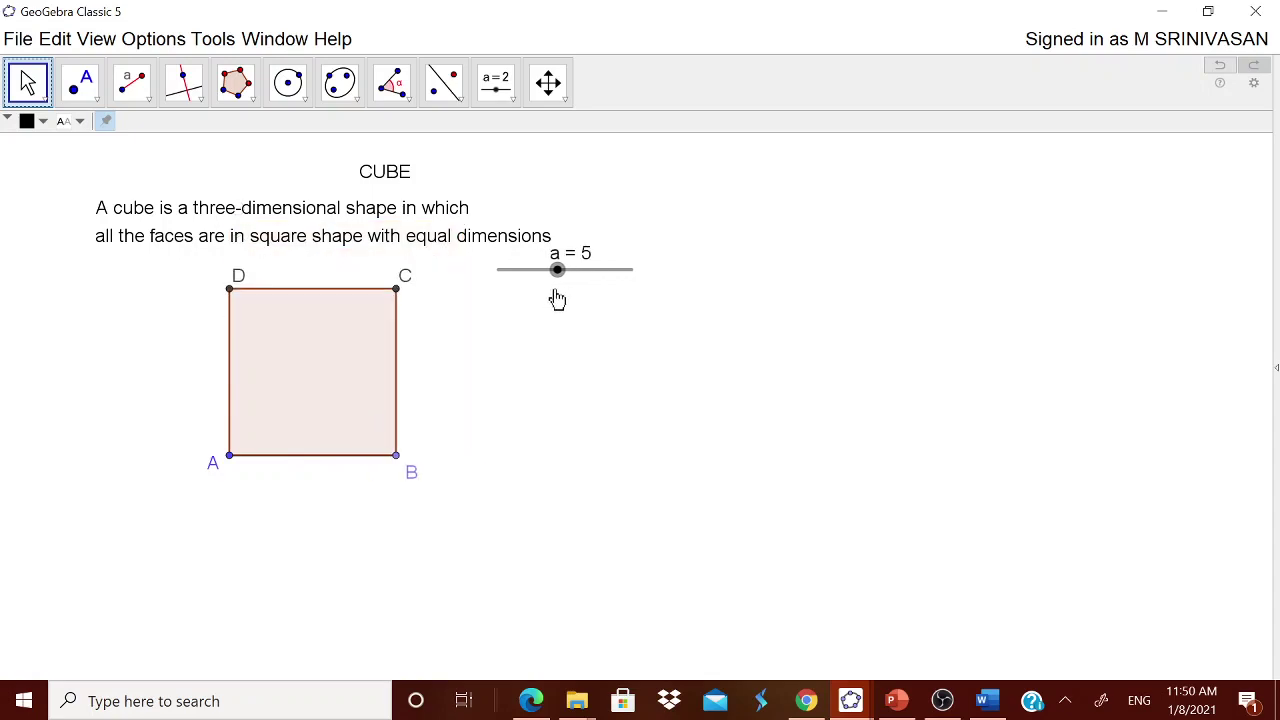
- Show the 3D Graphics view and widen it beside the 2D drawing
{"action": "left_click", "coordinate": [96, 38]}
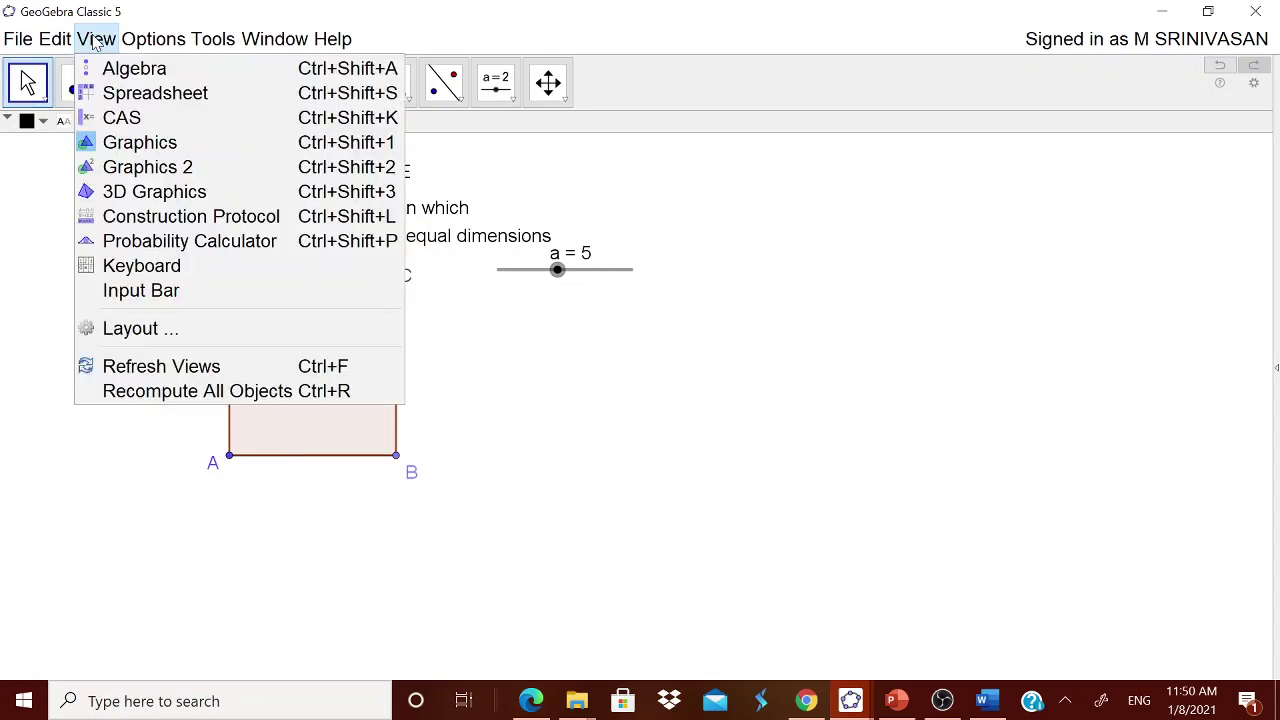
{"action": "left_click", "coordinate": [160, 195]}
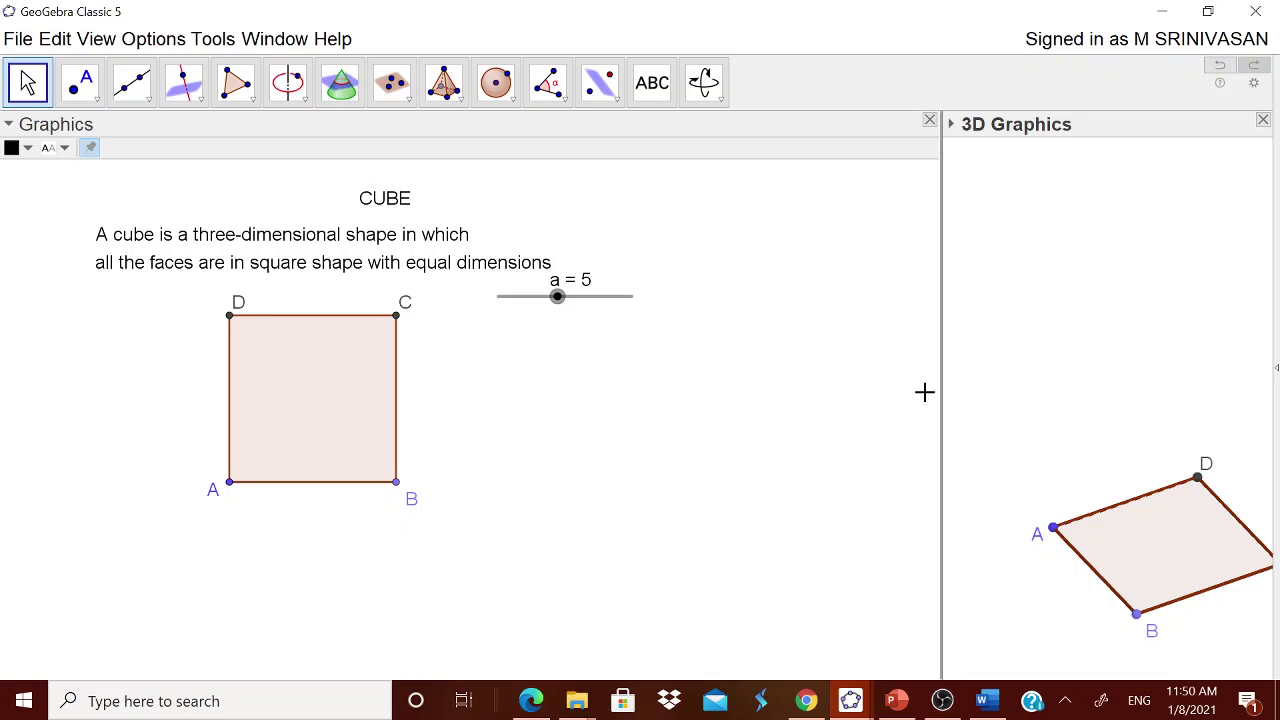
{"action": "left_click_drag", "start_coordinate": [868, 405], "coordinate": [757, 411]}
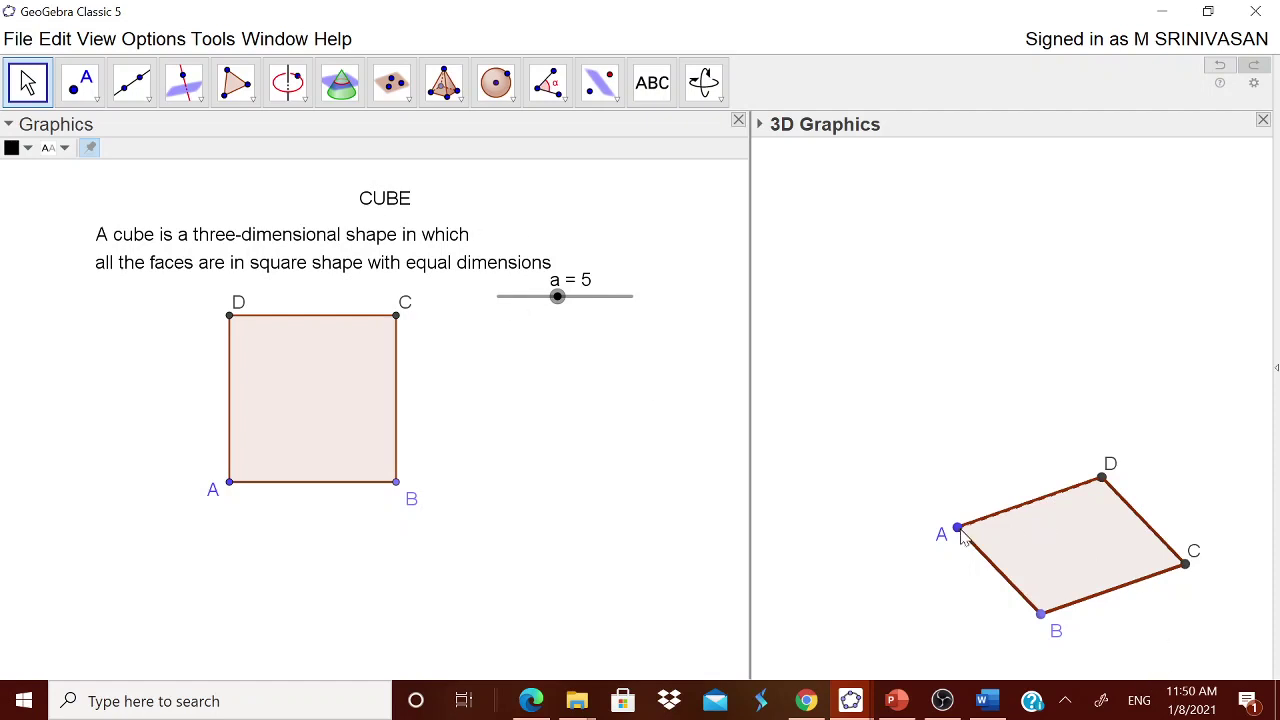
{"action": "left_click", "coordinate": [463, 101]}
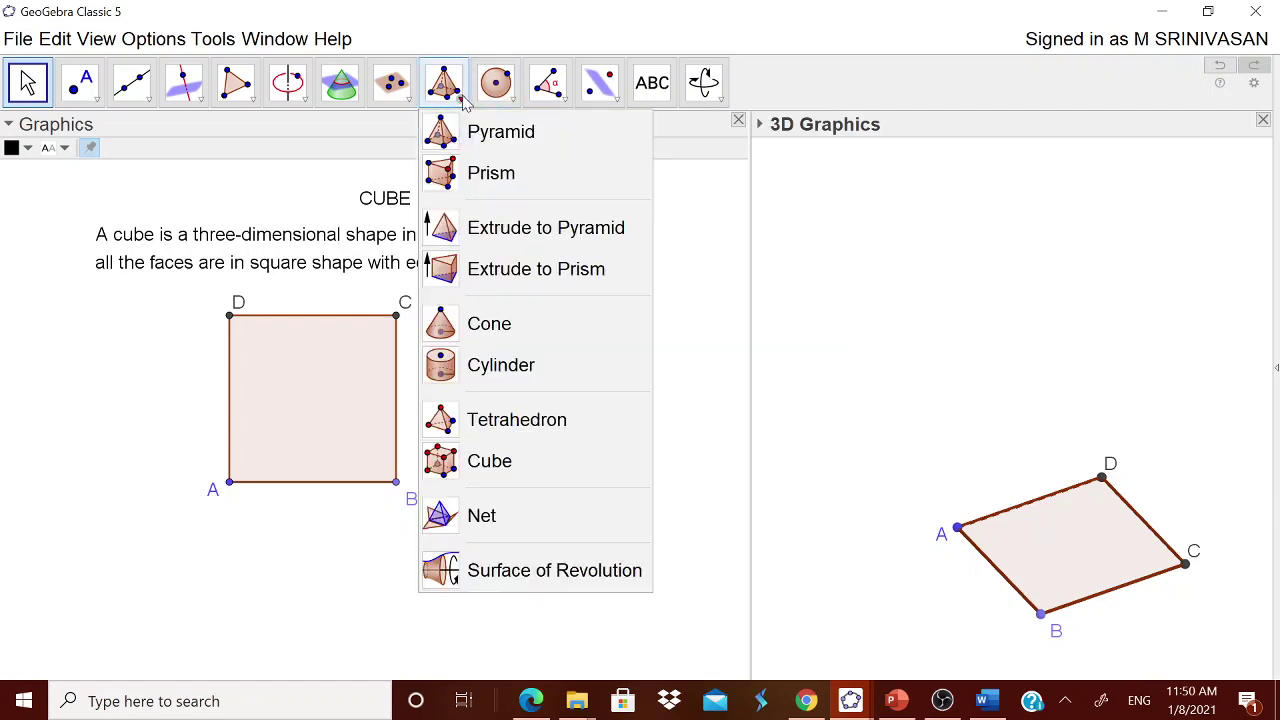
- Extrude square ABCD into cube ABCDEFGH with altitude a
{"action": "left_click", "coordinate": [522, 275]}
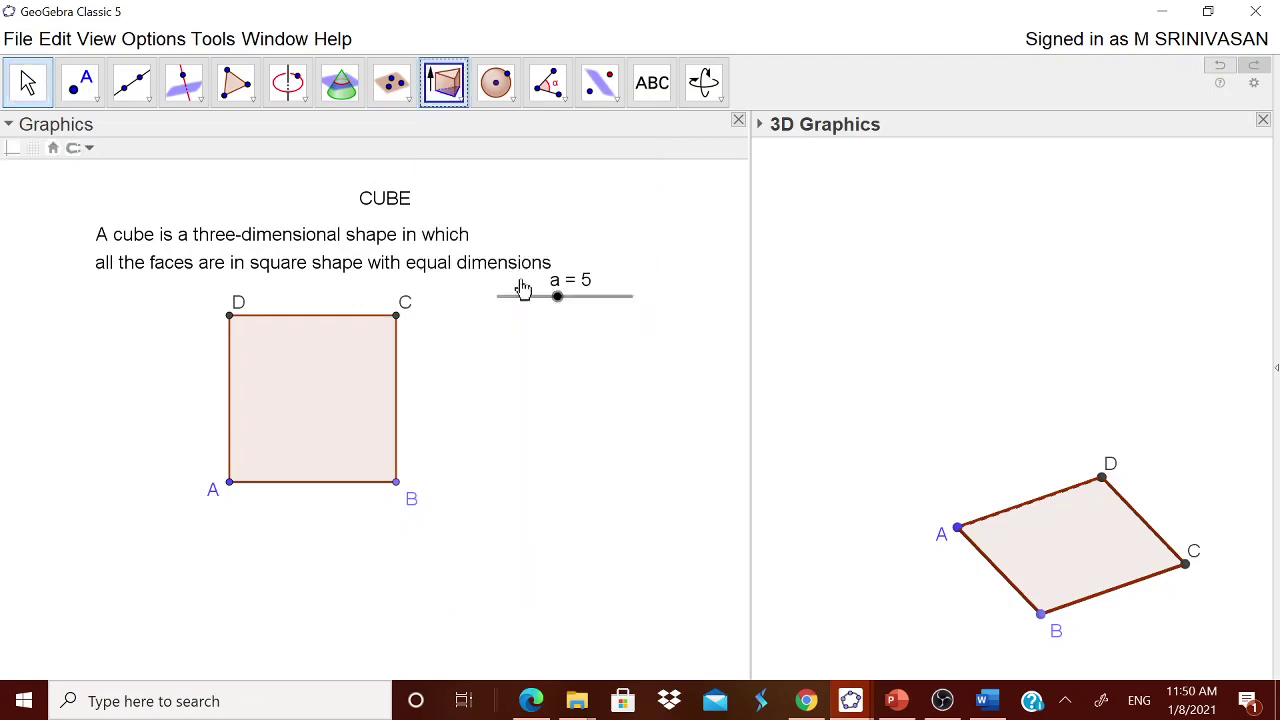
{"action": "left_click", "coordinate": [1071, 531]}
{"action": "left_click", "coordinate": [840, 384]}
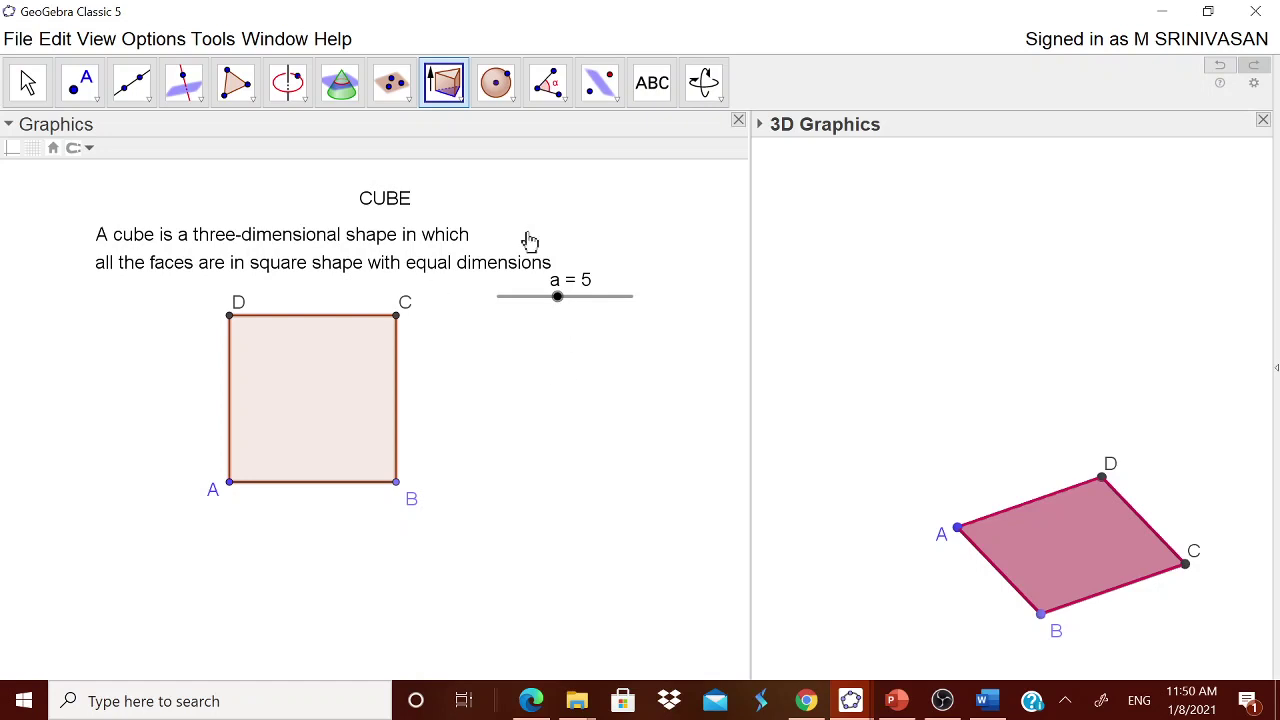
{"action": "left_click", "coordinate": [463, 100]}
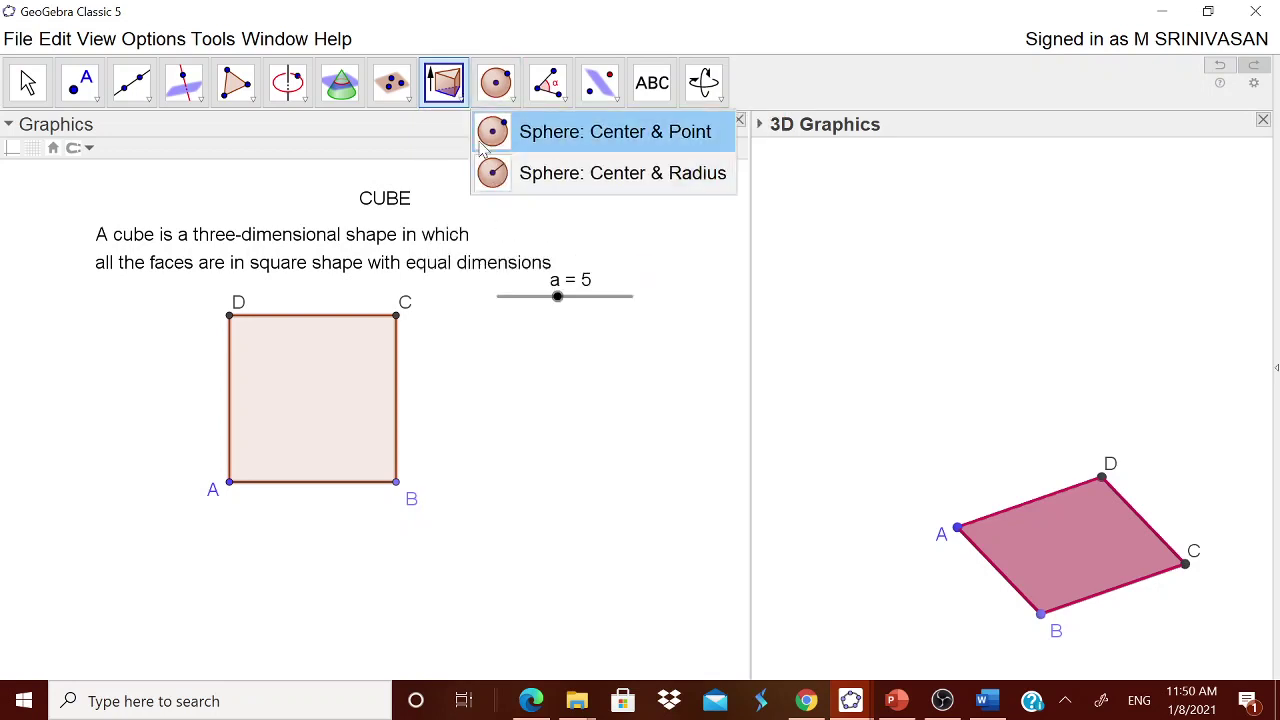
{"action": "left_click", "coordinate": [500, 266]}
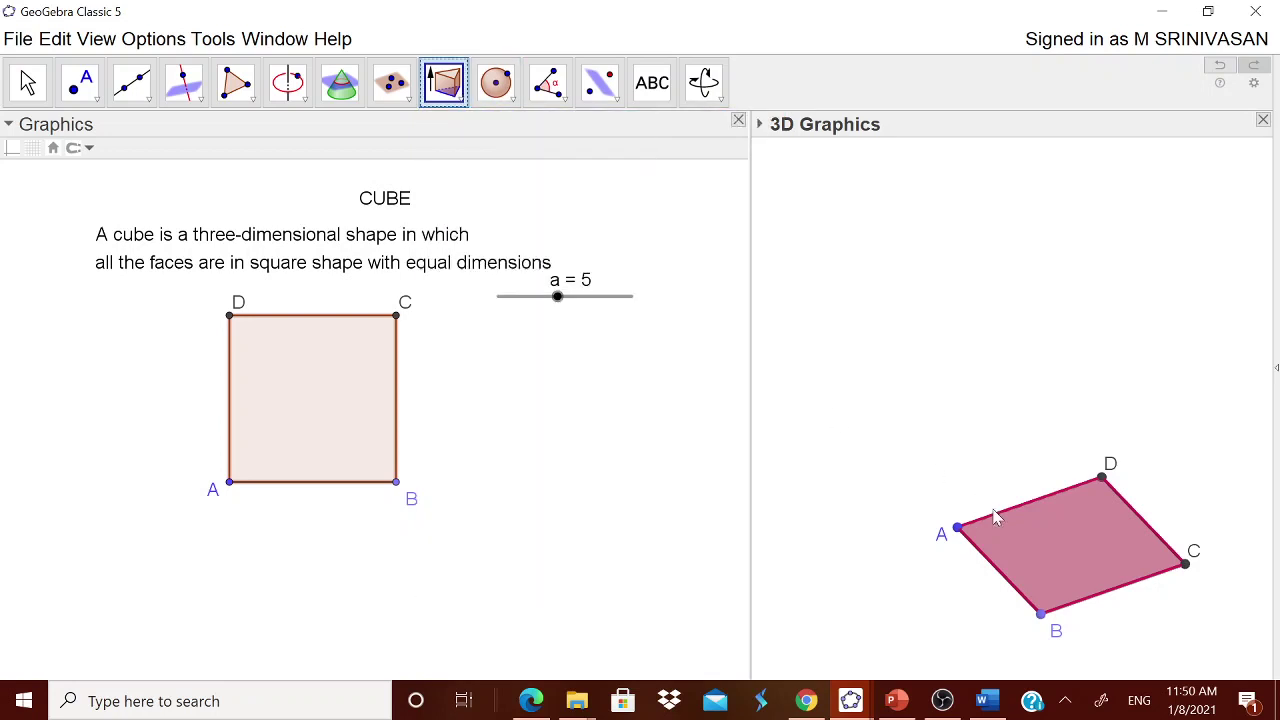
{"action": "left_click", "coordinate": [1050, 526]}
{"action": "type", "text": "aaaaaaaaaaaaaaaaaaaaaaaaaaaaaaaa"}
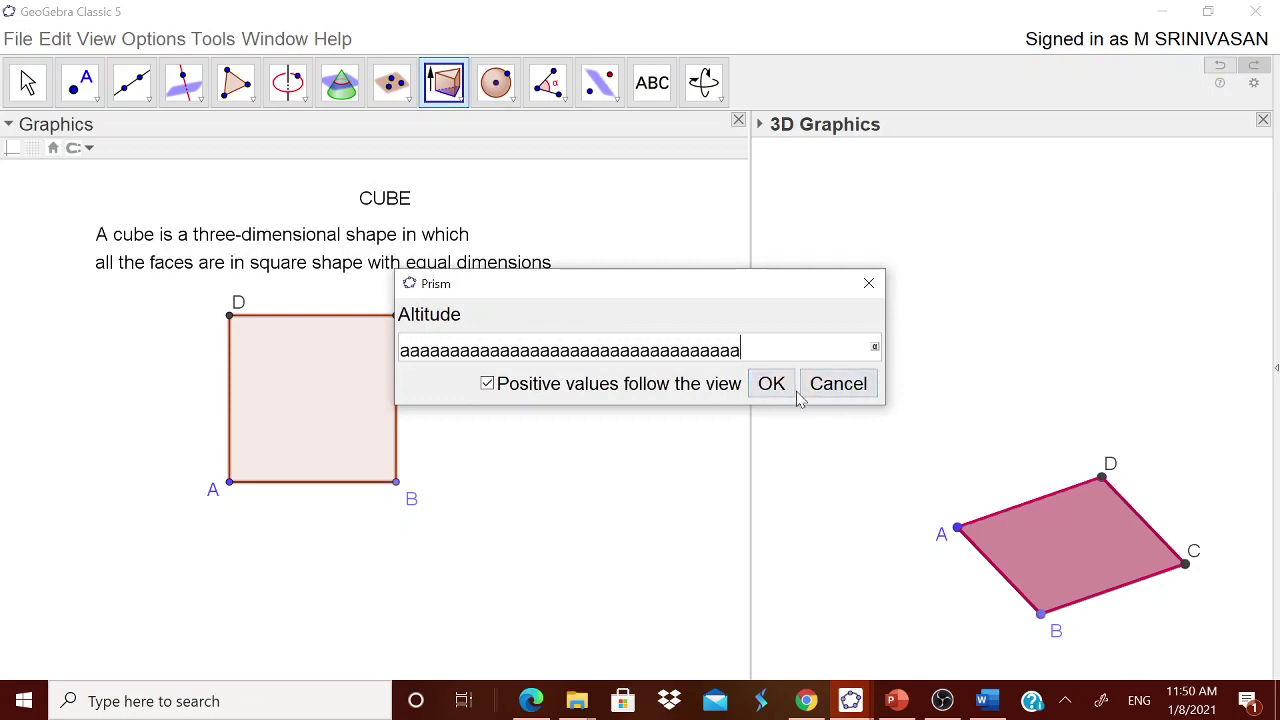
{"action": "key", "text": "BackSpace"}
{"action": "key", "text": "BackSpace"}
{"action": "key", "text": "BackSpace"}
{"action": "key", "text": "BackSpace"}
{"action": "key", "text": "BackSpace"}
{"action": "key", "text": "BackSpace"}
{"action": "key", "text": "BackSpace"}
{"action": "key", "text": "BackSpace"}
{"action": "key", "text": "BackSpace"}
{"action": "key", "text": "BackSpace"}
{"action": "key", "text": "BackSpace"}
{"action": "key", "text": "BackSpace"}
{"action": "key", "text": "BackSpace"}
{"action": "key", "text": "BackSpace"}
{"action": "key", "text": "BackSpace"}
{"action": "key", "text": "BackSpace"}
{"action": "key", "text": "BackSpace"}
{"action": "key", "text": "BackSpace"}
{"action": "key", "text": "BackSpace"}
{"action": "key", "text": "BackSpace"}
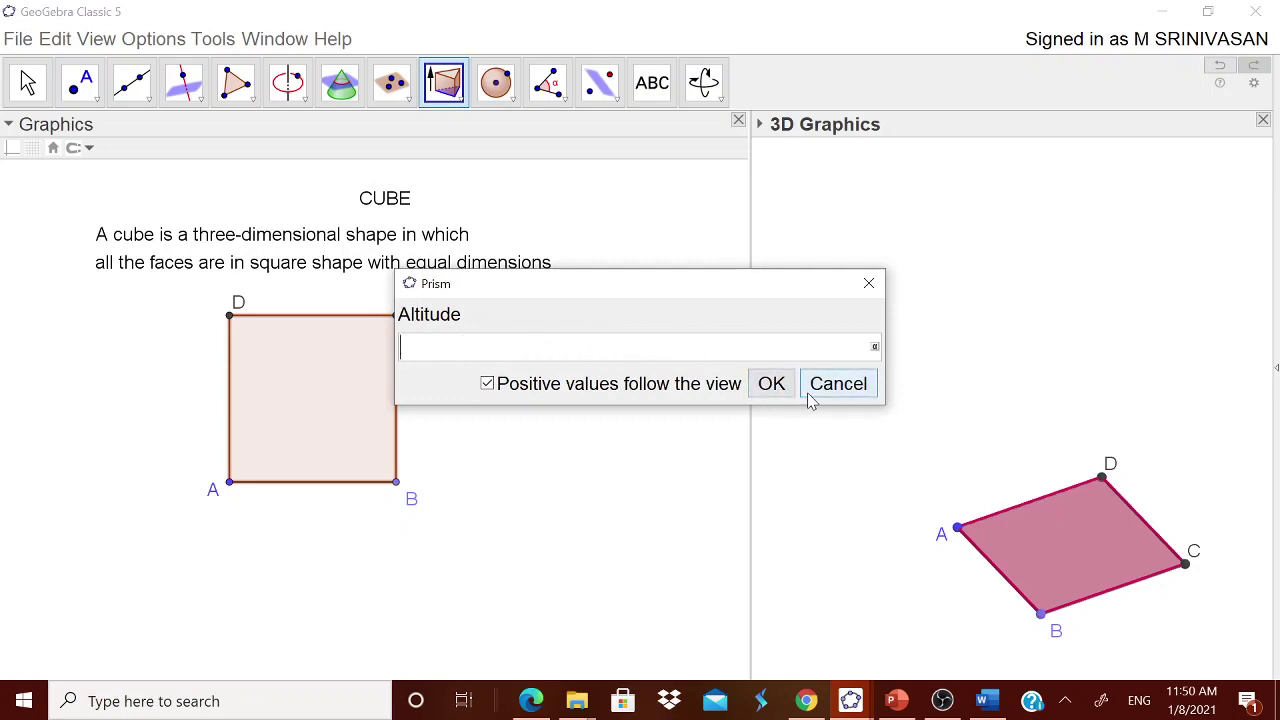
{"action": "type", "text": "a"}
{"action": "left_click", "coordinate": [789, 388]}
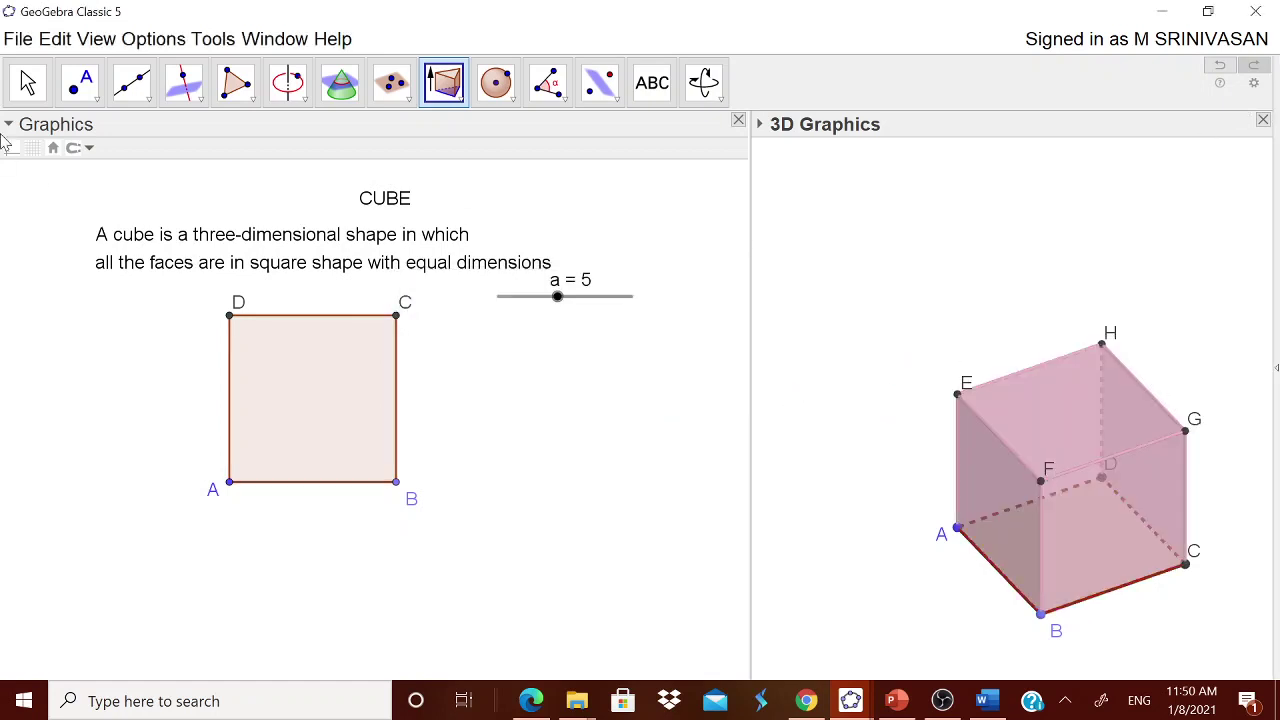
- Rotate the cube to a near-front view, then tilt it to view from above
{"action": "left_click", "coordinate": [30, 84]}
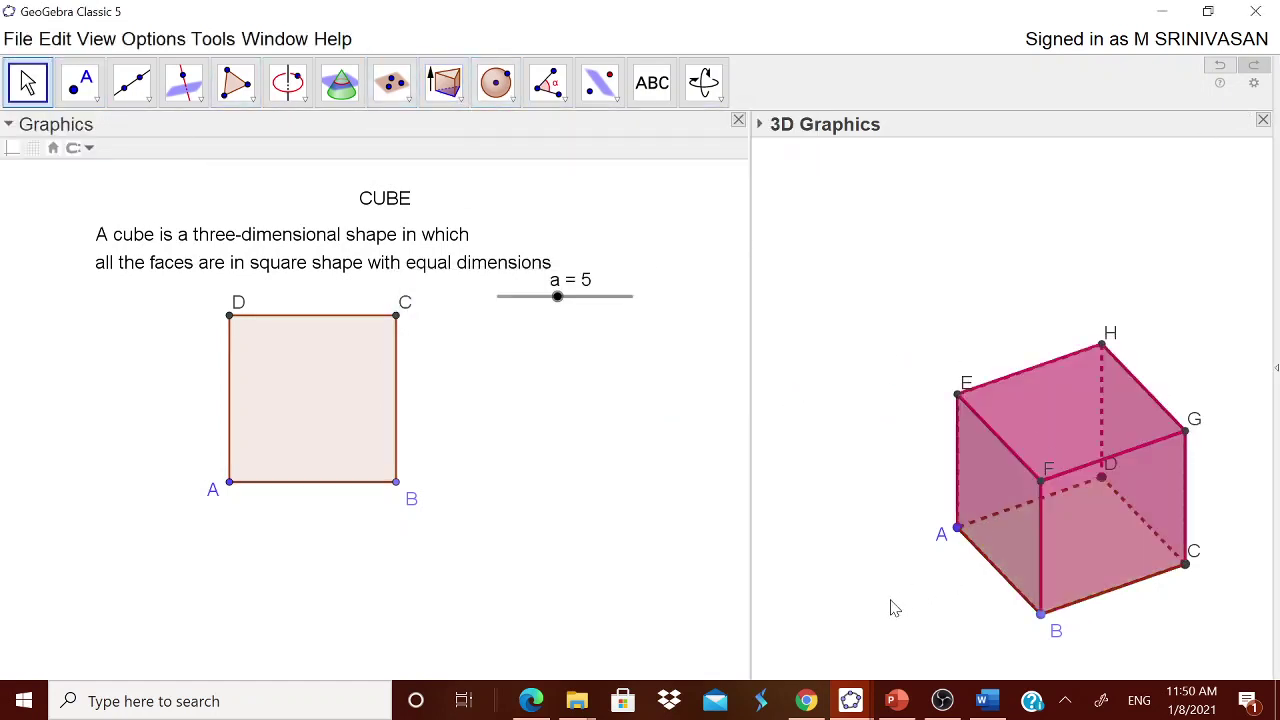
{"action": "left_click_drag", "start_coordinate": [889, 606], "coordinate": [872, 578]}
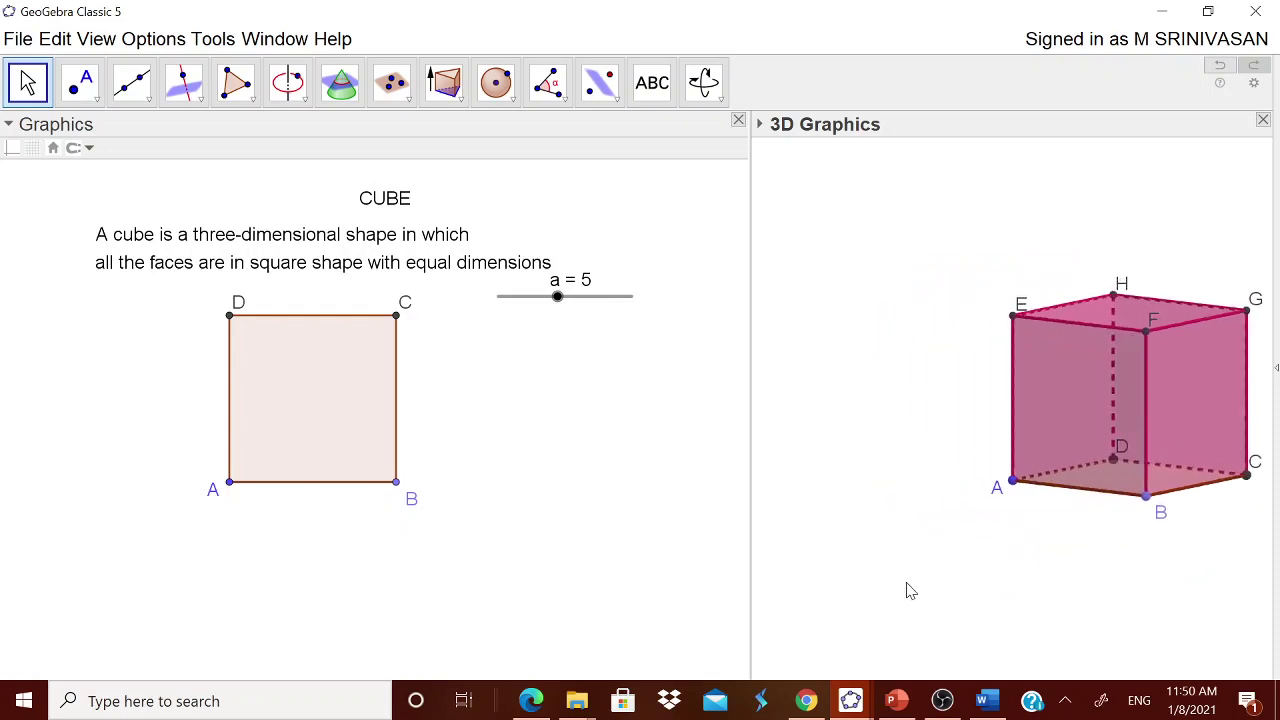
{"action": "left_click_drag", "start_coordinate": [851, 583], "coordinate": [886, 603]}
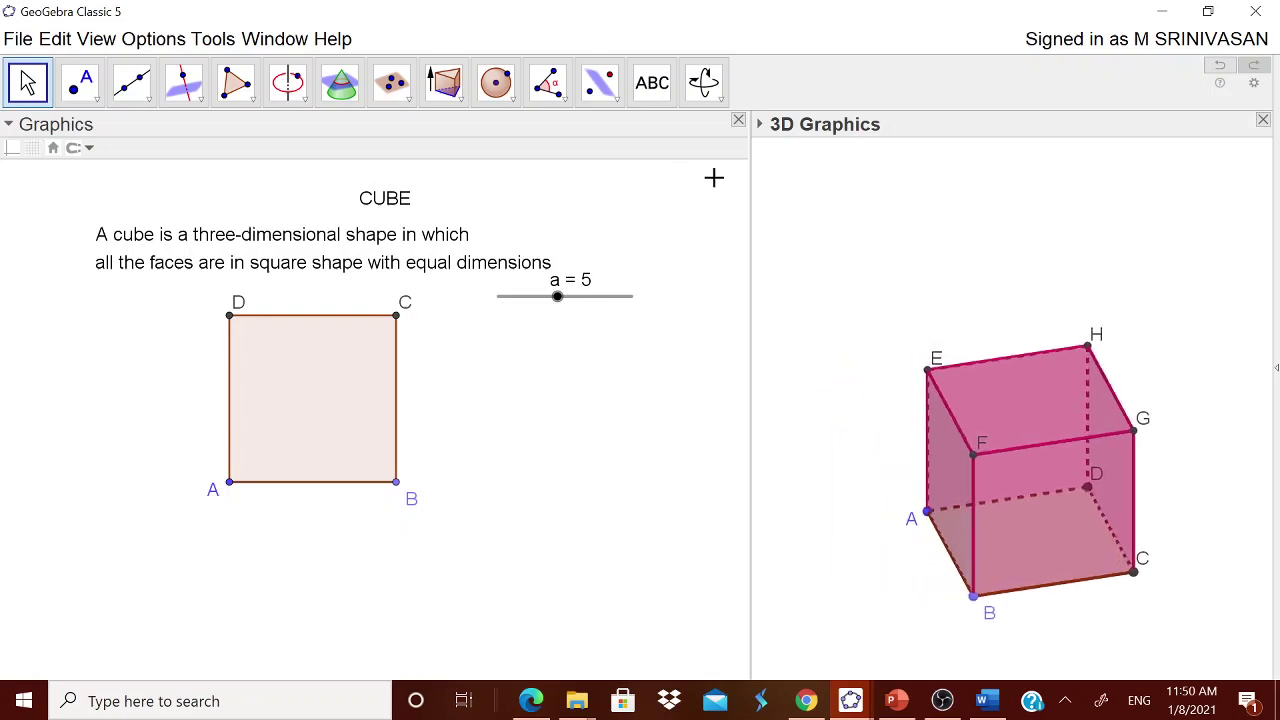
- Add a 3D-view text 'Side of cube = ' with slider a inserted, so it reads 5
{"action": "left_click", "coordinate": [652, 82]}
{"action": "left_click", "coordinate": [566, 190]}
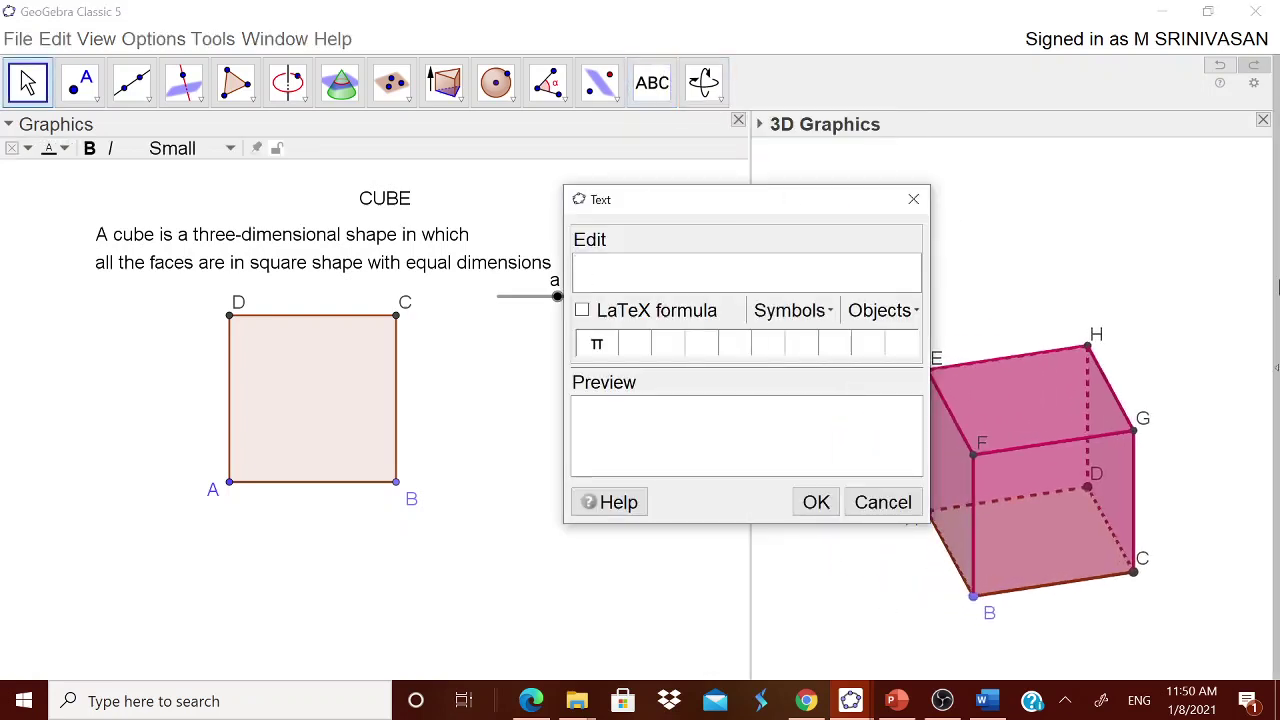
{"action": "type", "text": "Side of cube ="}
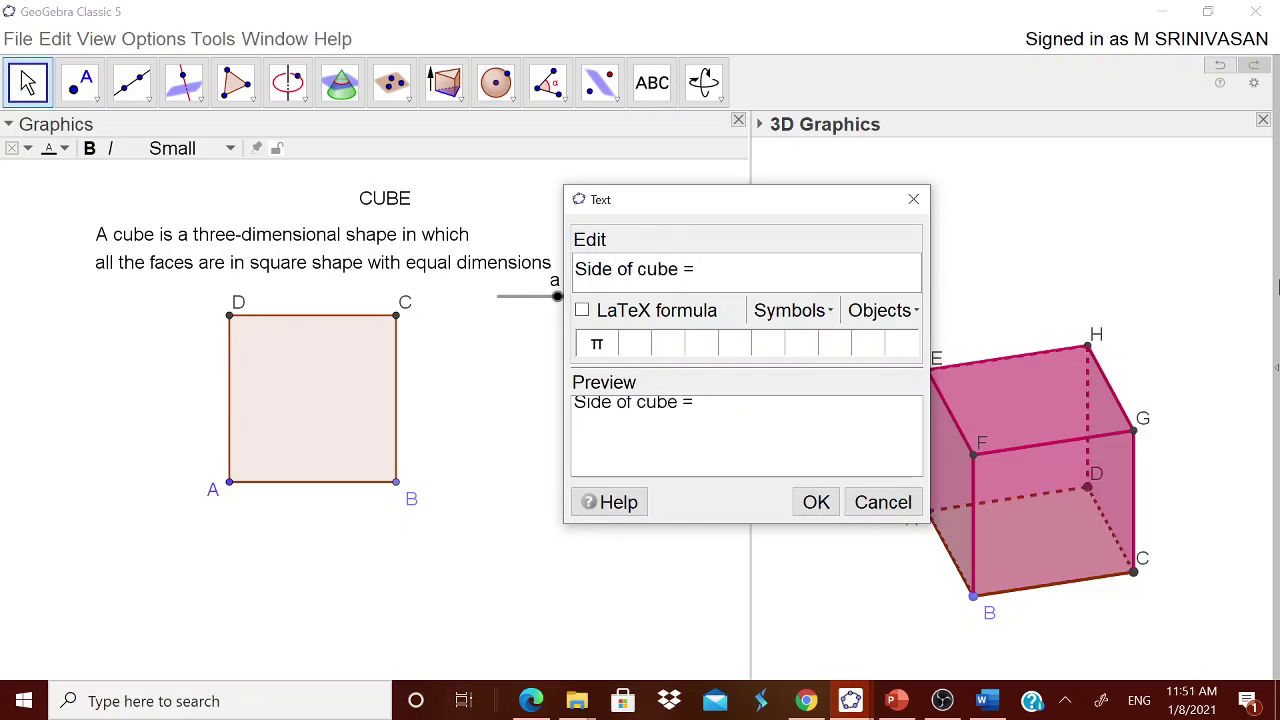
{"action": "left_click", "coordinate": [862, 311]}
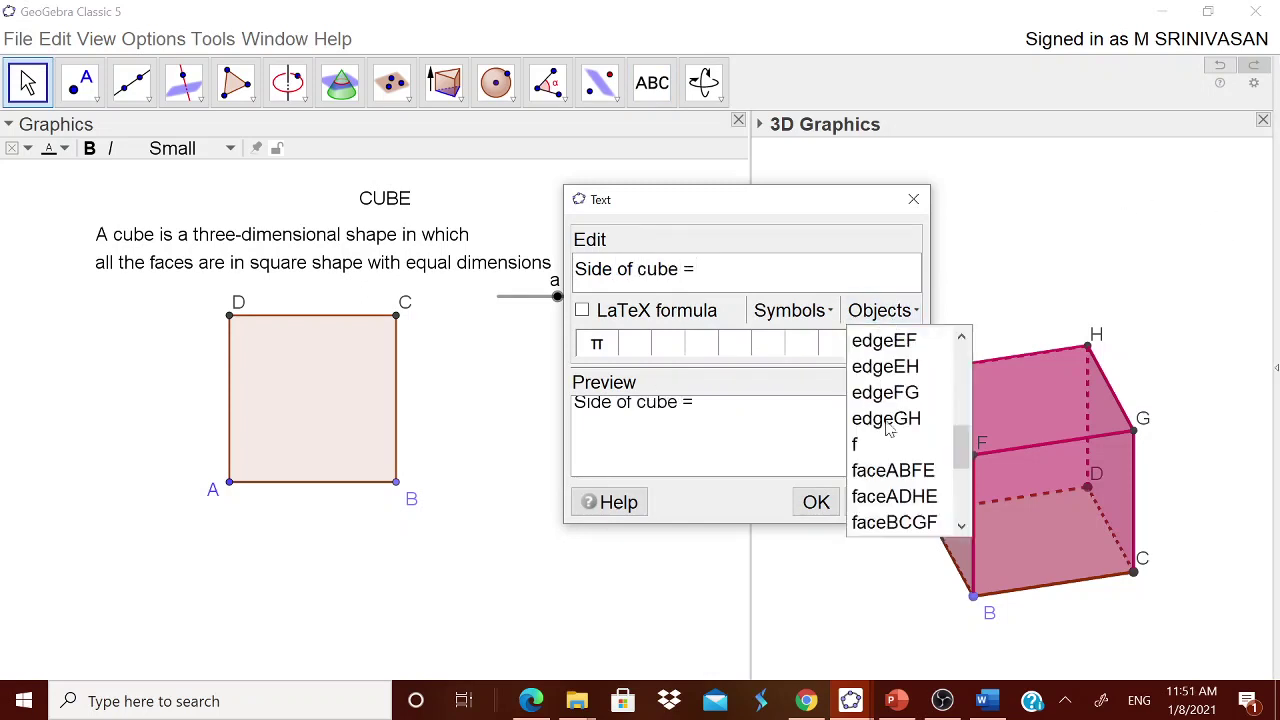
{"action": "left_click_drag", "start_coordinate": [960, 439], "coordinate": [957, 402]}
{"action": "left_click", "coordinate": [872, 392]}
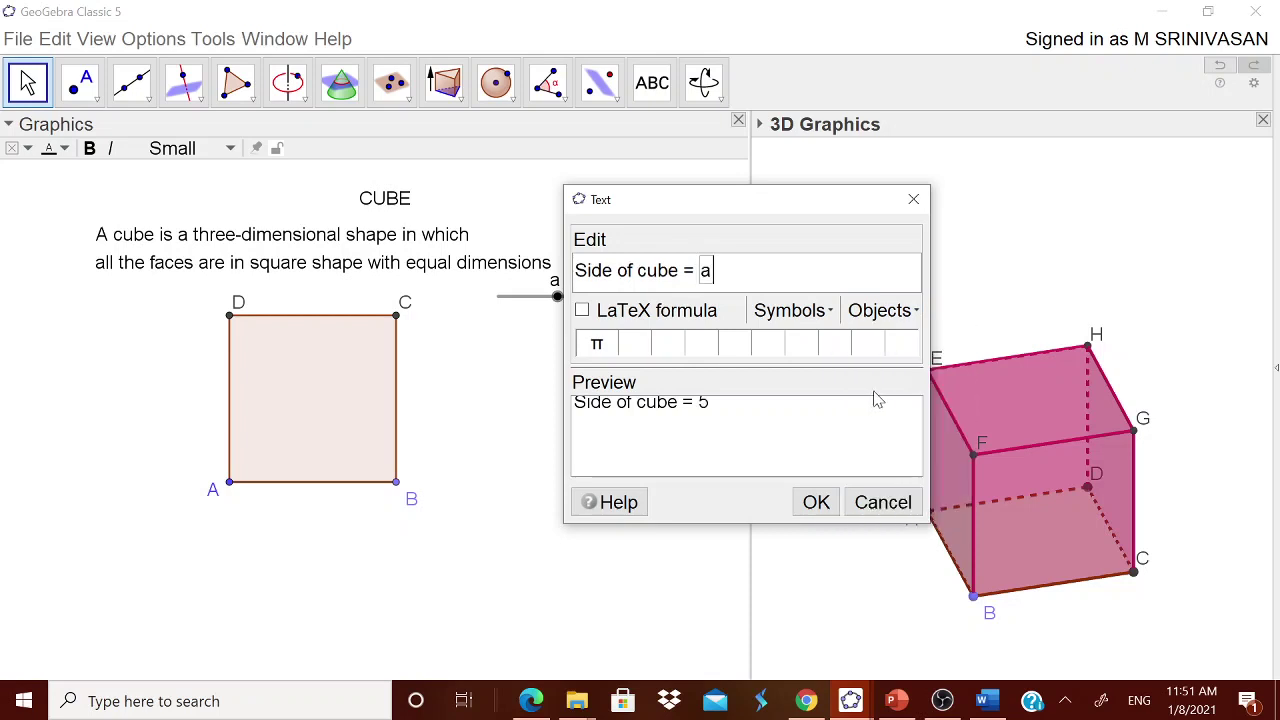
{"action": "left_click", "coordinate": [816, 502]}
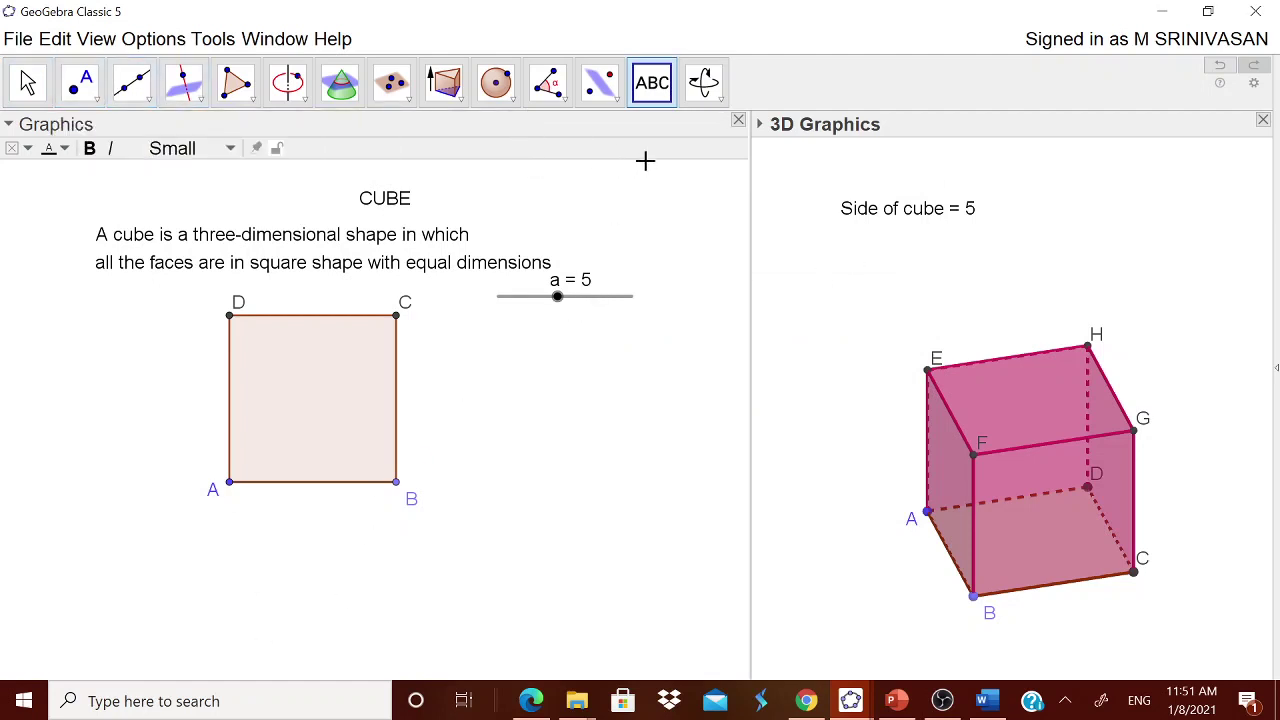
{"action": "left_click", "coordinate": [622, 196]}
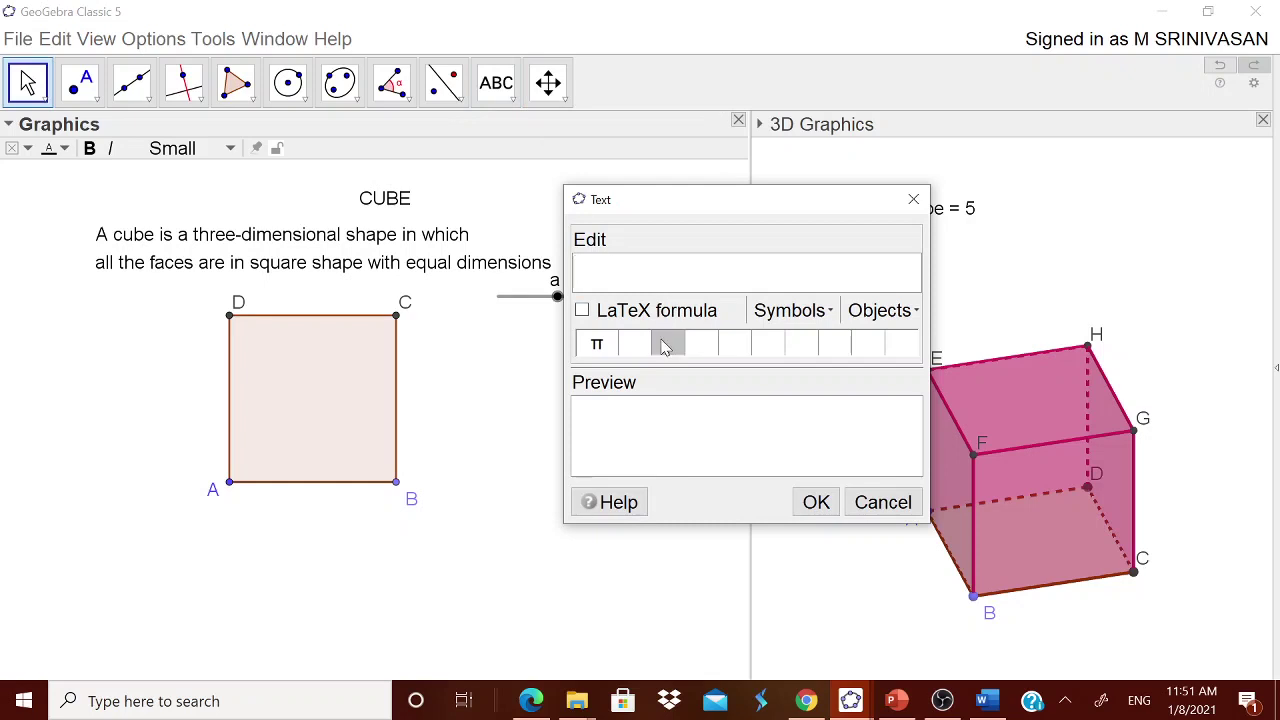
- Write the text 'Total Surface Area = 6×(side)²' using the × and ² symbols
{"action": "type", "text": "S"}
{"action": "key", "text": "BackSpace"}
{"action": "type", "text": "Tpota:)"}
{"action": "key", "text": "BackSpace"}
{"action": "key", "text": "BackSpace"}
{"action": "key", "text": "BackSpace"}
{"action": "key", "text": "BackSpace"}
{"action": "key", "text": "BackSpace"}
{"action": "key", "text": "BackSpace"}
{"action": "type", "text": "otal Surface Area = "}
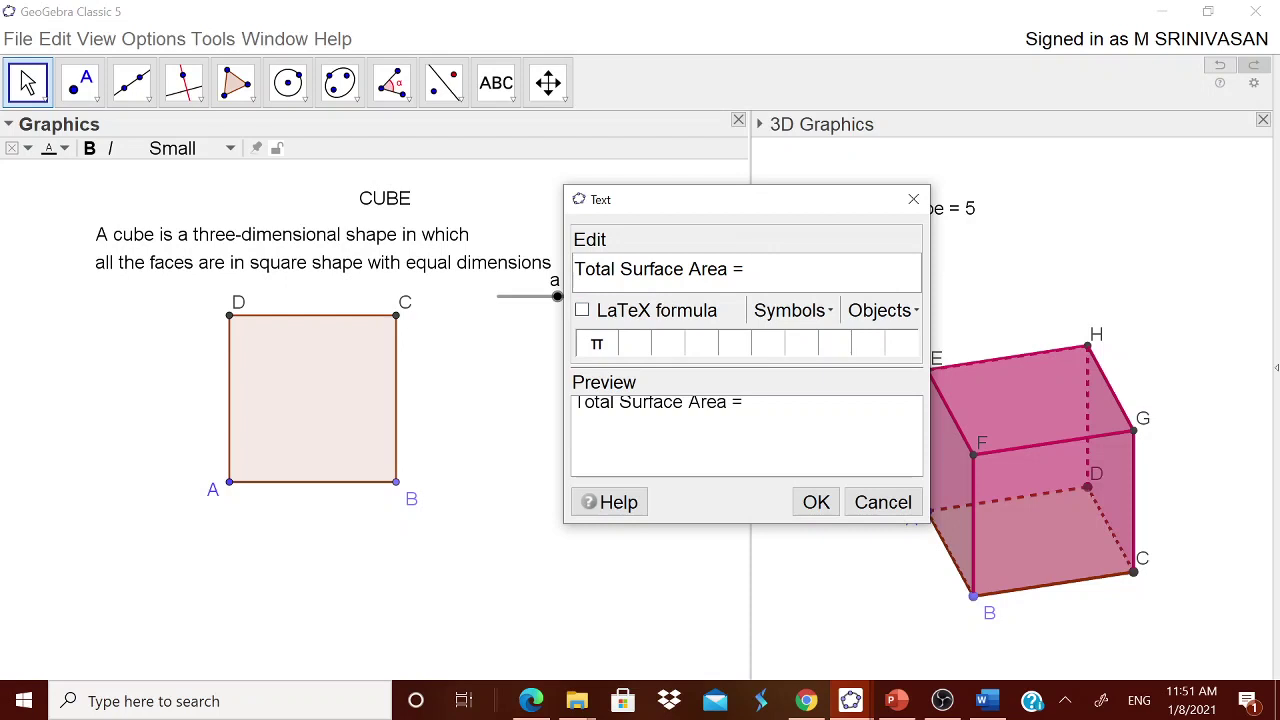
{"action": "type", "text": "6"}
{"action": "left_click", "coordinate": [788, 310]}
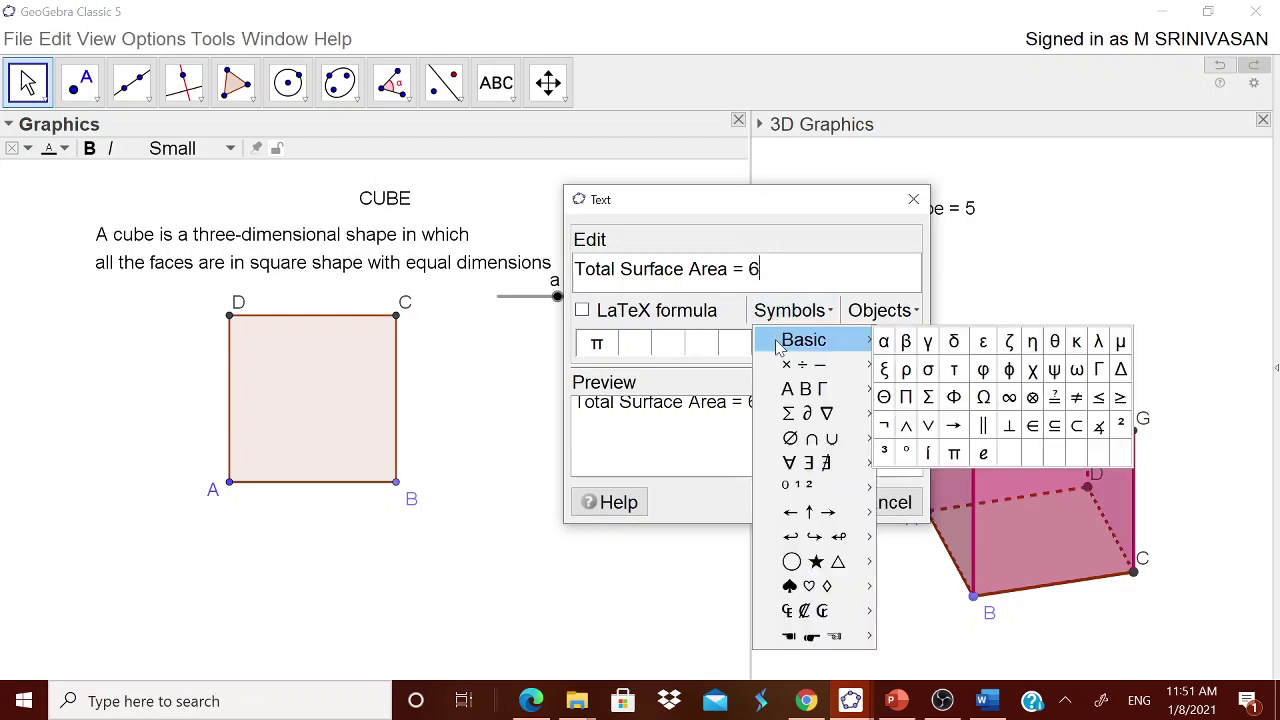
{"action": "mouse_move", "coordinate": [795, 366]}
{"action": "left_click", "coordinate": [881, 367]}
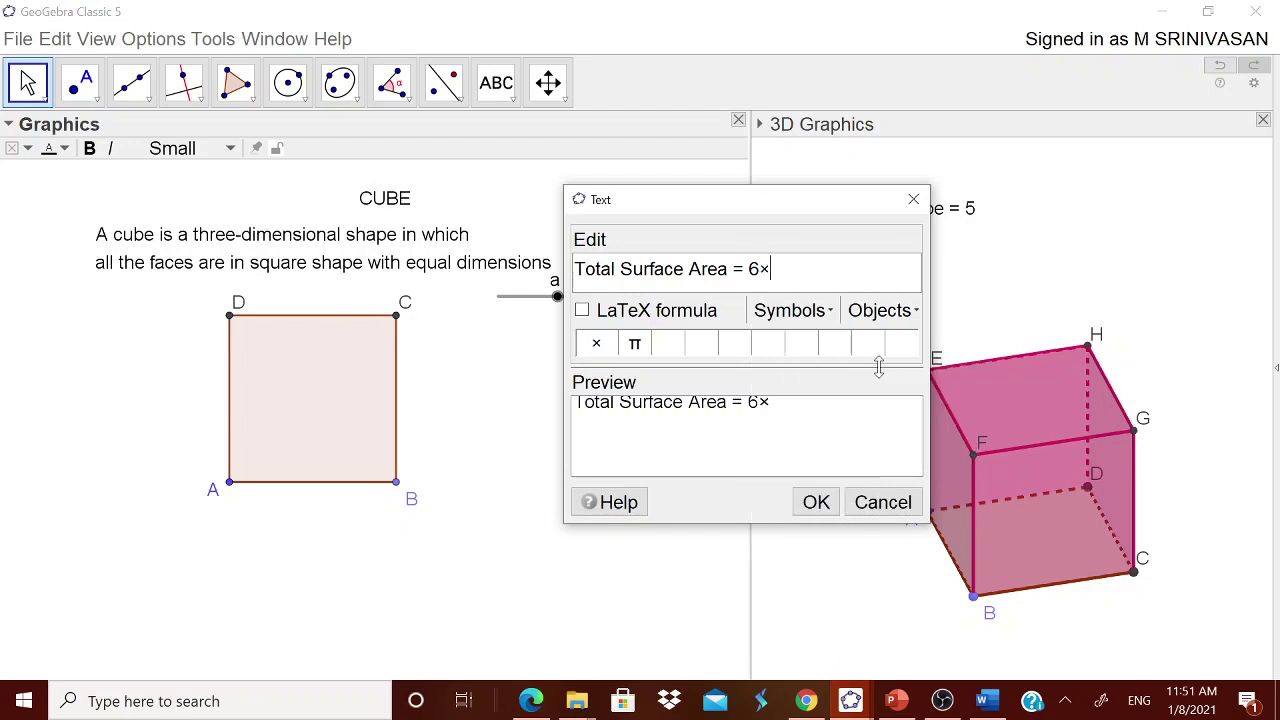
{"action": "type", "text": "(side"}
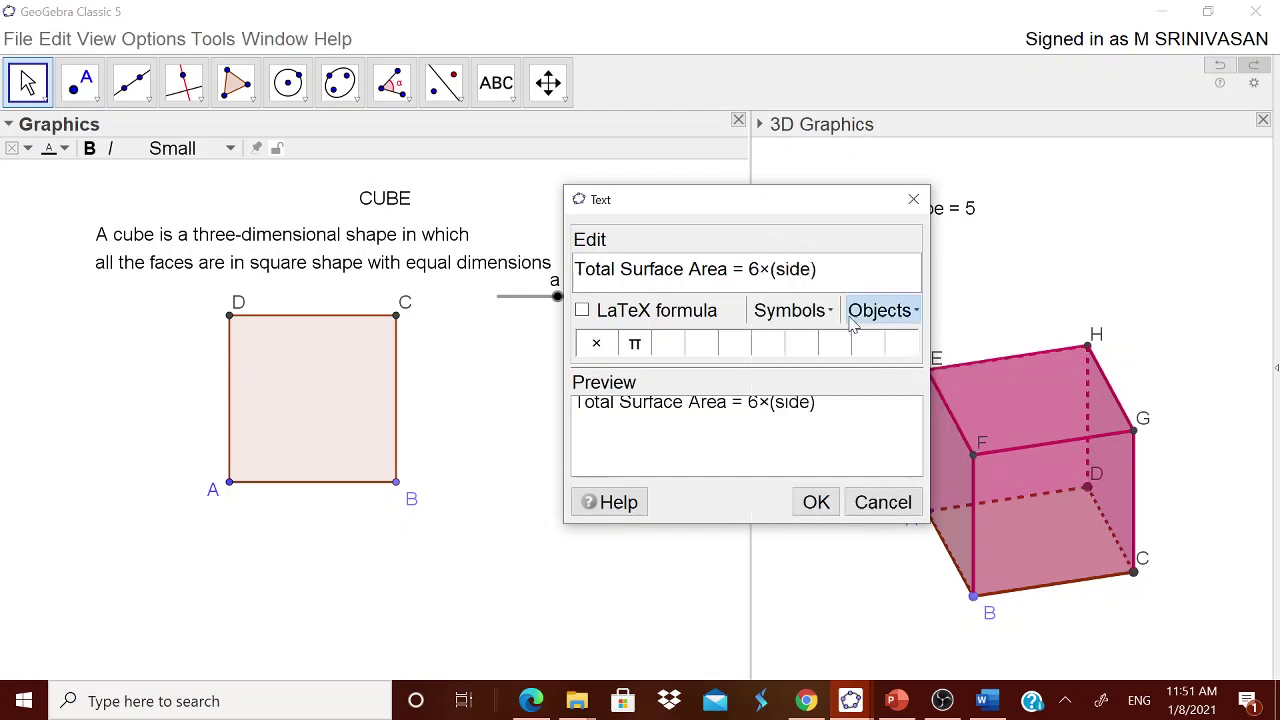
{"action": "left_click", "coordinate": [794, 312]}
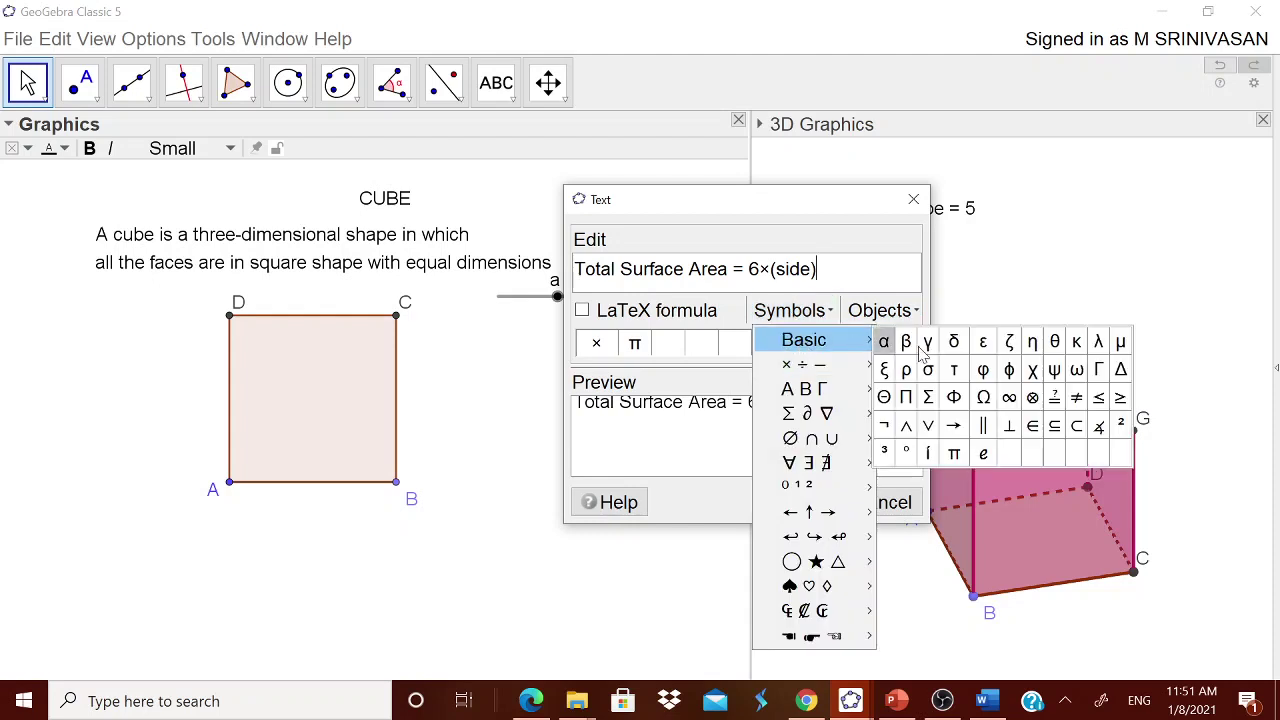
{"action": "left_click", "coordinate": [1125, 435]}
{"action": "type", "text": "²"}
{"action": "left_click", "coordinate": [815, 501]}
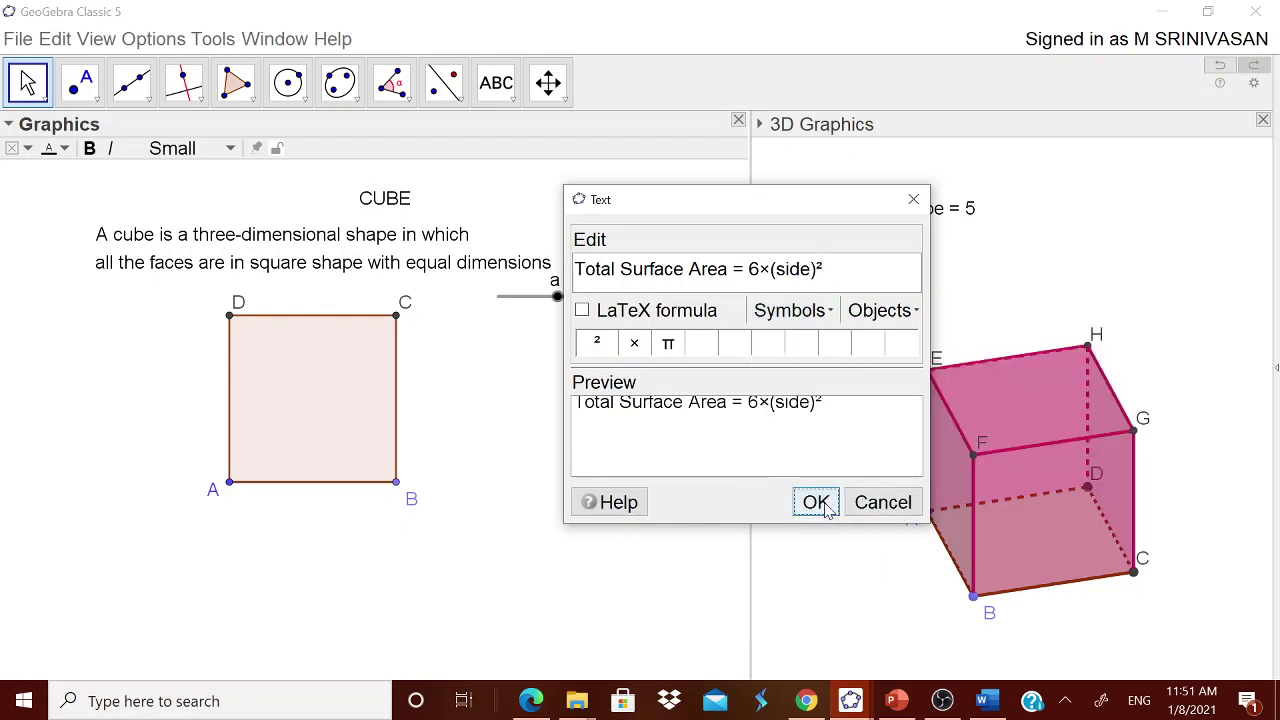
- Move the formula text below square ABCD and display the input bar
{"action": "left_click_drag", "start_coordinate": [680, 200], "coordinate": [254, 563]}
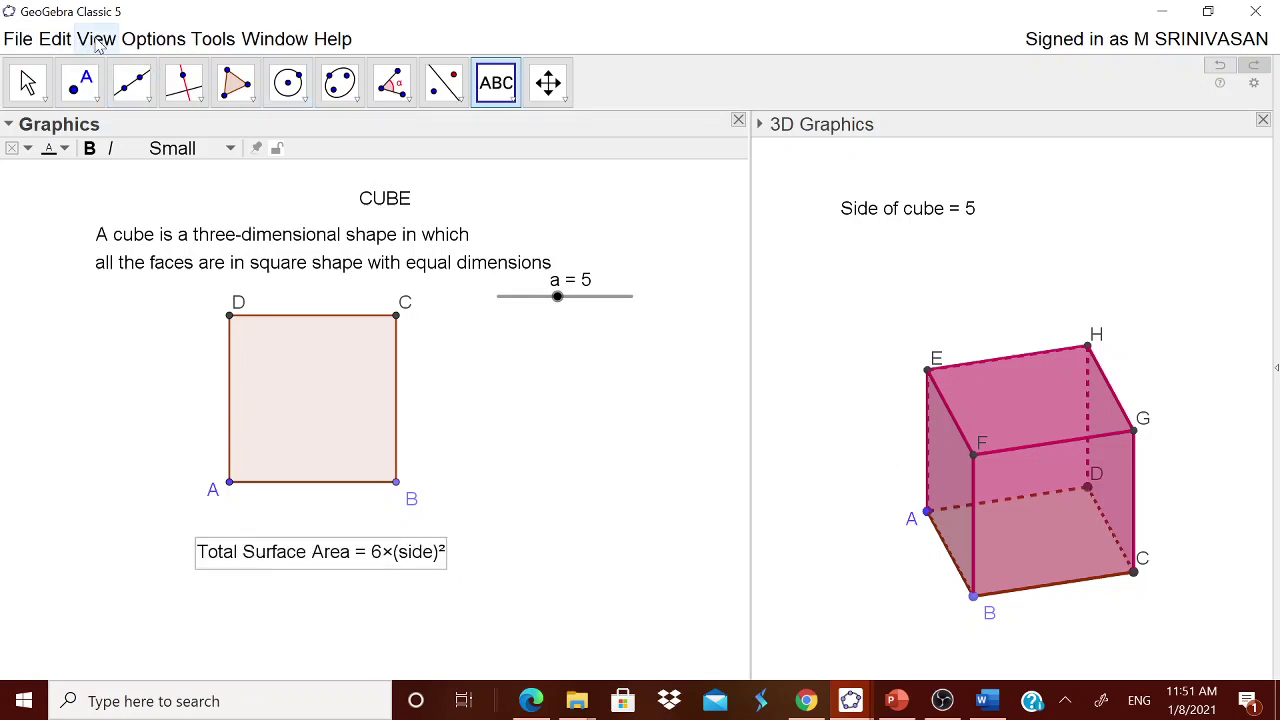
{"action": "left_click", "coordinate": [92, 40]}
{"action": "left_click", "coordinate": [155, 292]}
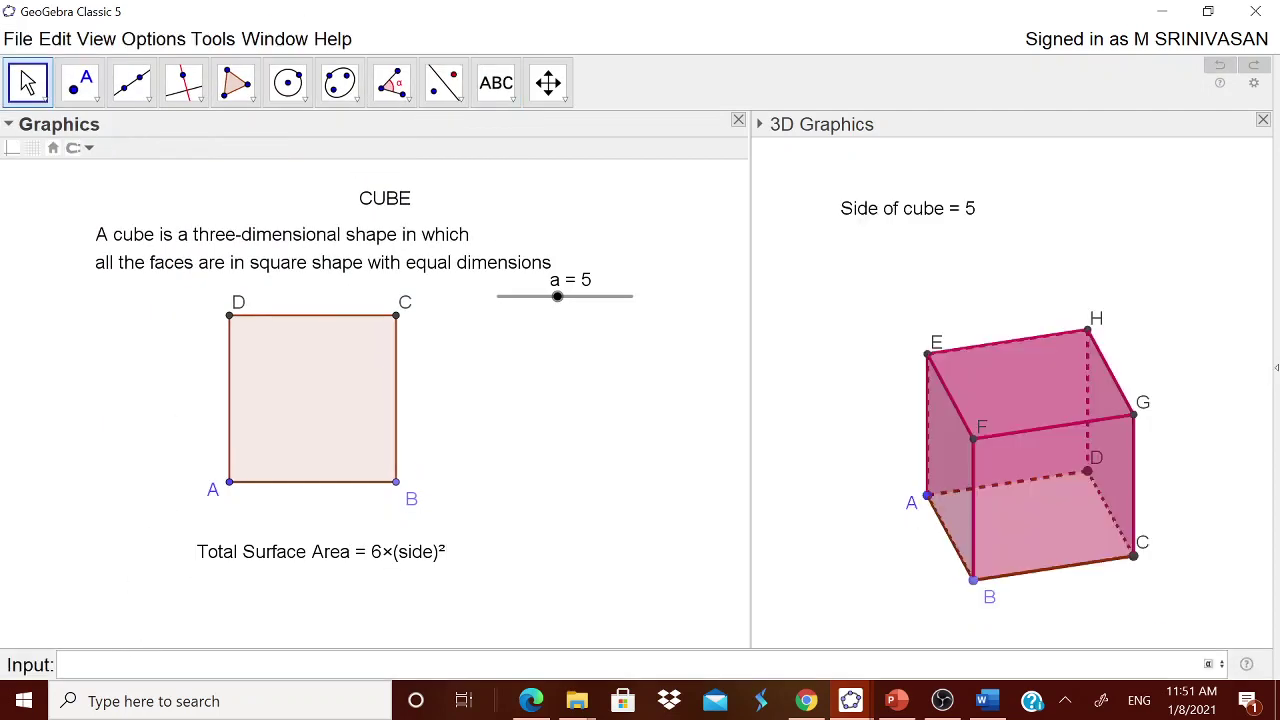
- Define TSA = 6*a² in the input bar
{"action": "type", "text": "TSA=6*"}
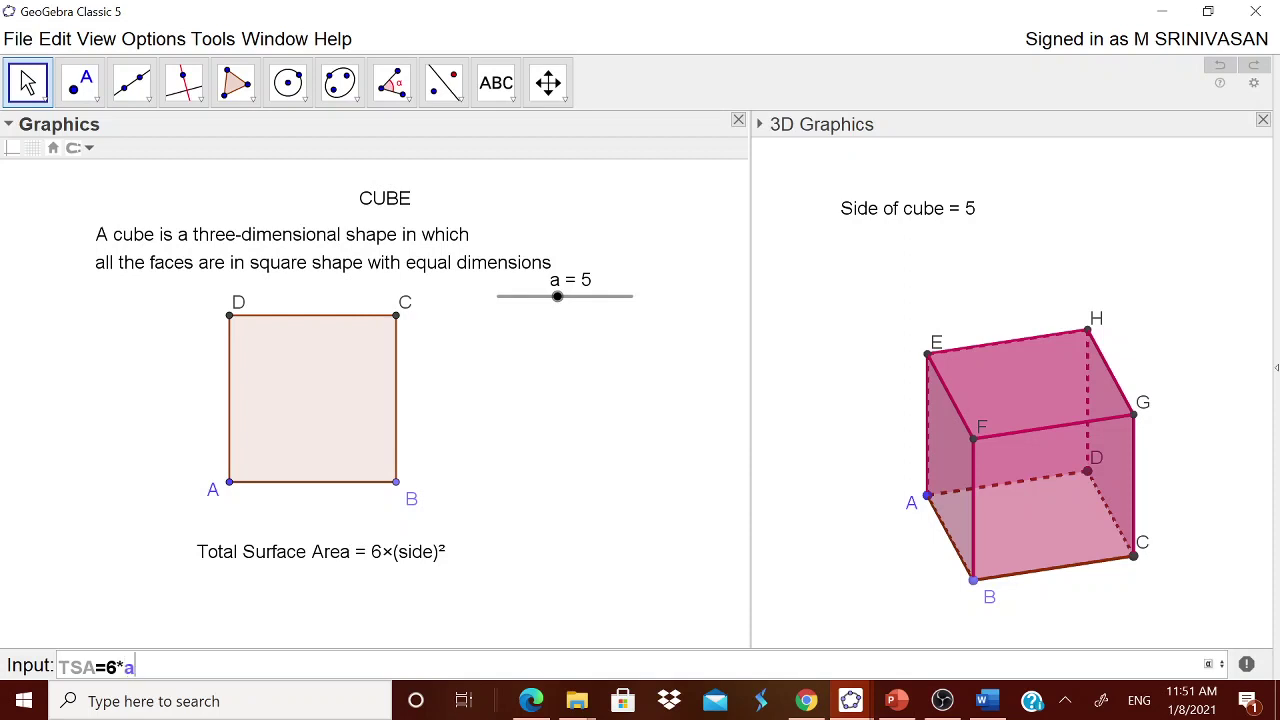
{"action": "left_click", "coordinate": [1209, 666]}
{"action": "left_click", "coordinate": [1064, 636]}
{"action": "key", "text": "Return"}
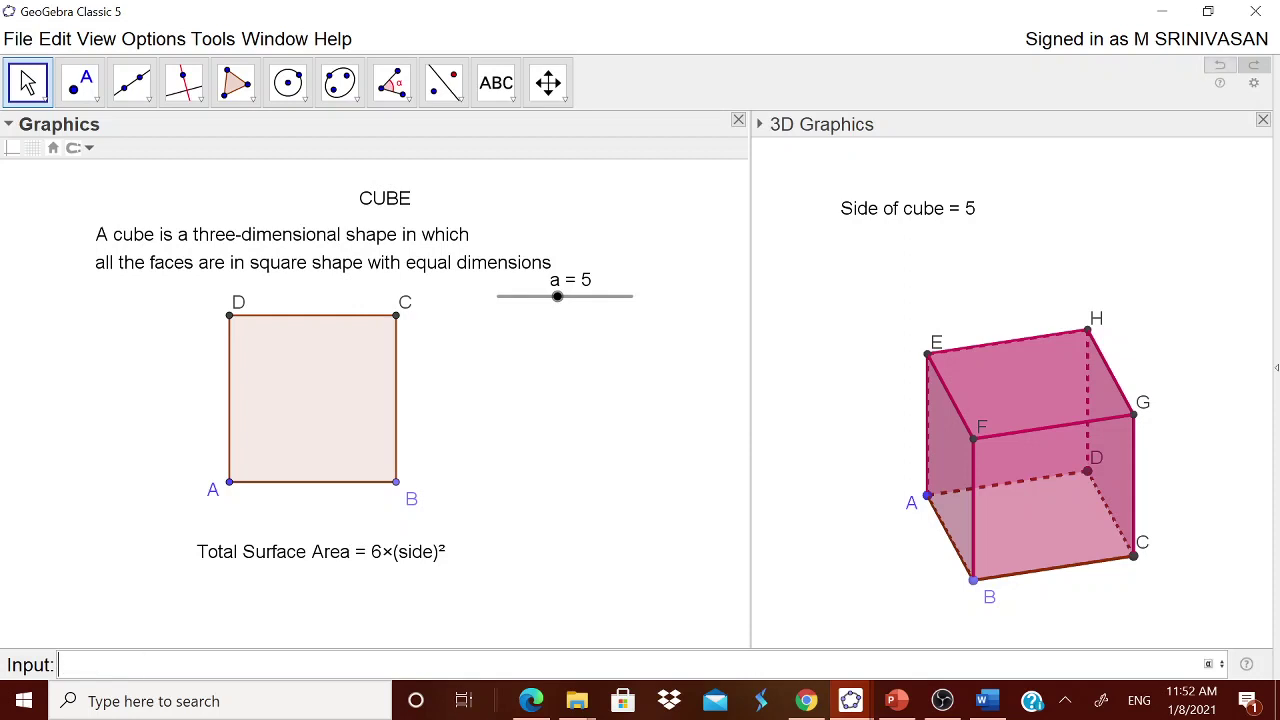
- Start a 3D-view text reading 'Total Surface Area = '
{"action": "left_click", "coordinate": [498, 88]}
{"action": "left_click", "coordinate": [580, 410]}
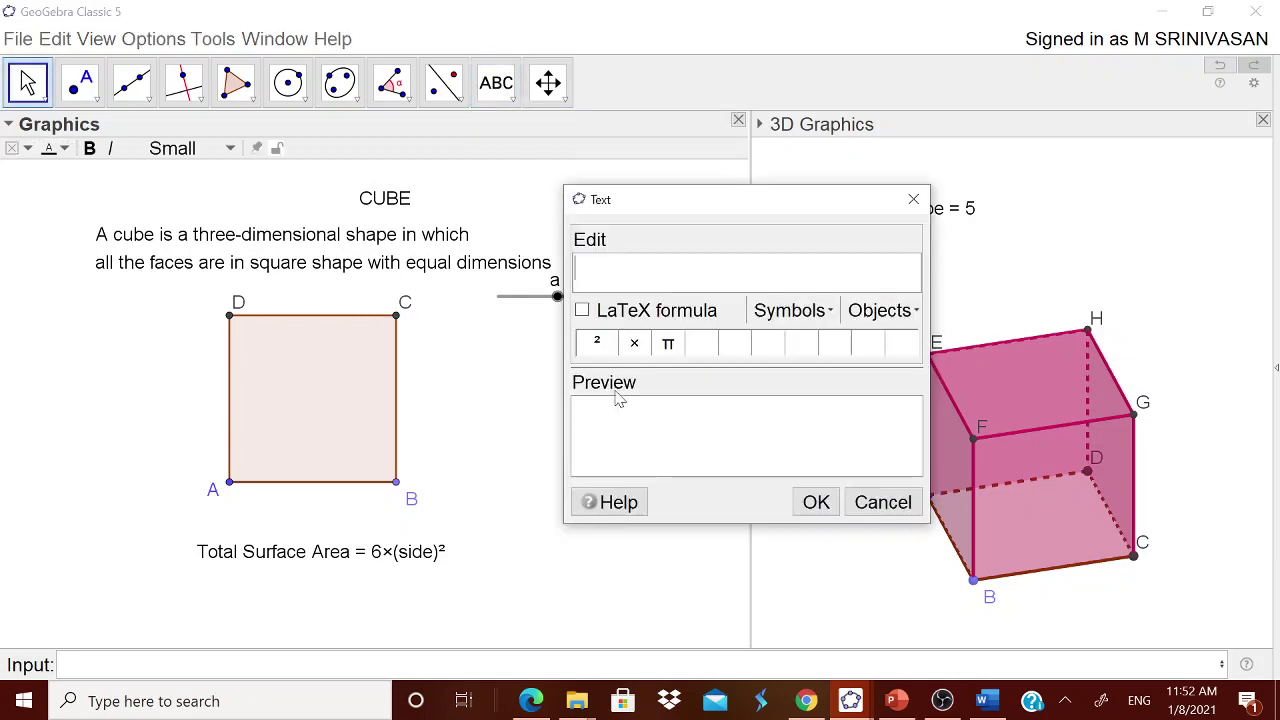
{"action": "left_click", "coordinate": [862, 502]}
{"action": "left_click", "coordinate": [843, 477]}
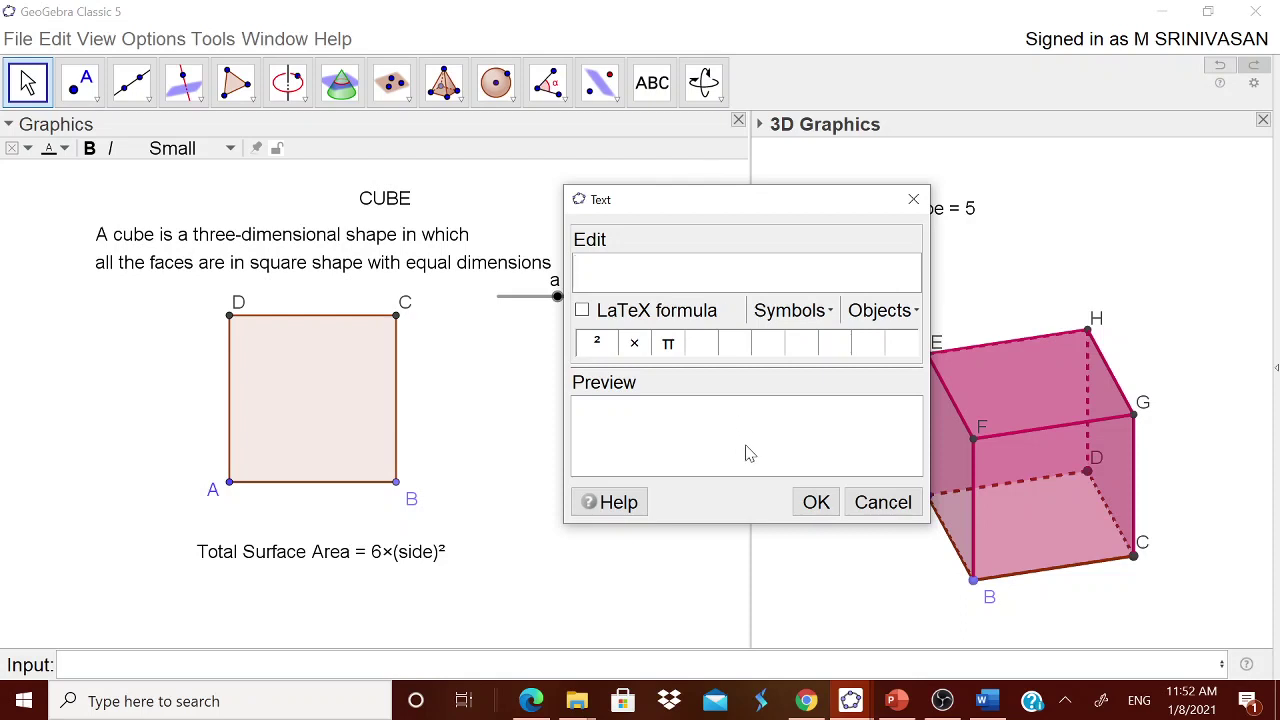
{"action": "type", "text": "tOTA"}
{"action": "key", "text": "BackSpace"}
{"action": "key", "text": "BackSpace"}
{"action": "key", "text": "BackSpace"}
{"action": "type", "text": "Total Su"}
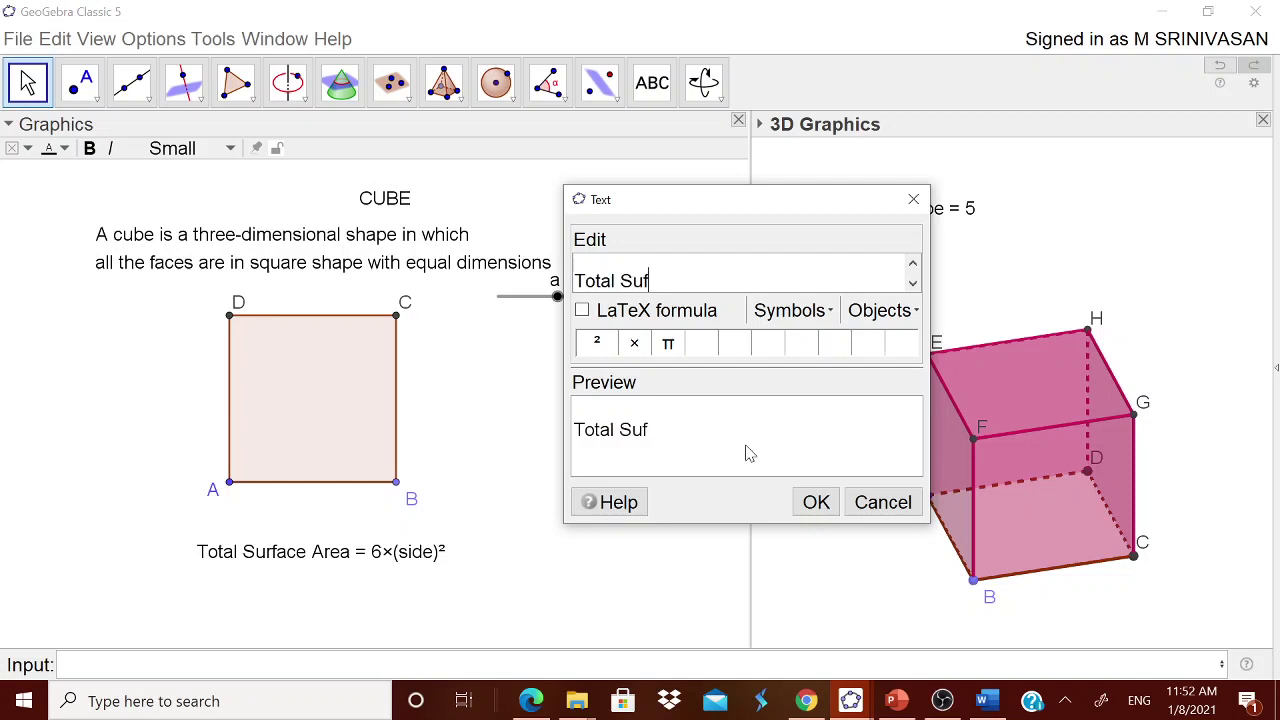
{"action": "type", "text": "rface ARea"}
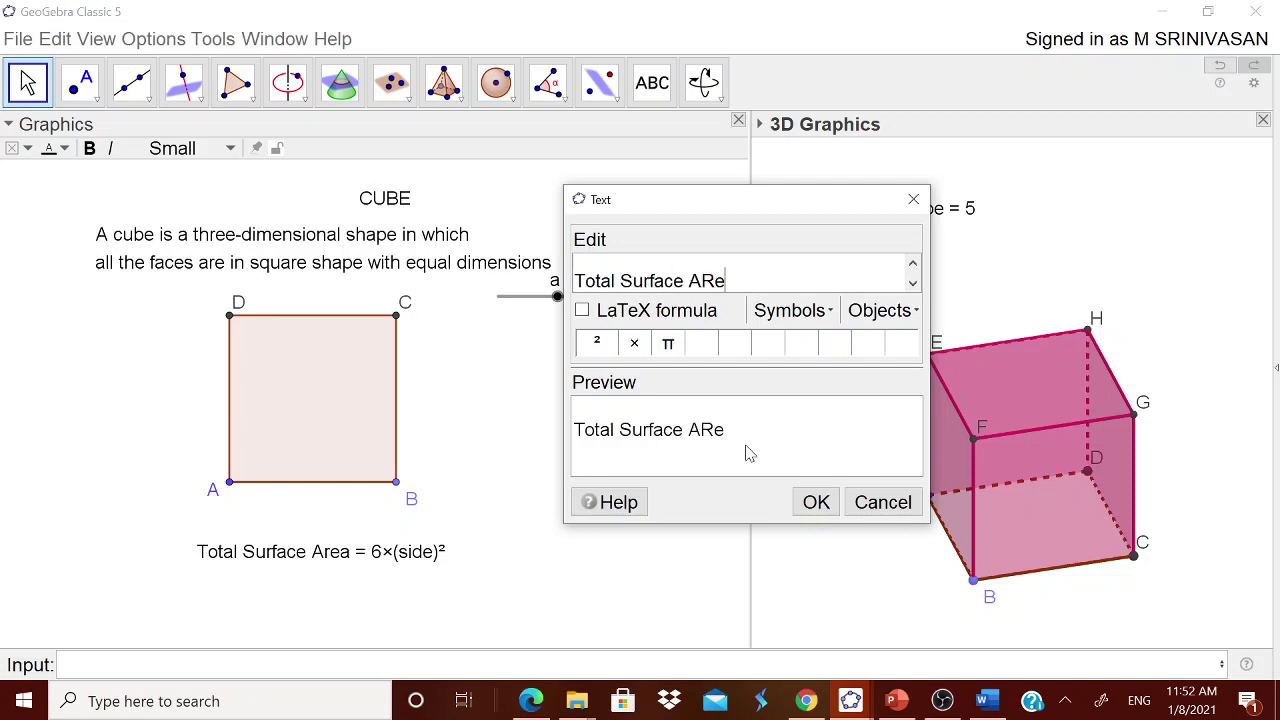
{"action": "key", "text": "BackSpace"}
{"action": "key", "text": "BackSpace"}
{"action": "key", "text": "BackSpace"}
{"action": "type", "text": "rea"}
{"action": "key", "text": "BackSpace"}
{"action": "key", "text": "BackSpace"}
{"action": "key", "text": "BackSpace"}
{"action": "key", "text": "BackSpace"}
{"action": "type", "text": "Area ="}
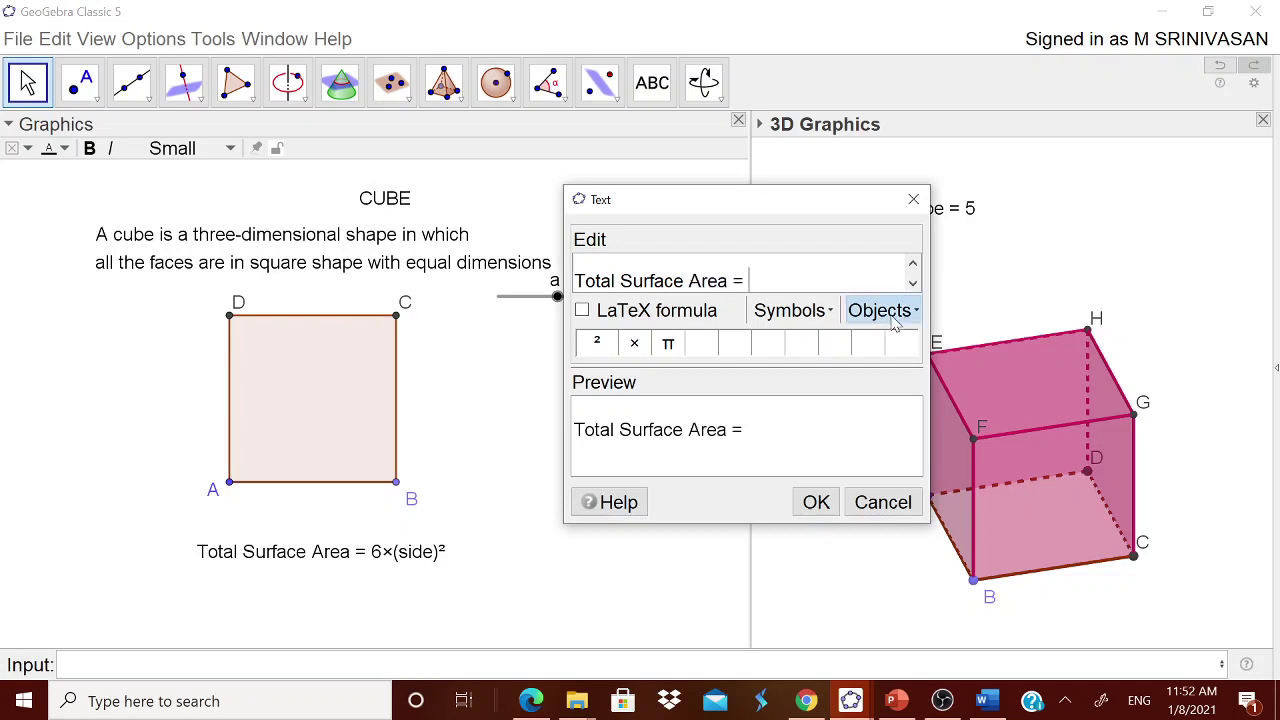
- Insert the live TSA value and place the 150 label beside 'Side of cube = 5'
{"action": "left_click", "coordinate": [882, 310]}
{"action": "left_click", "coordinate": [890, 394]}
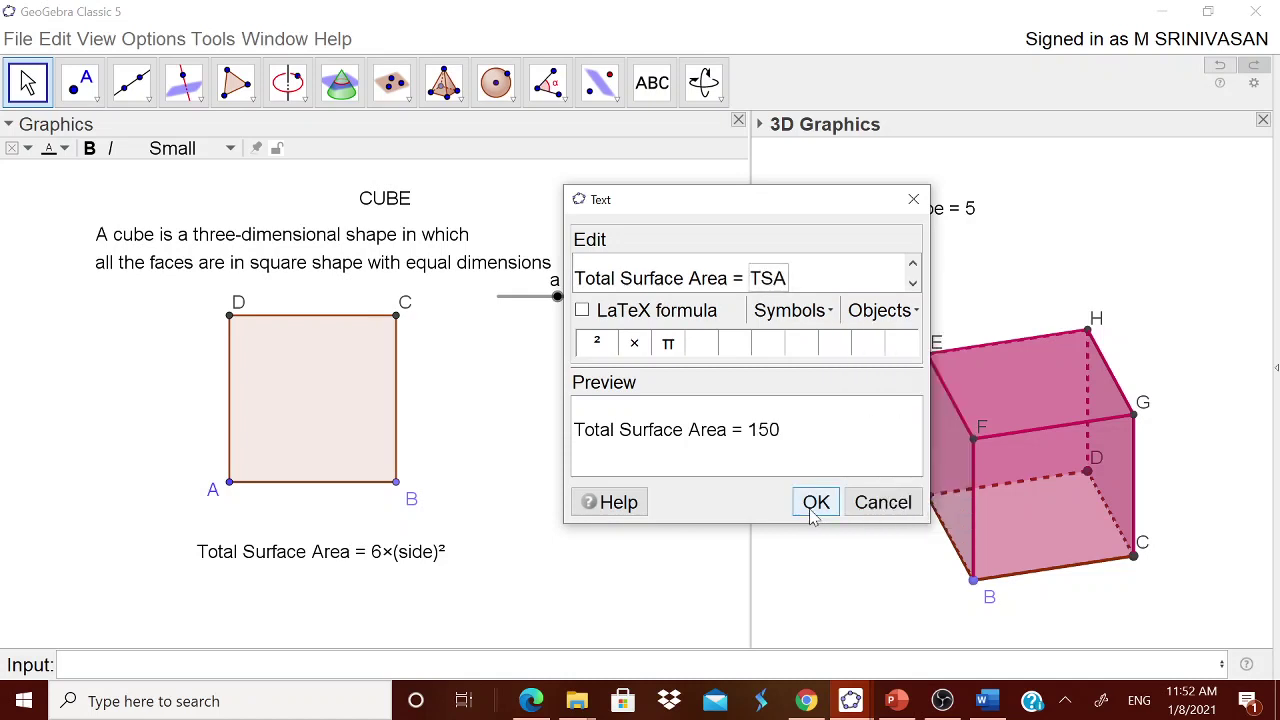
{"action": "left_click", "coordinate": [816, 503]}
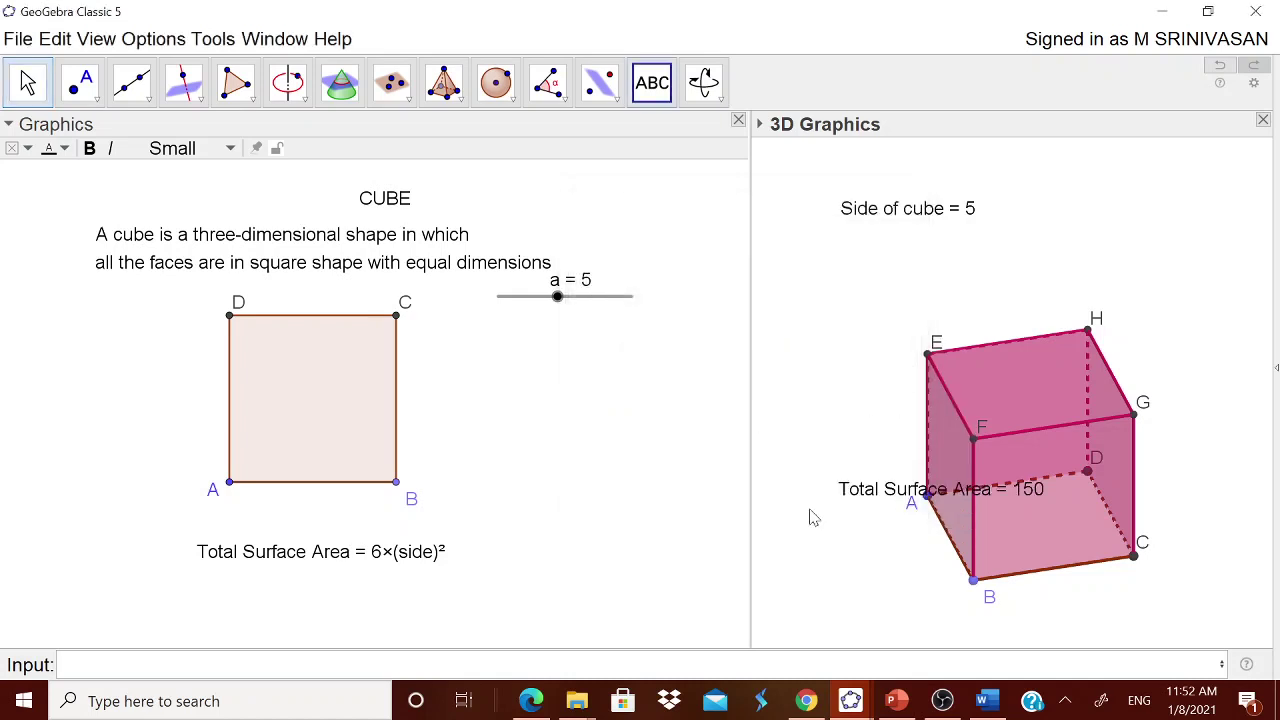
{"action": "left_click", "coordinate": [954, 499]}
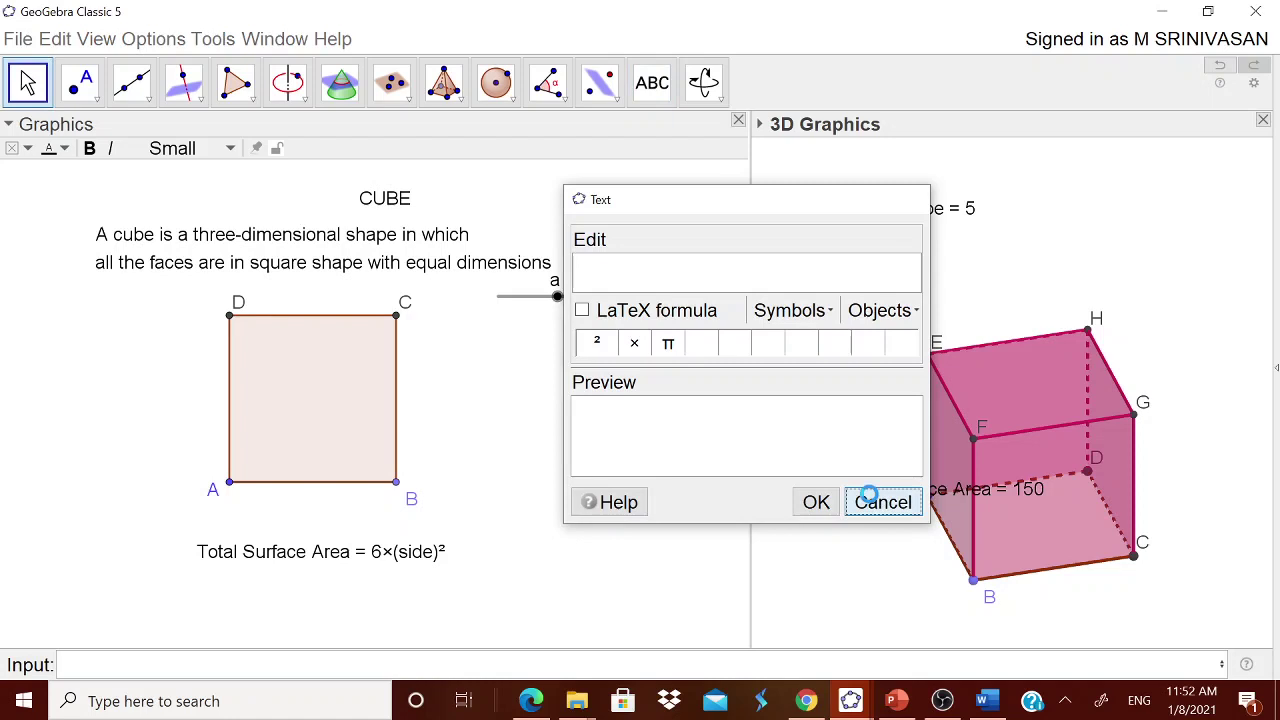
{"action": "left_click", "coordinate": [878, 502]}
{"action": "key", "text": "Escape"}
{"action": "left_click_drag", "start_coordinate": [962, 492], "coordinate": [1148, 203]}
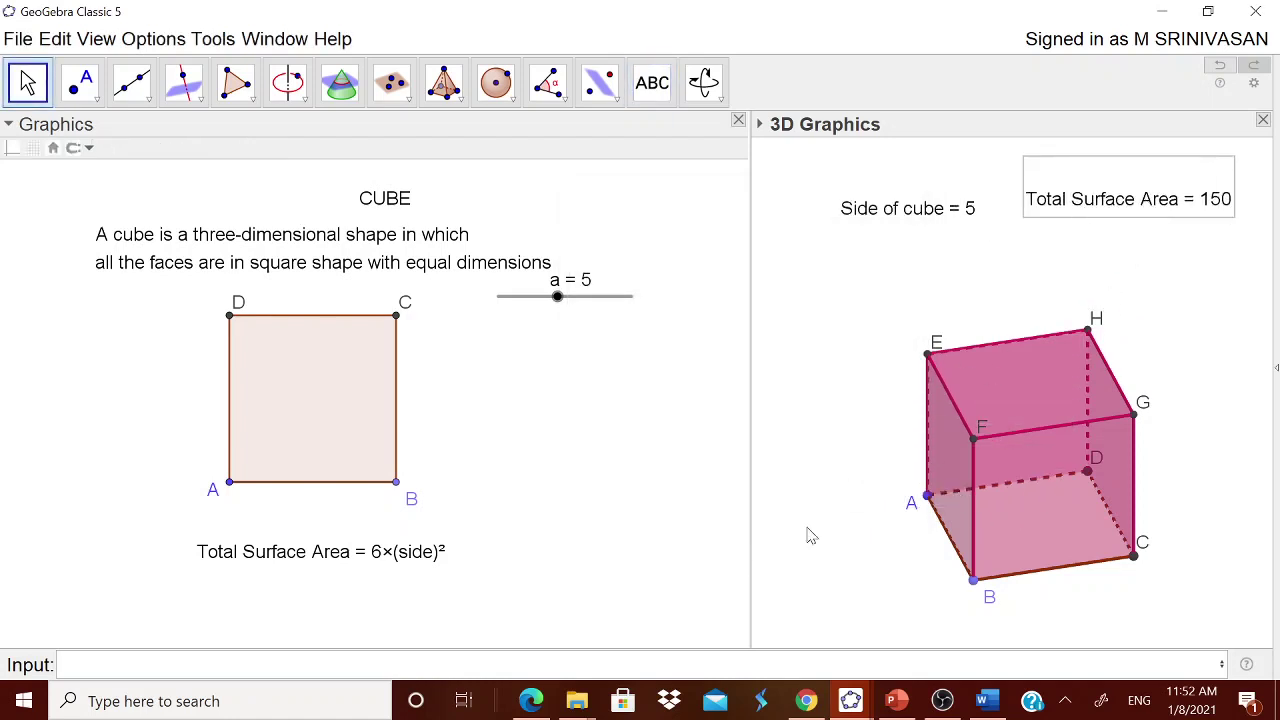
{"action": "left_click", "coordinate": [871, 531]}
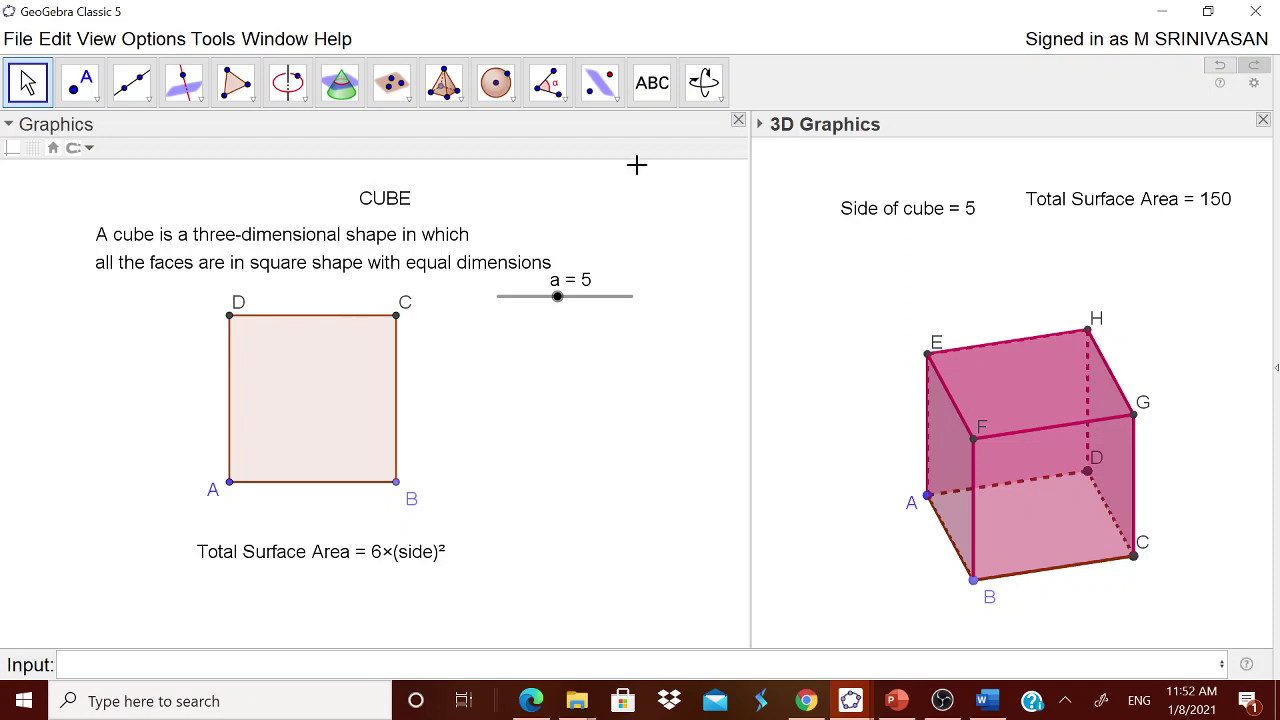
- Start a 2D-view text reading 'Volume = (side)'
{"action": "left_click", "coordinate": [657, 234]}
{"action": "left_click", "coordinate": [496, 82]}
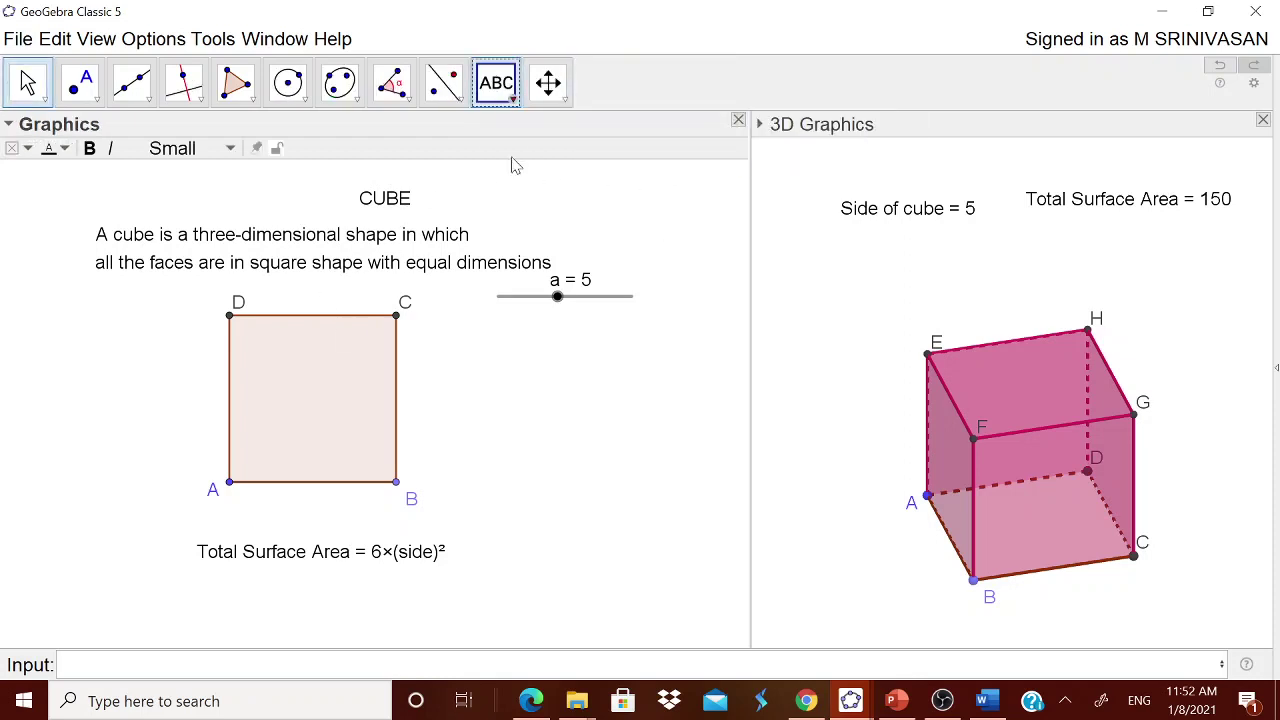
{"action": "left_click", "coordinate": [540, 404]}
{"action": "type", "text": "Volume = (SIDE"}
{"action": "key", "text": "BackSpace"}
{"action": "key", "text": "BackSpace"}
{"action": "key", "text": "BackSpace"}
{"action": "type", "text": "side)"}
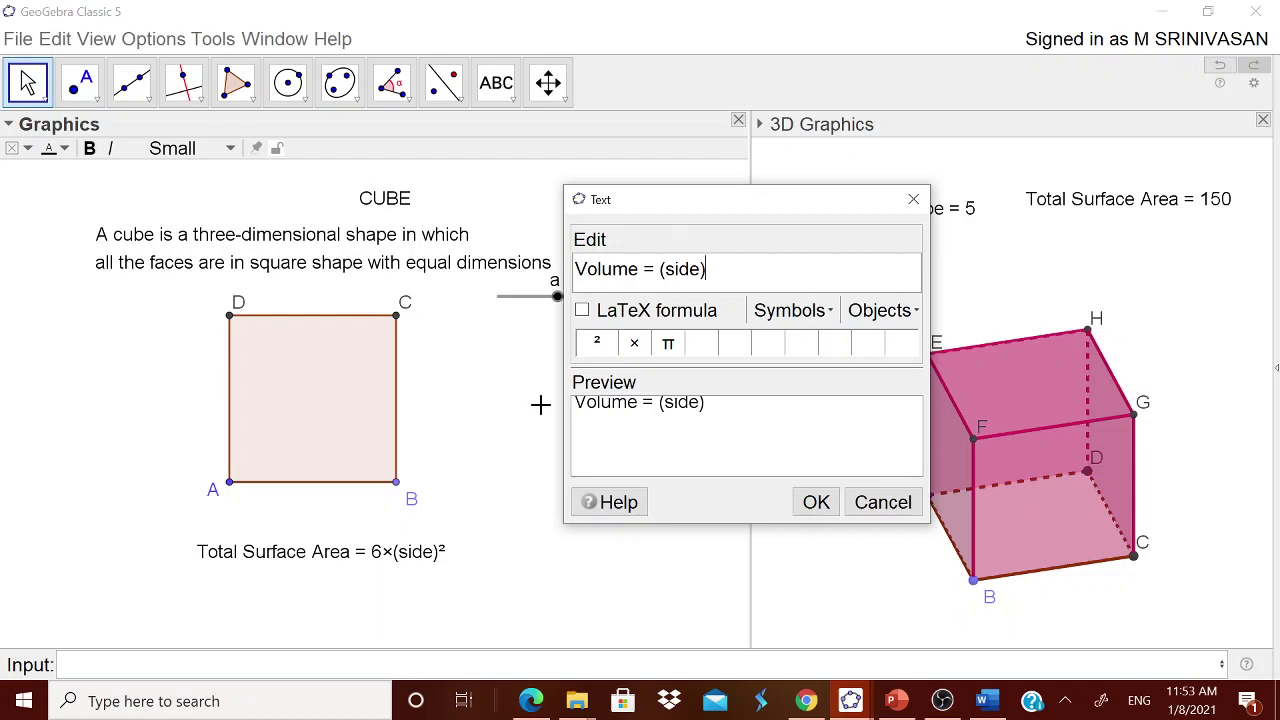
- Add the ³ exponent and move the volume formula below the surface-area formula
{"action": "left_click", "coordinate": [775, 310]}
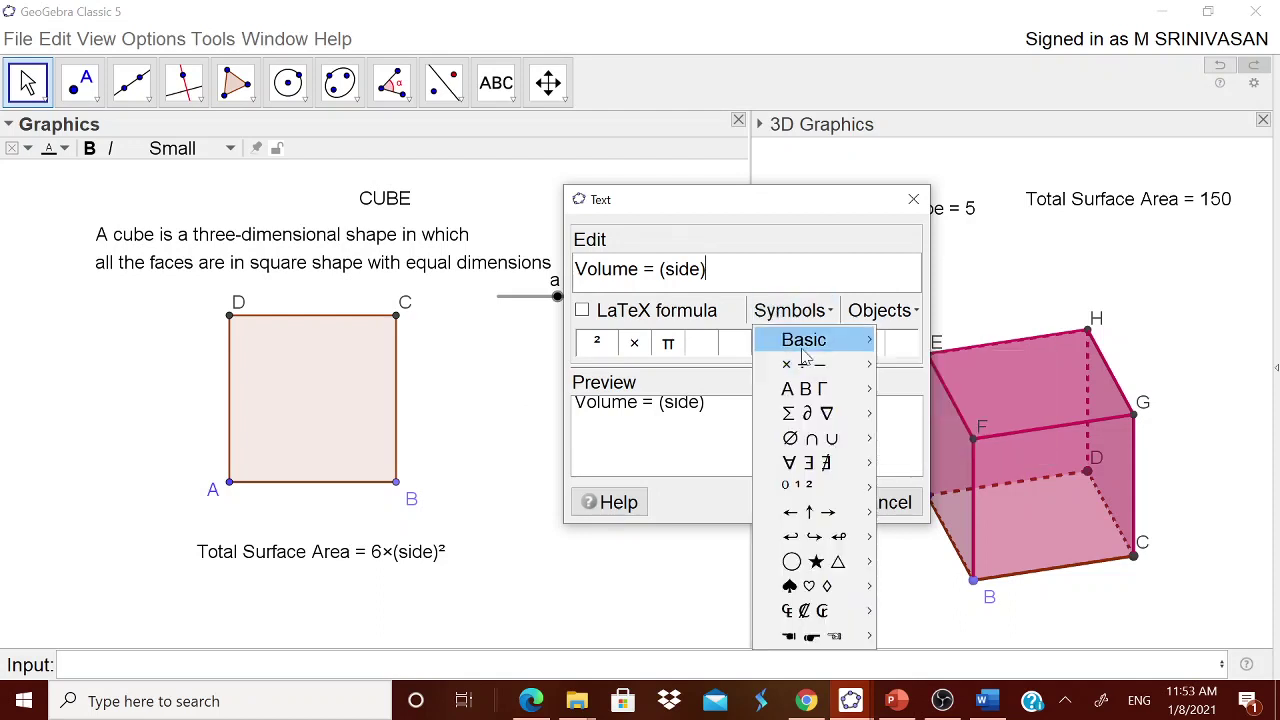
{"action": "mouse_move", "coordinate": [806, 345]}
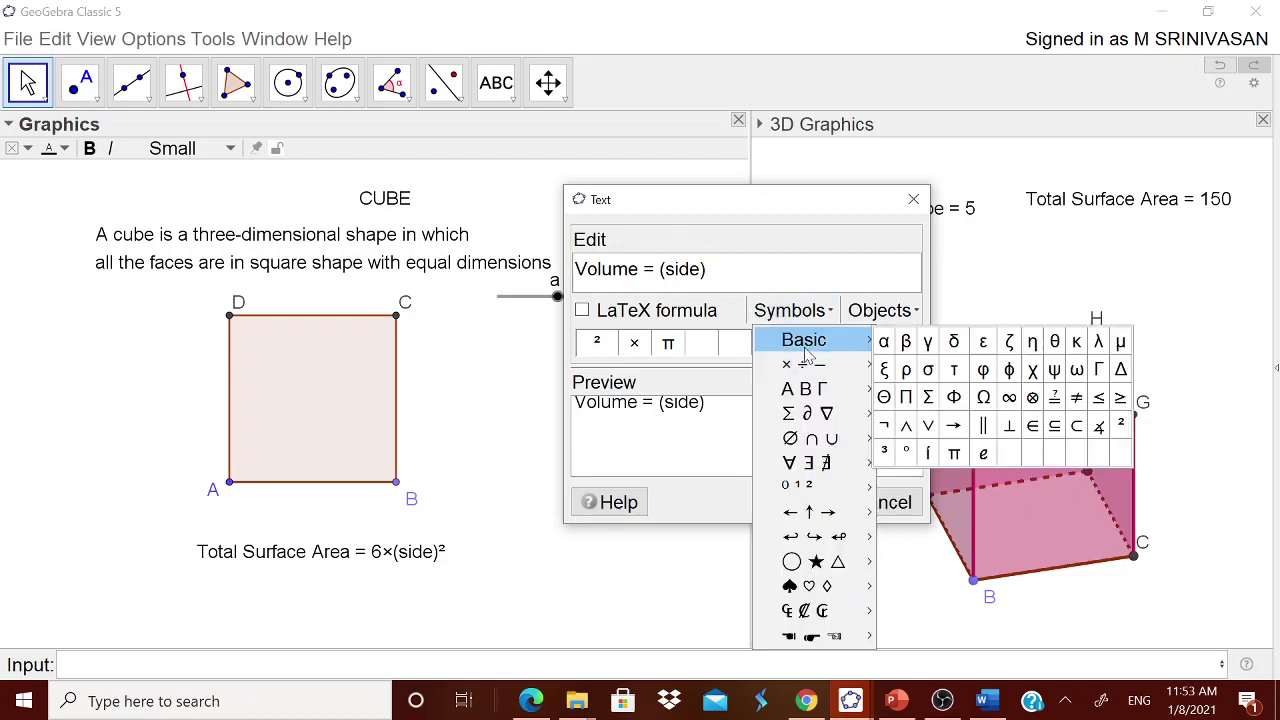
{"action": "left_click", "coordinate": [885, 452]}
{"action": "left_click", "coordinate": [814, 500]}
{"action": "left_click_drag", "start_coordinate": [634, 409], "coordinate": [322, 606]}
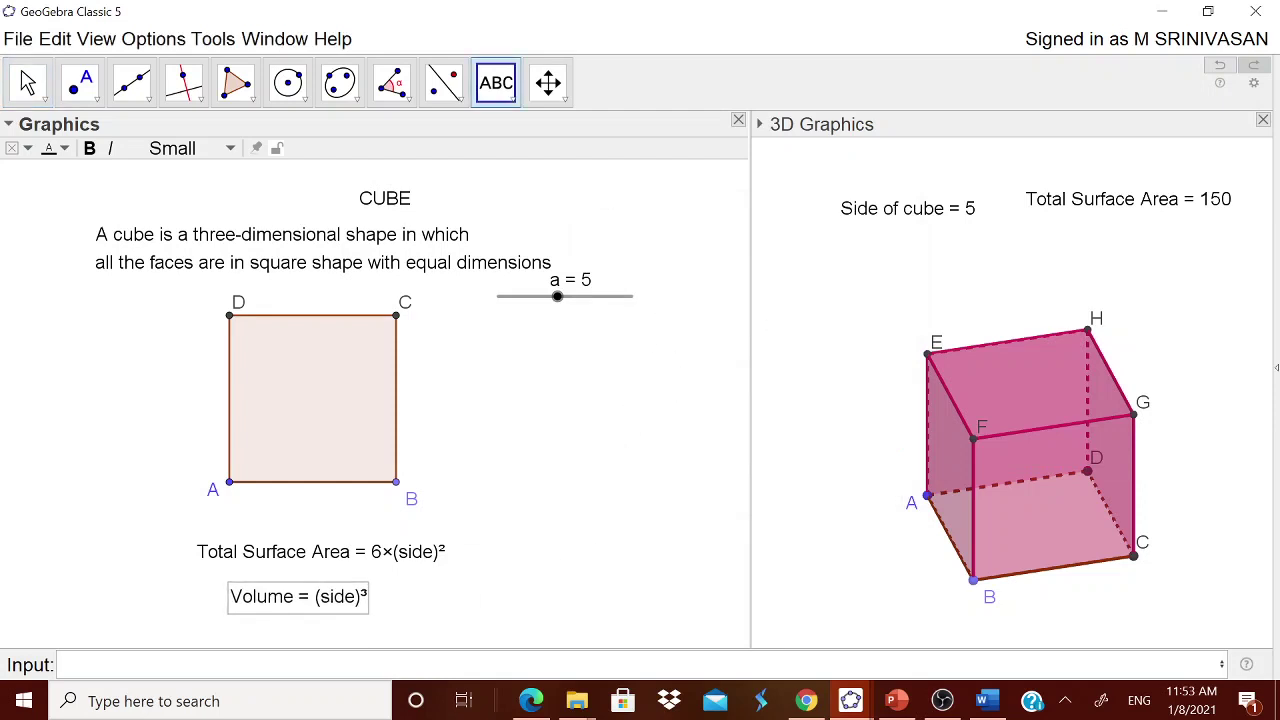
{"action": "type", "text": "V=a"}
- Finish and enter the definition V = a³
{"action": "left_click", "coordinate": [1208, 665]}
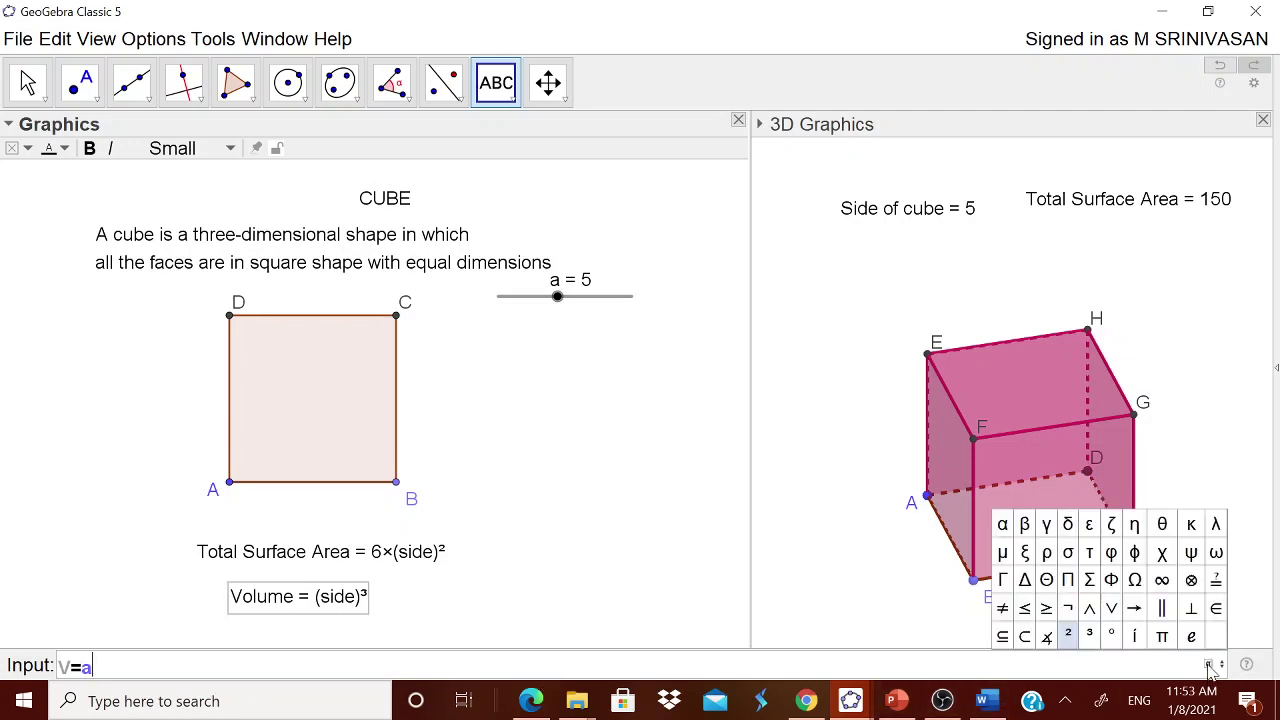
{"action": "left_click", "coordinate": [1089, 636]}
{"action": "key", "text": "Return"}
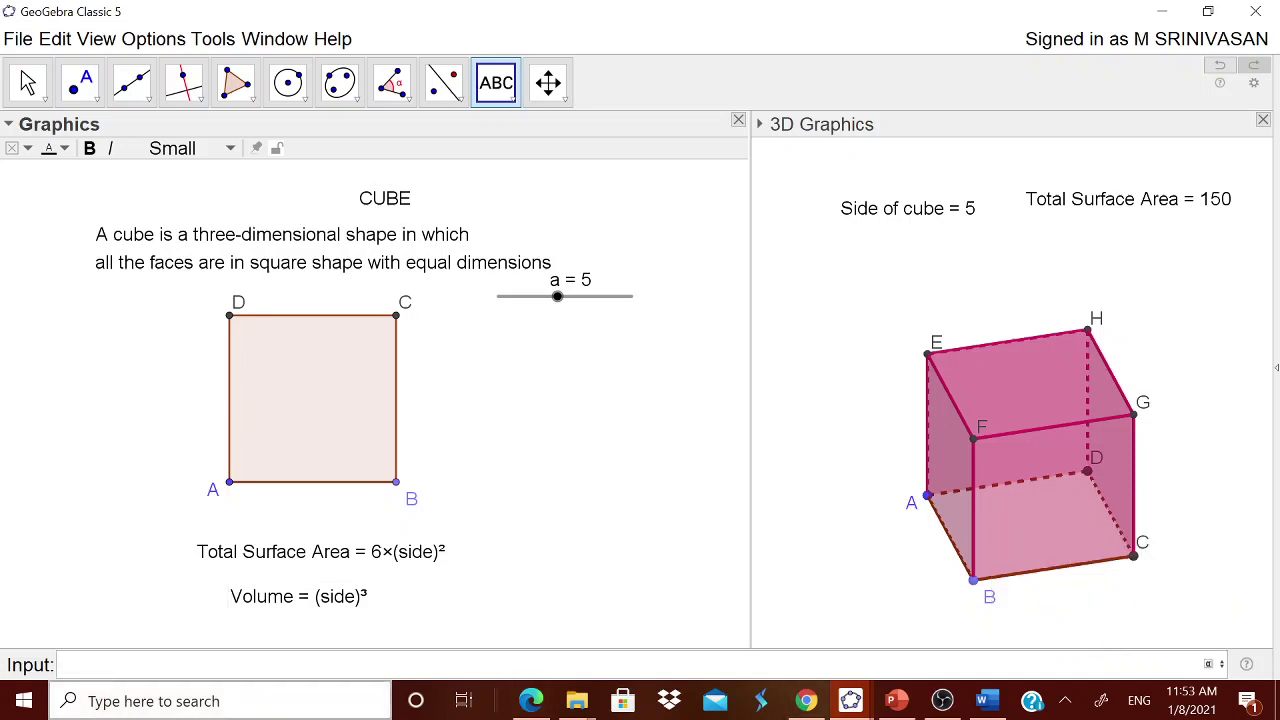
- Add a live 'Volume = ' label linked to V under Total Surface Area, then raise a to 6
{"action": "left_click", "coordinate": [823, 286]}
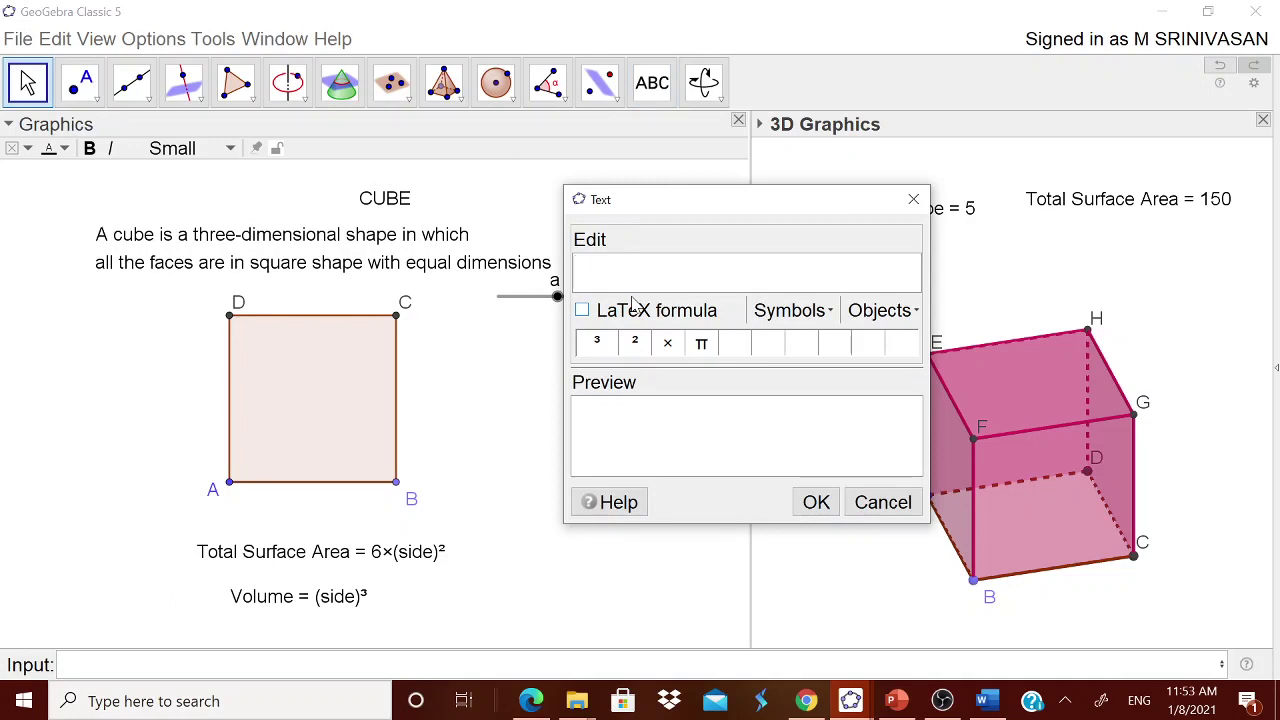
{"action": "type", "text": "Volume ="}
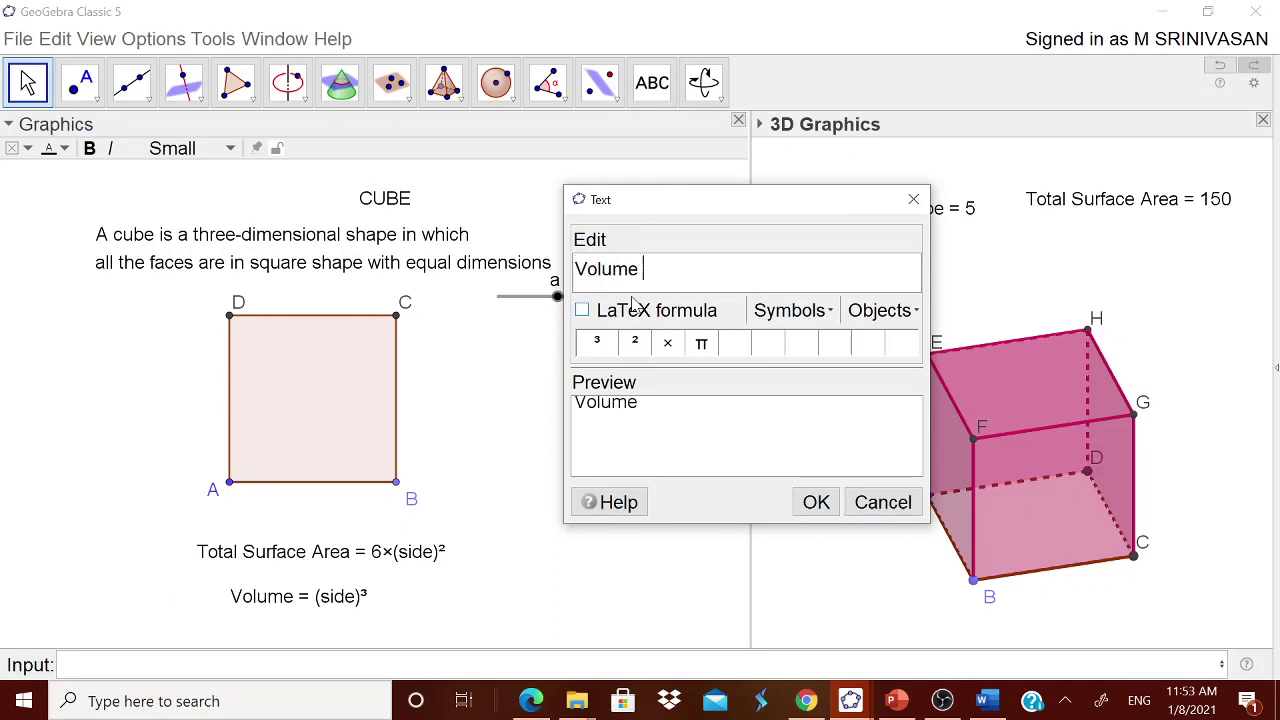
{"action": "left_click", "coordinate": [866, 311]}
{"action": "left_click", "coordinate": [870, 419]}
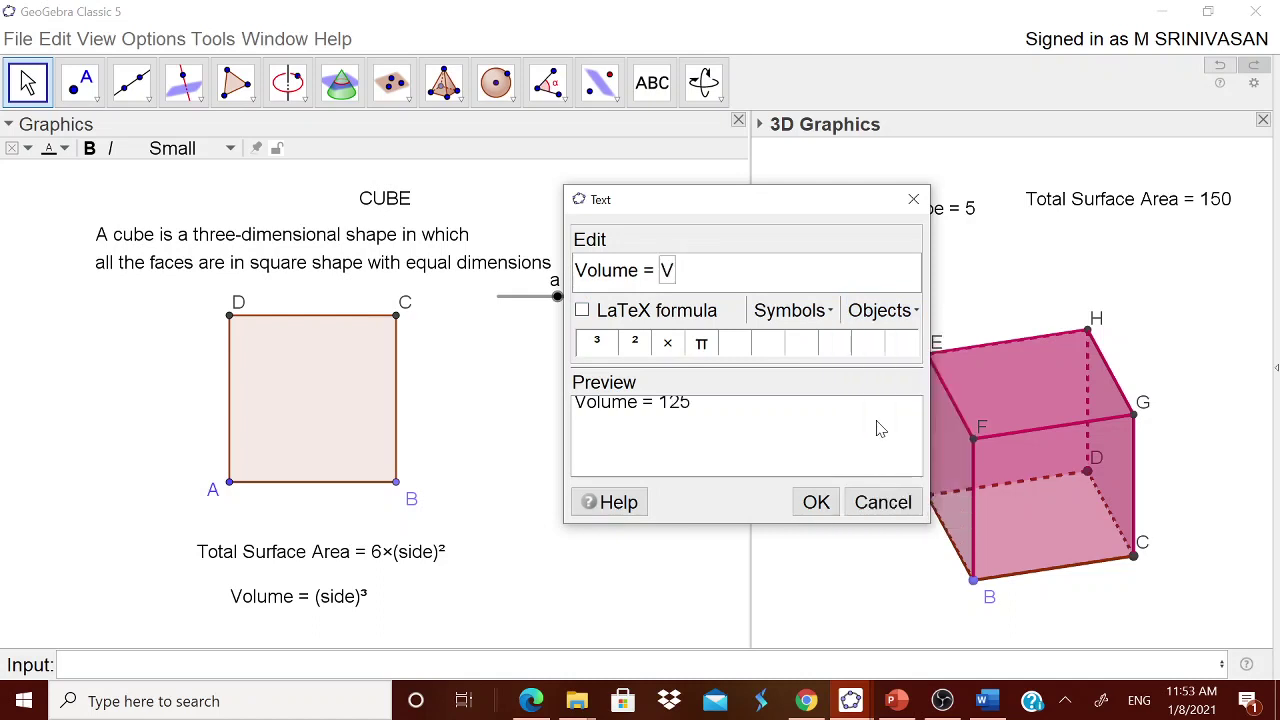
{"action": "left_click", "coordinate": [813, 500]}
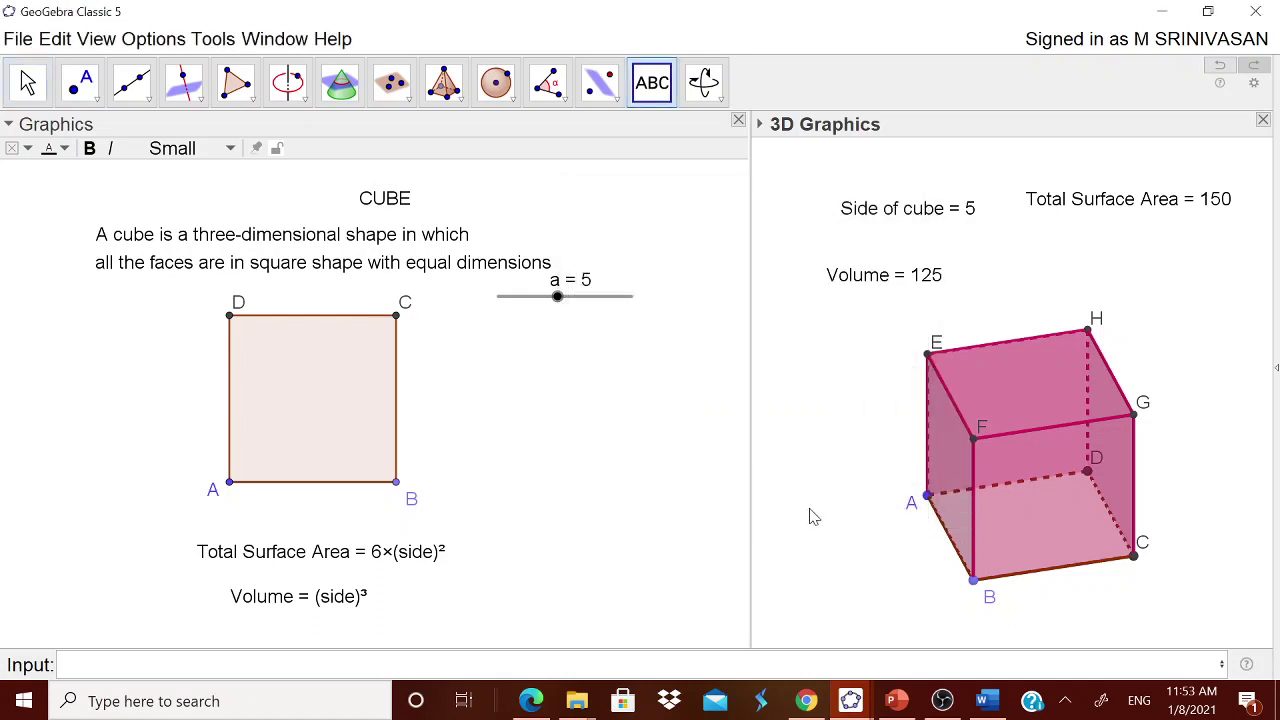
{"action": "left_click_drag", "start_coordinate": [898, 289], "coordinate": [1143, 254]}
{"action": "left_click", "coordinate": [884, 510]}
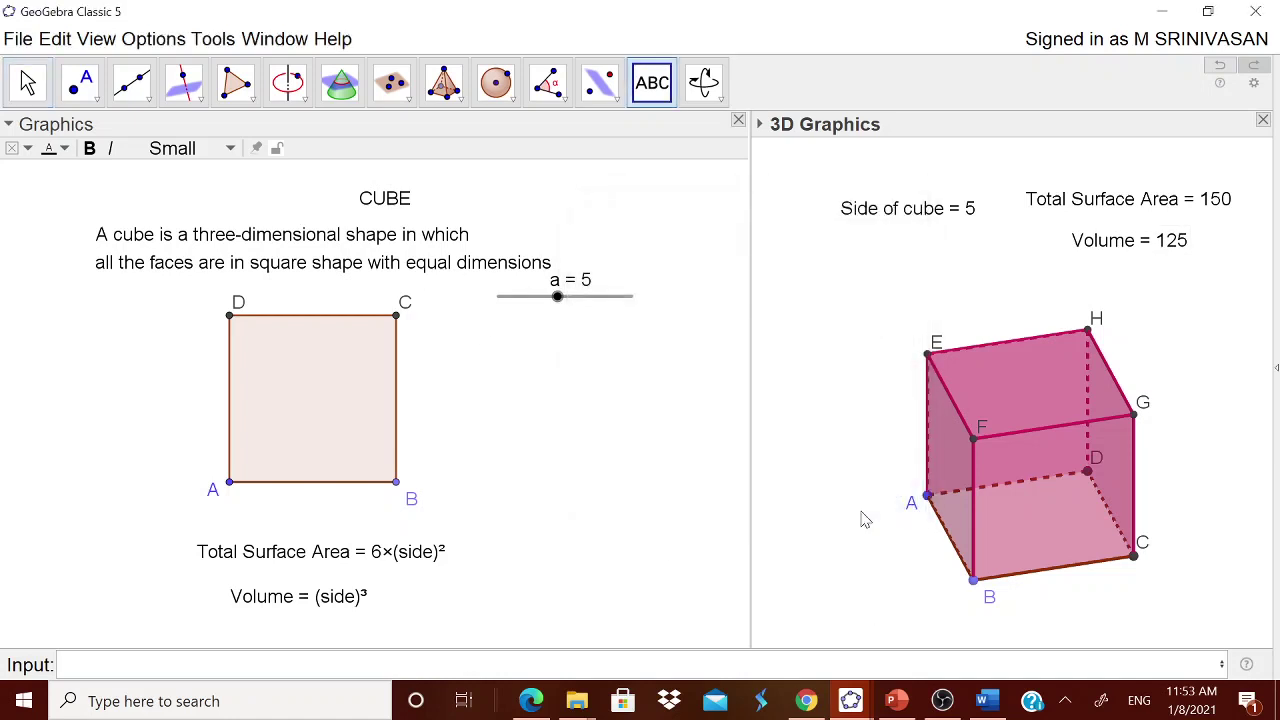
{"action": "key", "text": "Escape"}
{"action": "left_click_drag", "start_coordinate": [560, 308], "coordinate": [600, 305]}
- Vary slider a back and forth, leaving the side at 6 with area and volume 216
{"action": "mouse_move", "coordinate": [601, 305]}
{"action": "left_mouse_down"}
{"action": "mouse_move", "coordinate": [631, 297]}
{"action": "mouse_move", "coordinate": [577, 306]}
{"action": "left_mouse_up"}
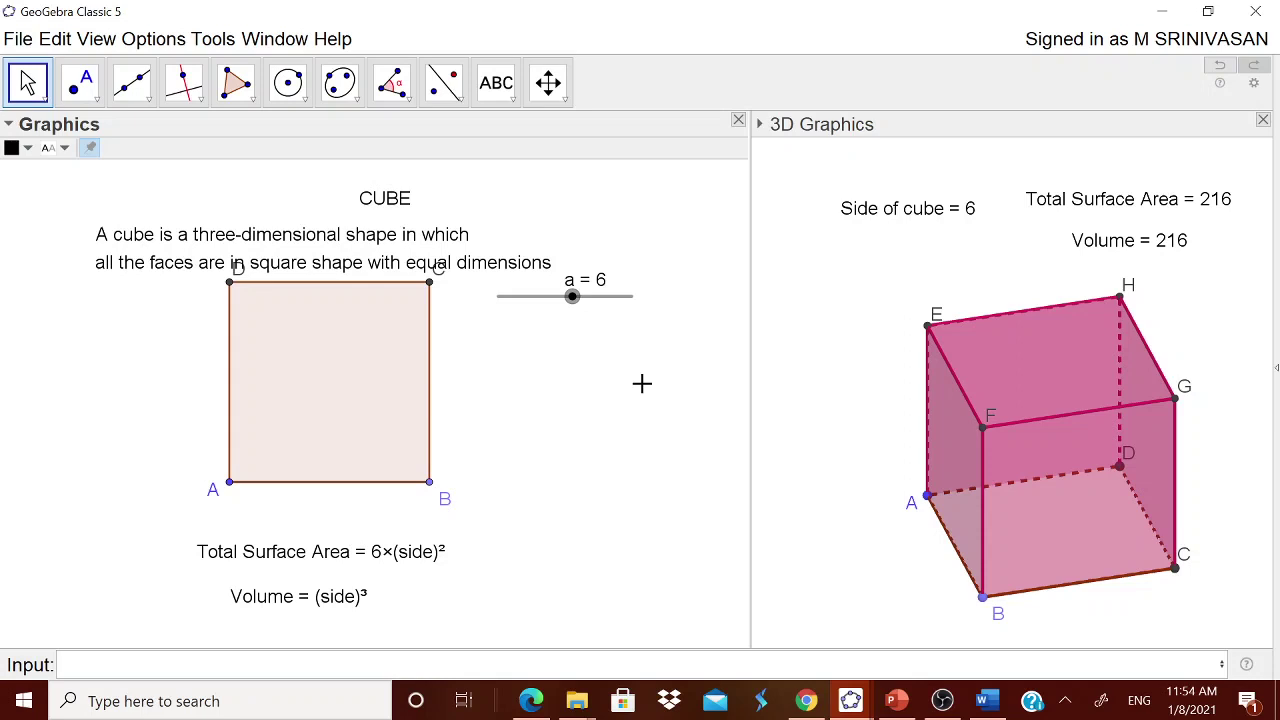
{"action": "left_click", "coordinate": [868, 333]}
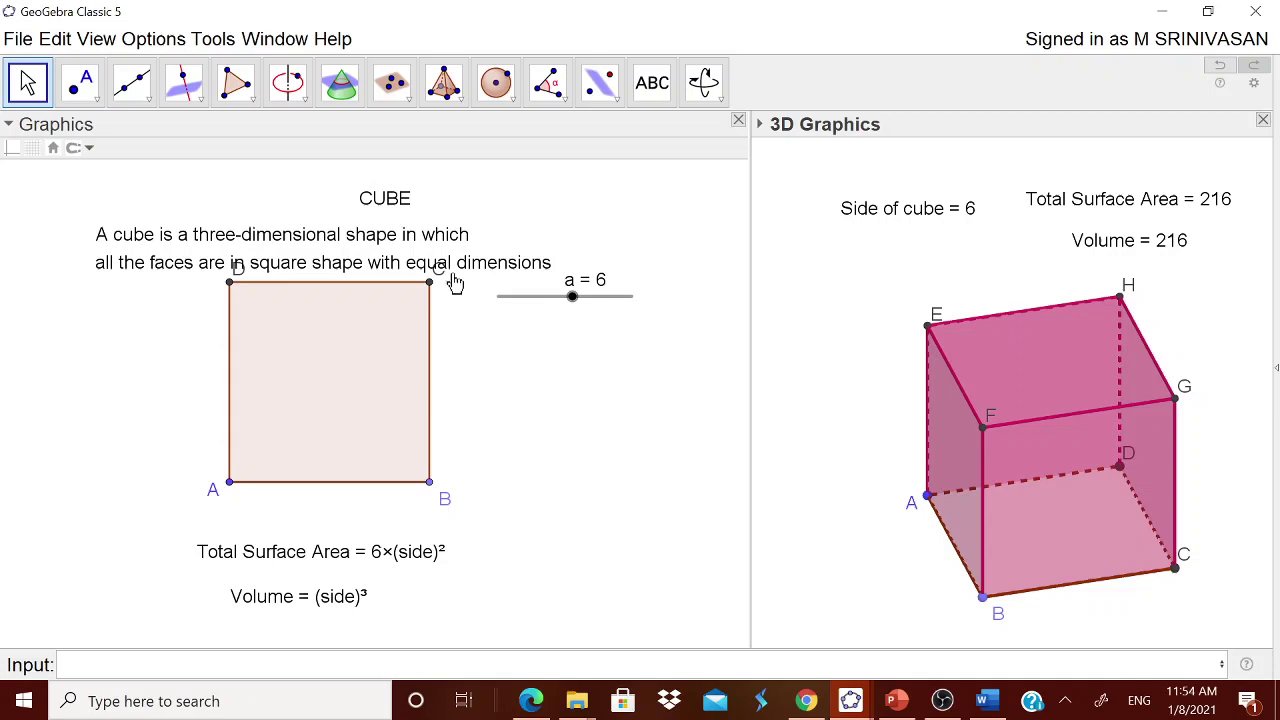
- Create the cube's net with the Net tool and fold it closed by setting slider c to 0
{"action": "left_click", "coordinate": [456, 98]}
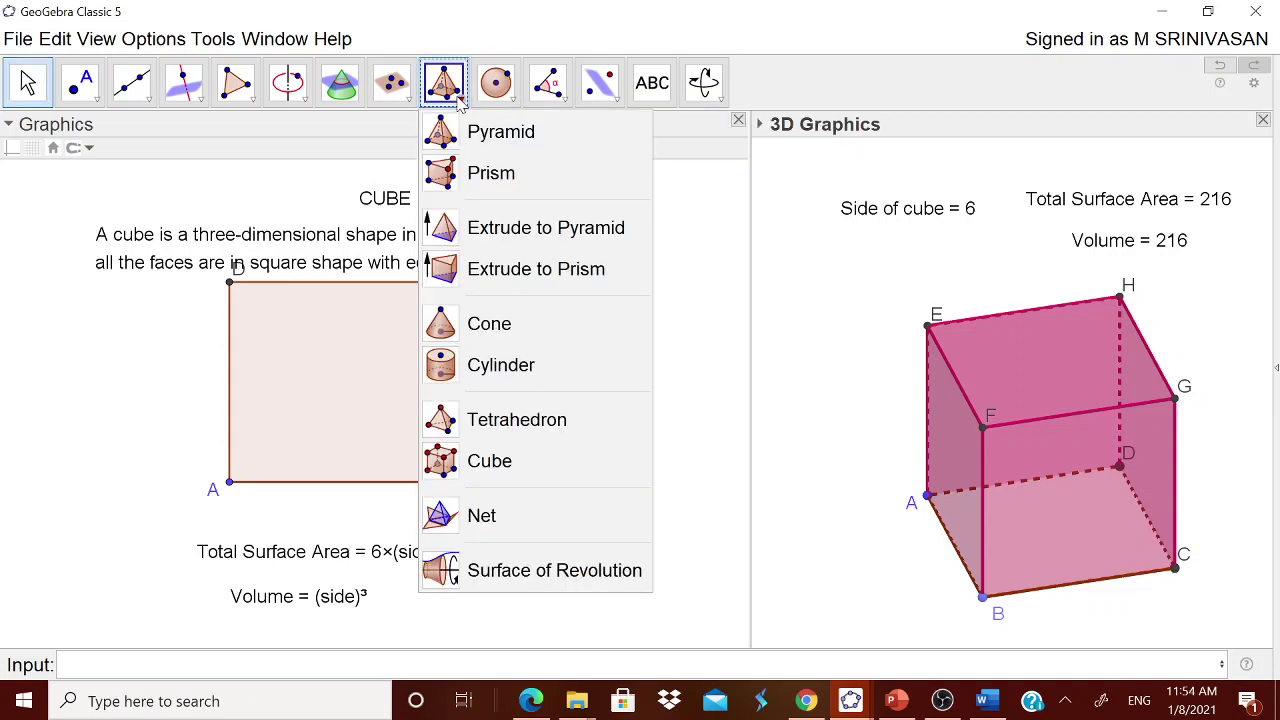
{"action": "left_click", "coordinate": [486, 514]}
{"action": "left_click", "coordinate": [1057, 548]}
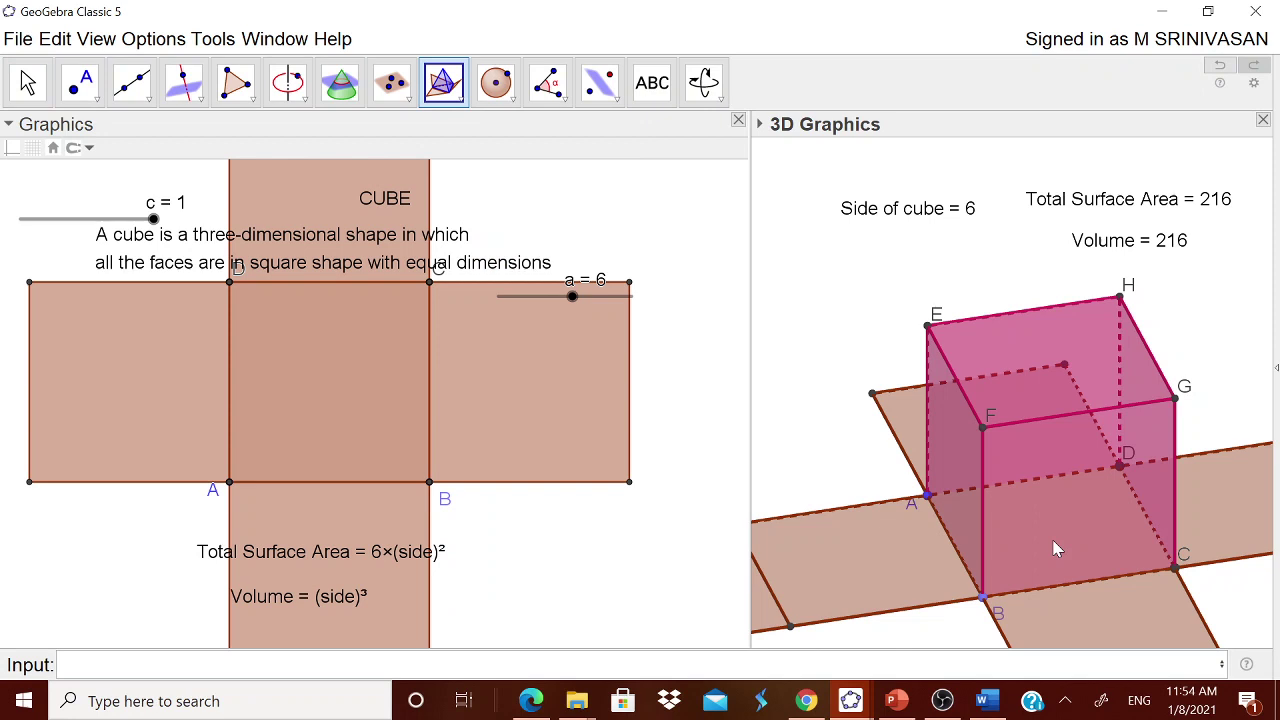
{"action": "left_click_drag", "start_coordinate": [150, 212], "coordinate": [21, 233]}
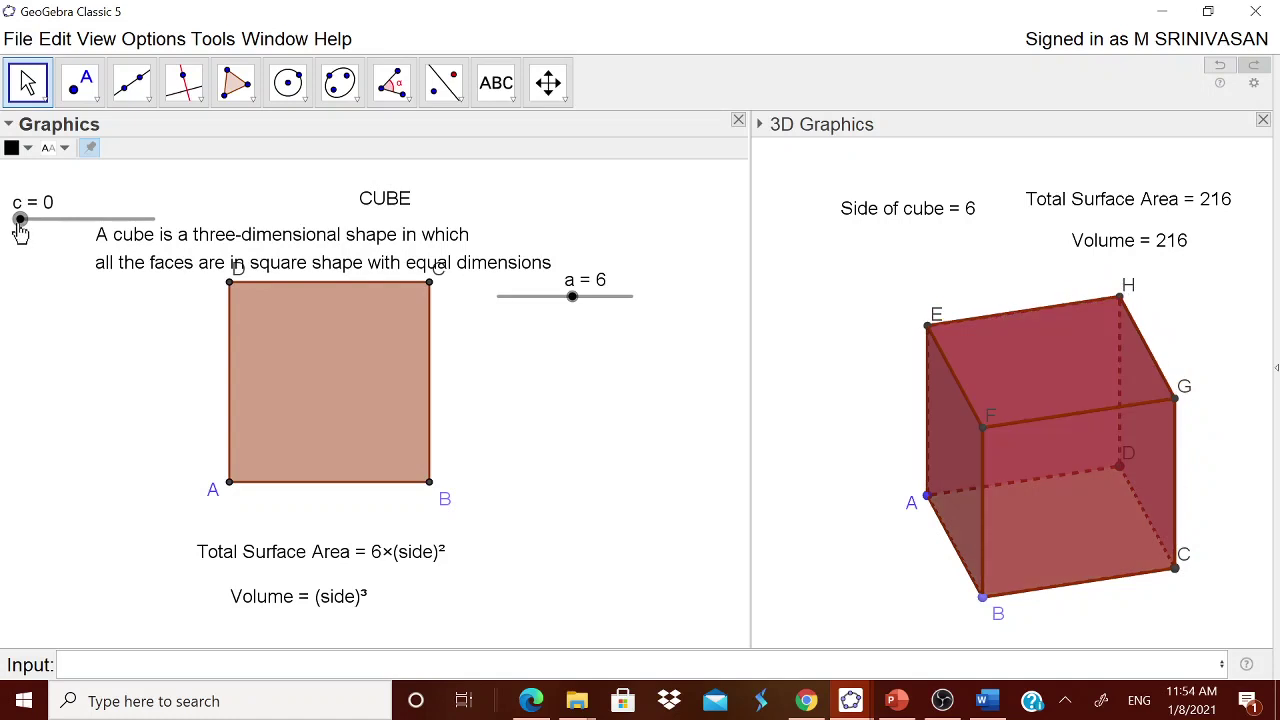
{"action": "left_click_drag", "start_coordinate": [1238, 605], "coordinate": [1213, 605]}
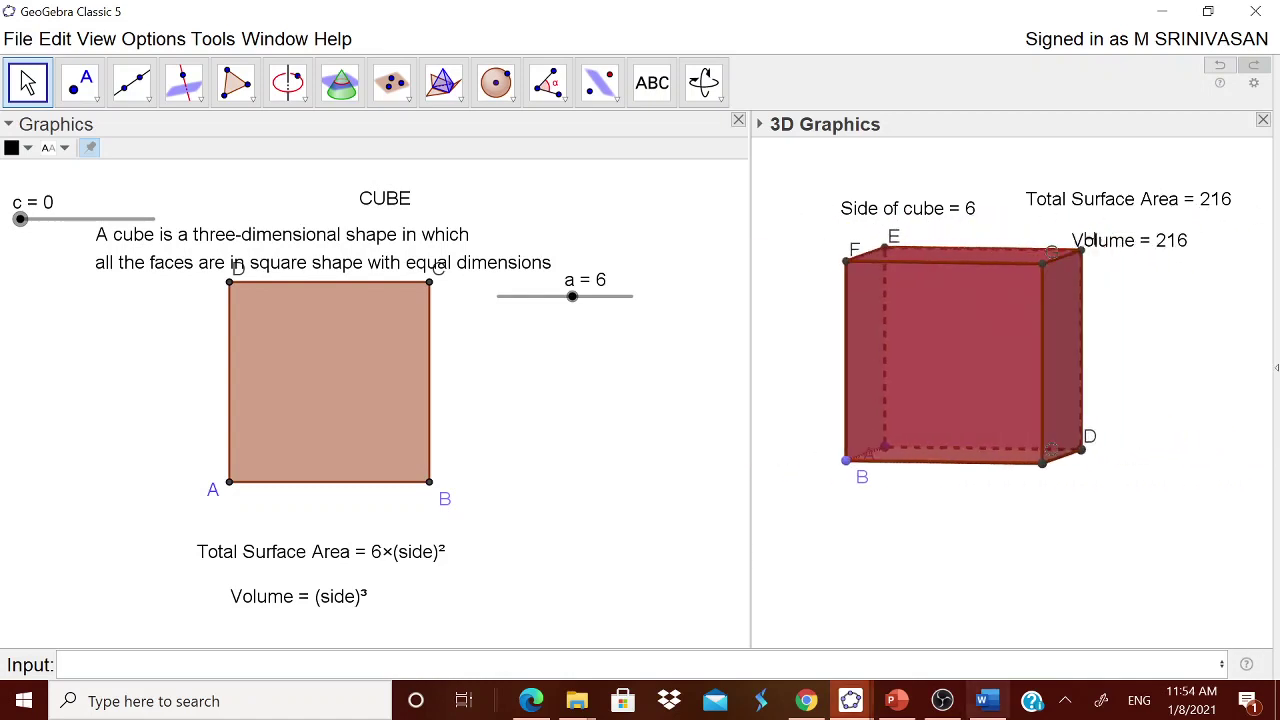
- Turn on the Navigation Bar from the 3D Graphics view's context menu
{"action": "right_click", "coordinate": [665, 608]}
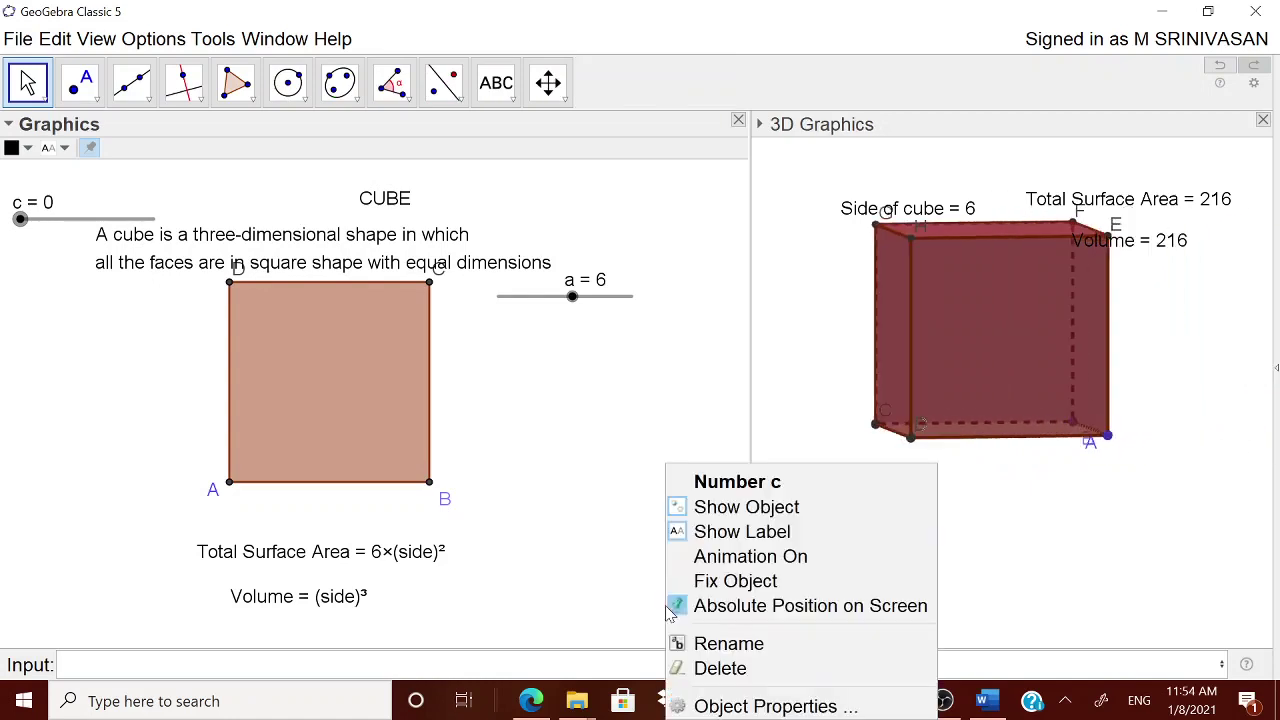
{"action": "left_click", "coordinate": [763, 563]}
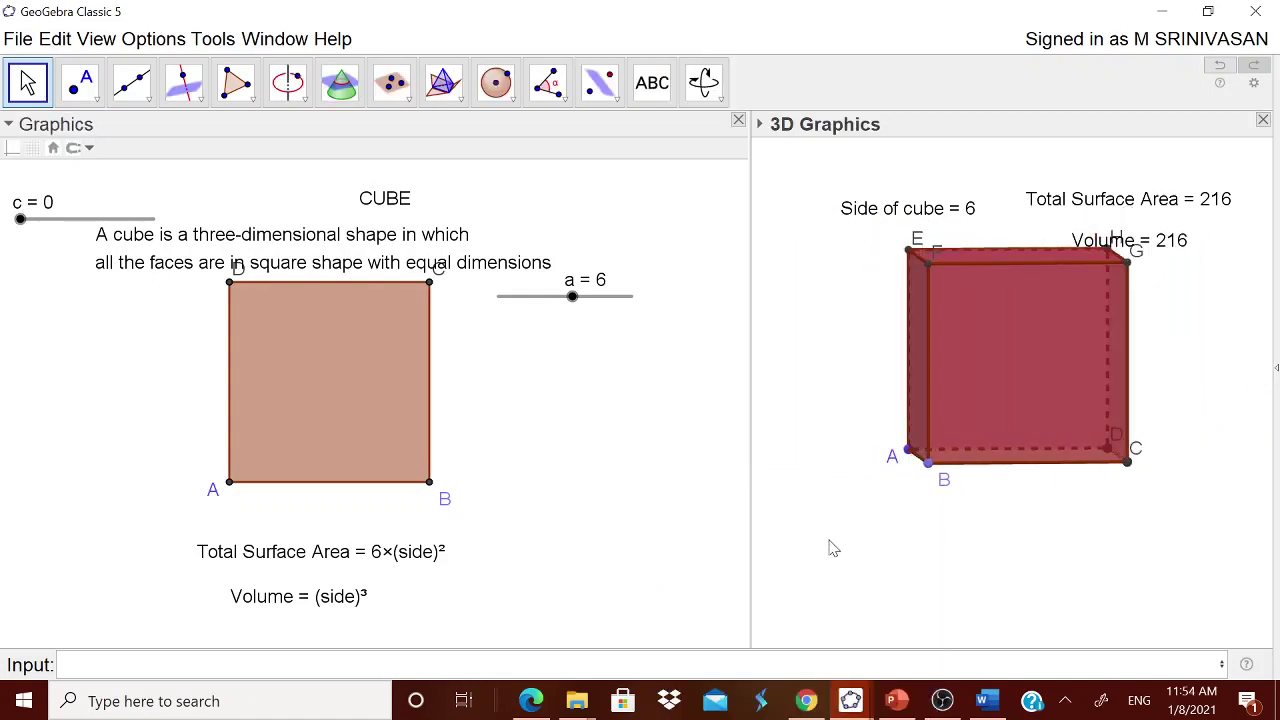
{"action": "right_click", "coordinate": [830, 610]}
{"action": "left_click", "coordinate": [870, 590]}
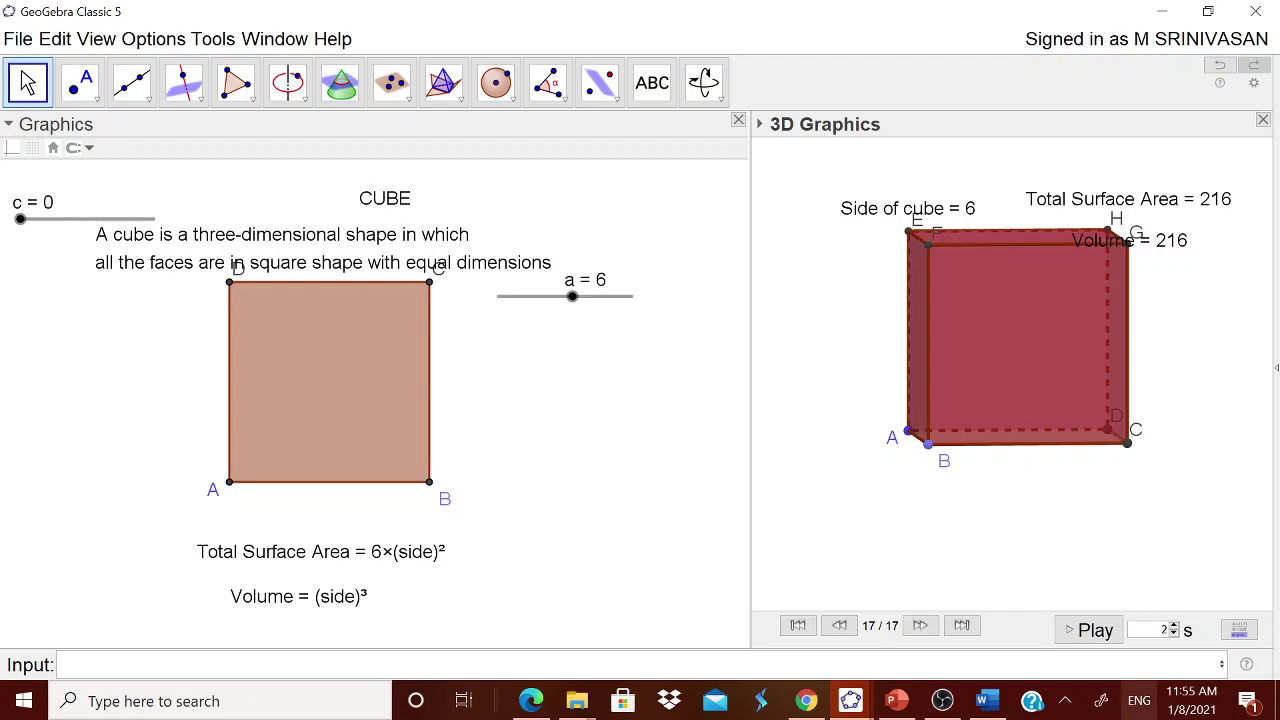
- Select the four cube-facts lines in the Word notes
{"action": "left_click", "coordinate": [986, 701]}
{"action": "left_click", "coordinate": [351, 418]}
{"action": "left_click_drag", "start_coordinate": [351, 418], "coordinate": [472, 540]}
{"action": "key", "text": "ctrl+c"}
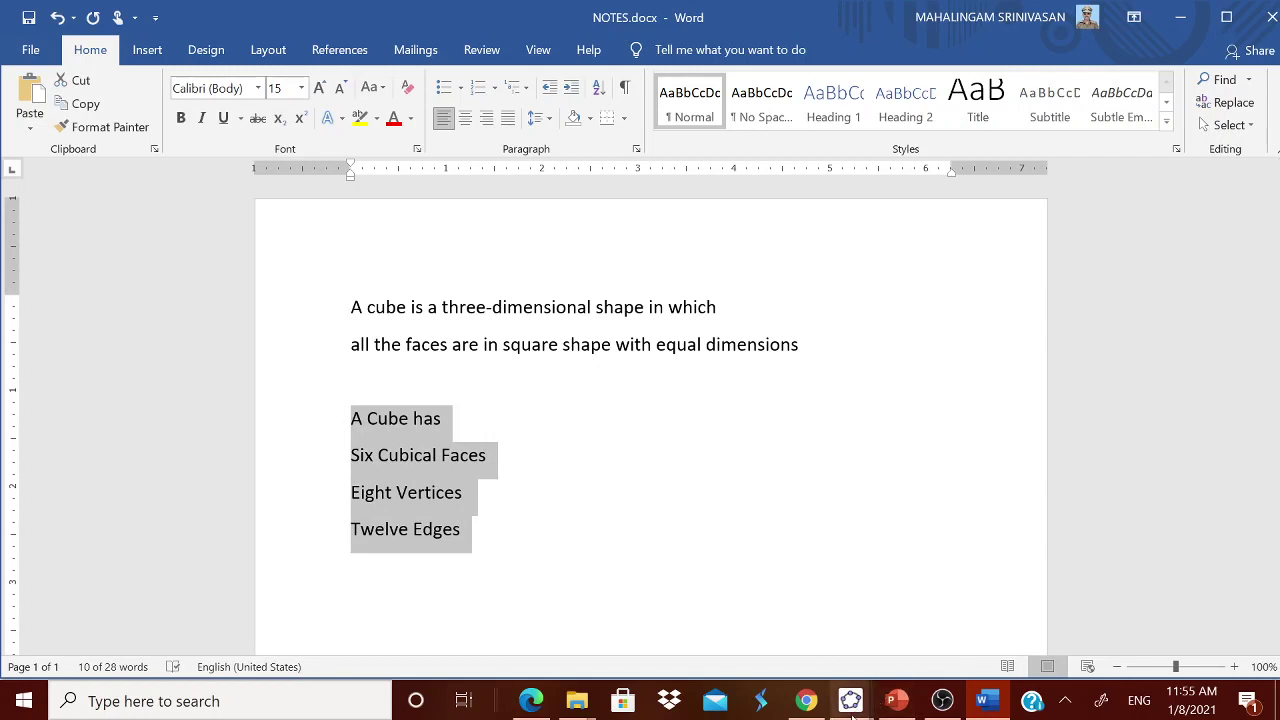
- Paste the cube facts (six faces, eight vertices, twelve edges) as a 2D-view text
{"action": "mouse_move", "coordinate": [851, 701]}
{"action": "left_click", "coordinate": [755, 610]}
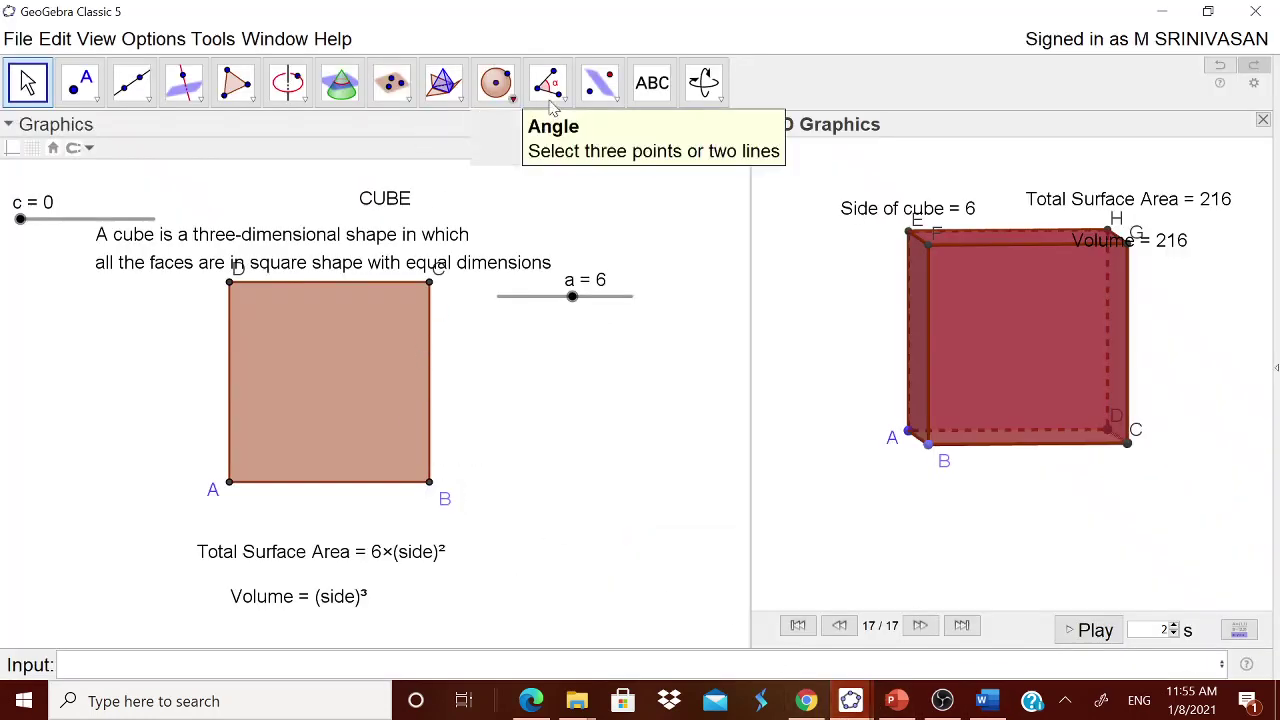
{"action": "left_click", "coordinate": [671, 186]}
{"action": "left_click", "coordinate": [496, 82]}
{"action": "left_click", "coordinate": [543, 377]}
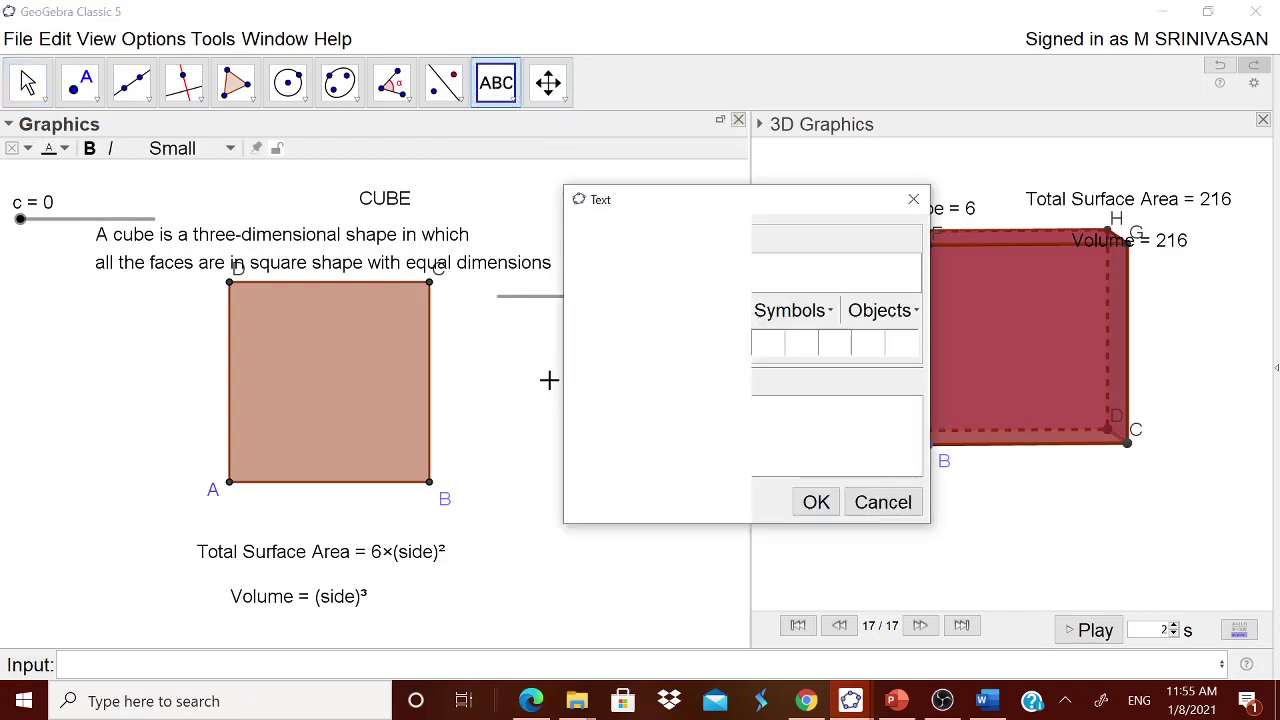
{"action": "key", "text": "ctrl+v"}
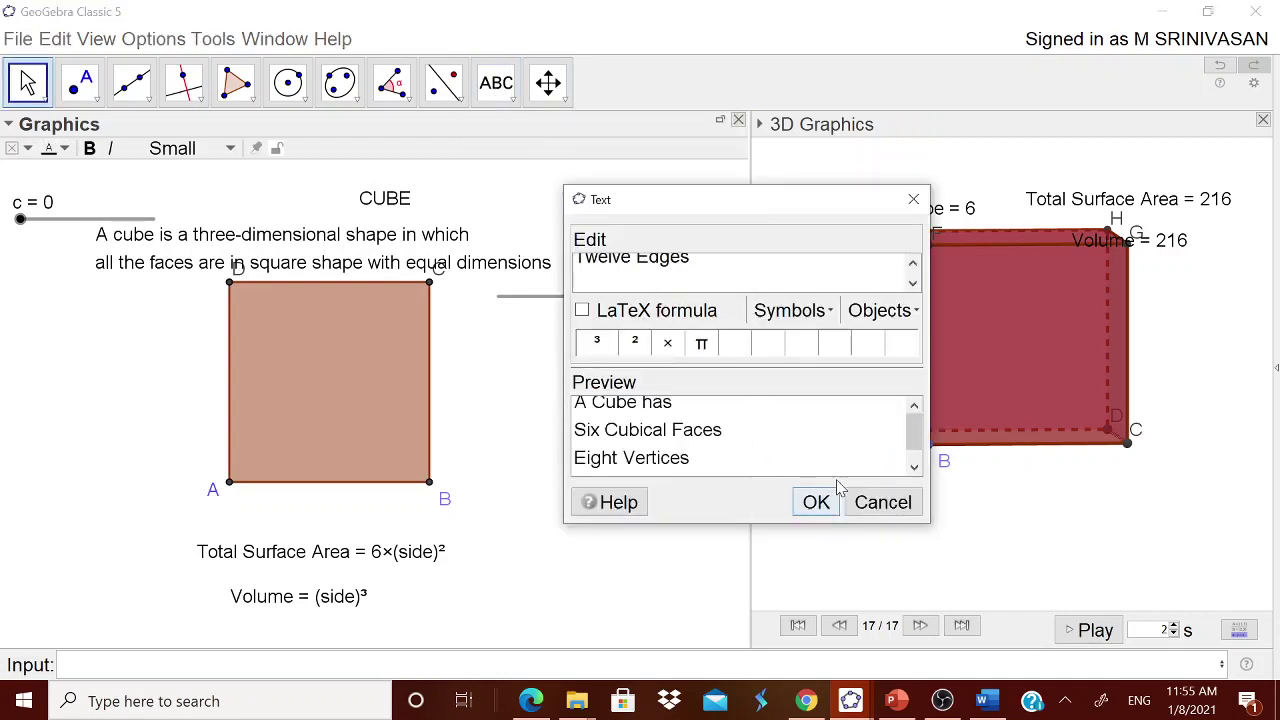
{"action": "left_click", "coordinate": [816, 502]}
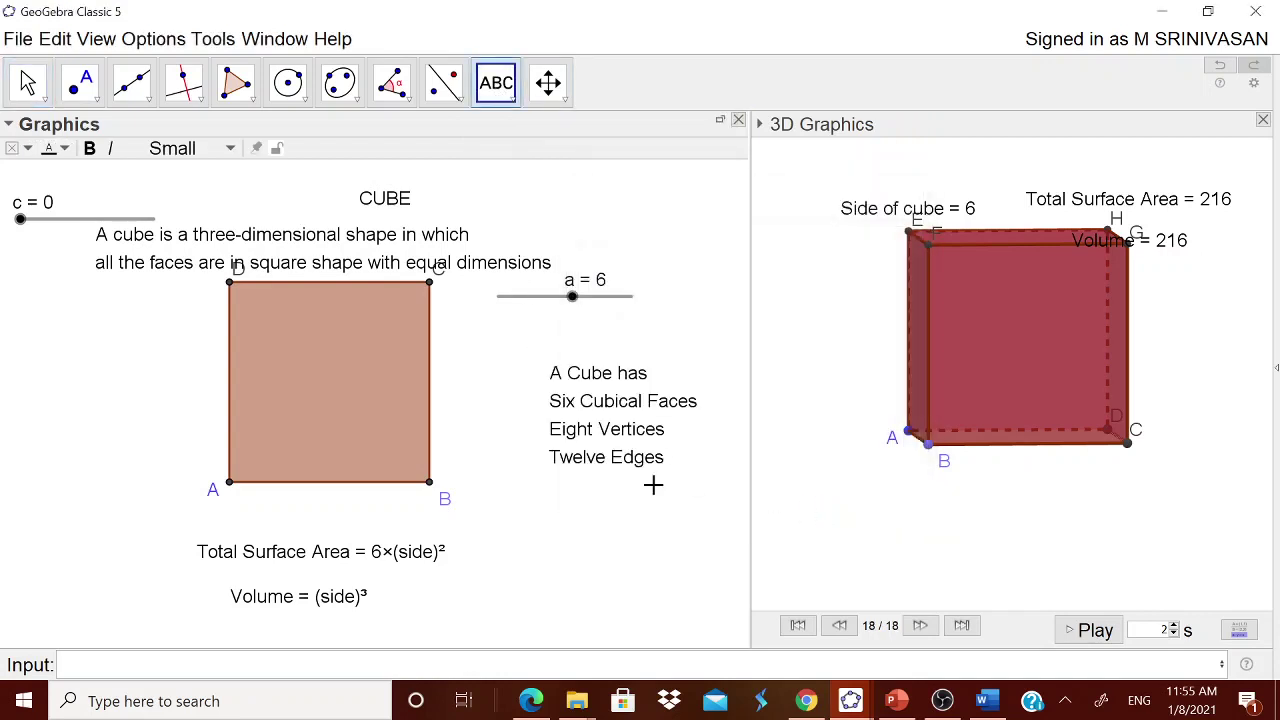